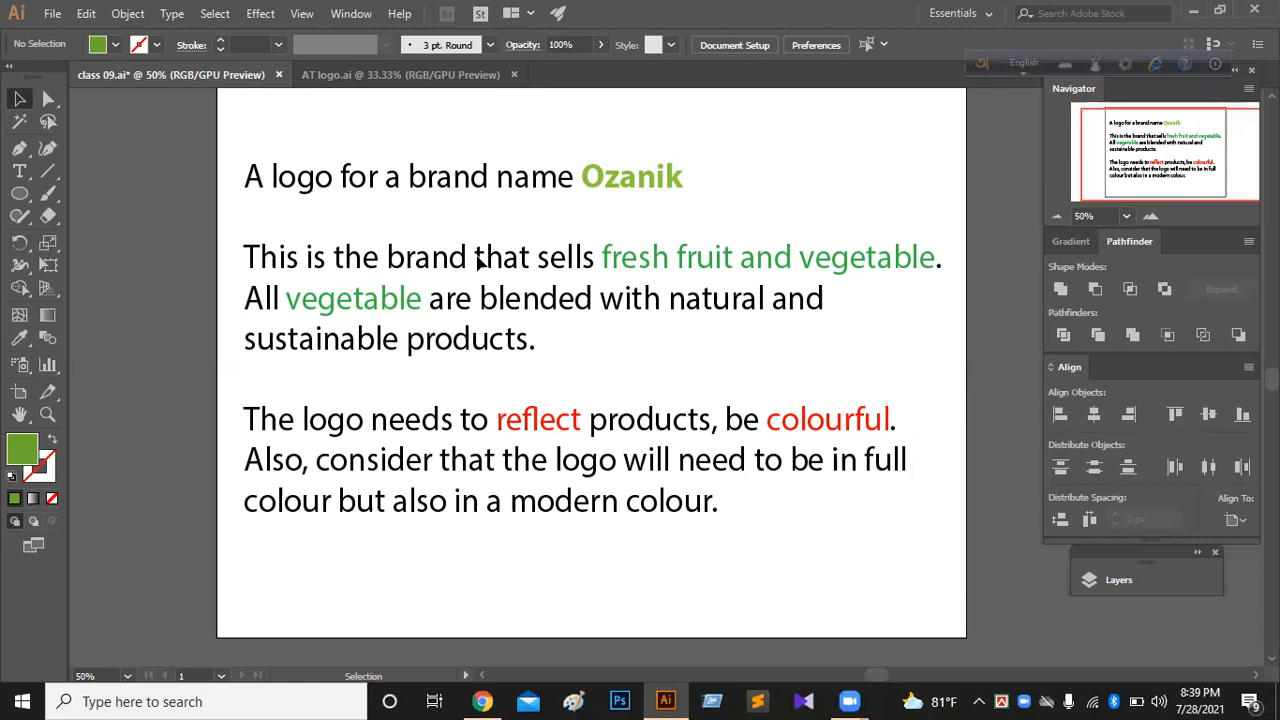
Step: Draw an unfilled circle with a green outline over the middle of the brief text
{"action": "key", "text": "l"}
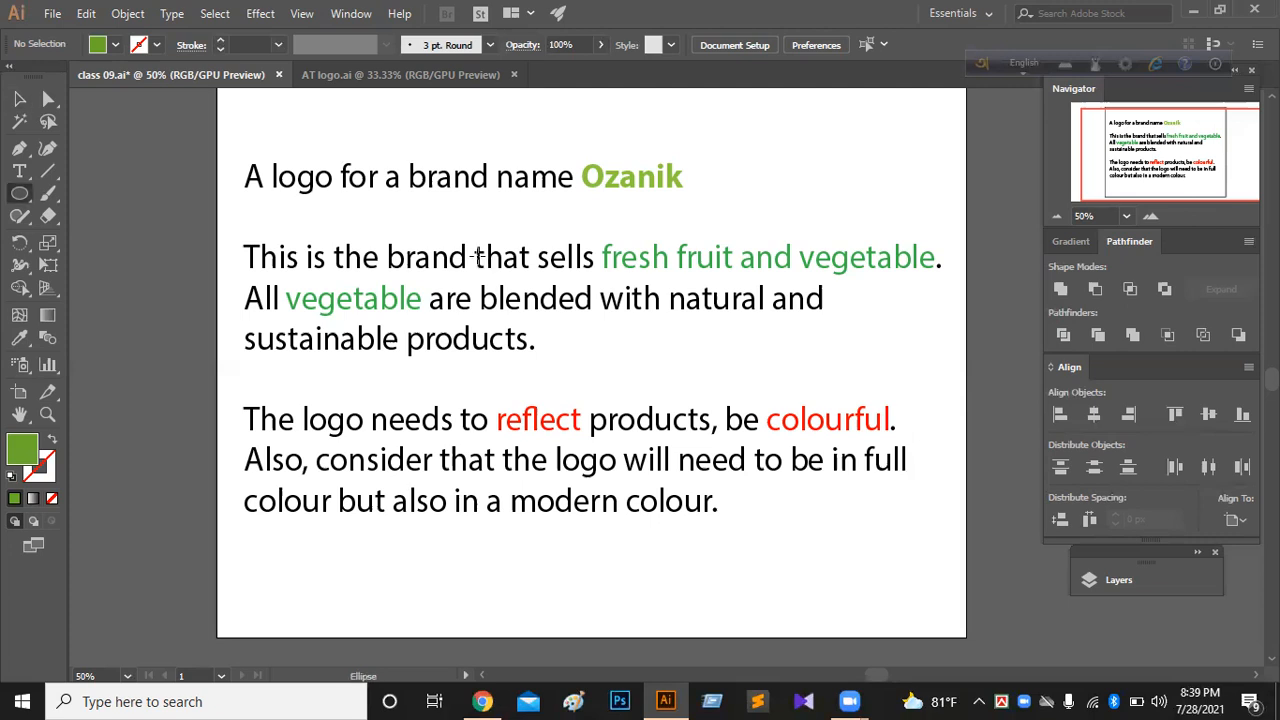
{"action": "left_click", "coordinate": [51, 440]}
{"action": "left_click_drag", "start_coordinate": [510, 254], "coordinate": [648, 429]}
{"action": "key", "text": "v"}
Step: Add a slightly smaller copy of the circle, offset to the upper right so both nearly meet at the top, and flatten it slightly
{"action": "mouse_move", "coordinate": [717, 160]}
{"action": "left_mouse_down"}
{"action": "mouse_move", "coordinate": [686, 189]}
{"action": "mouse_move", "coordinate": [700, 193]}
{"action": "left_mouse_up"}
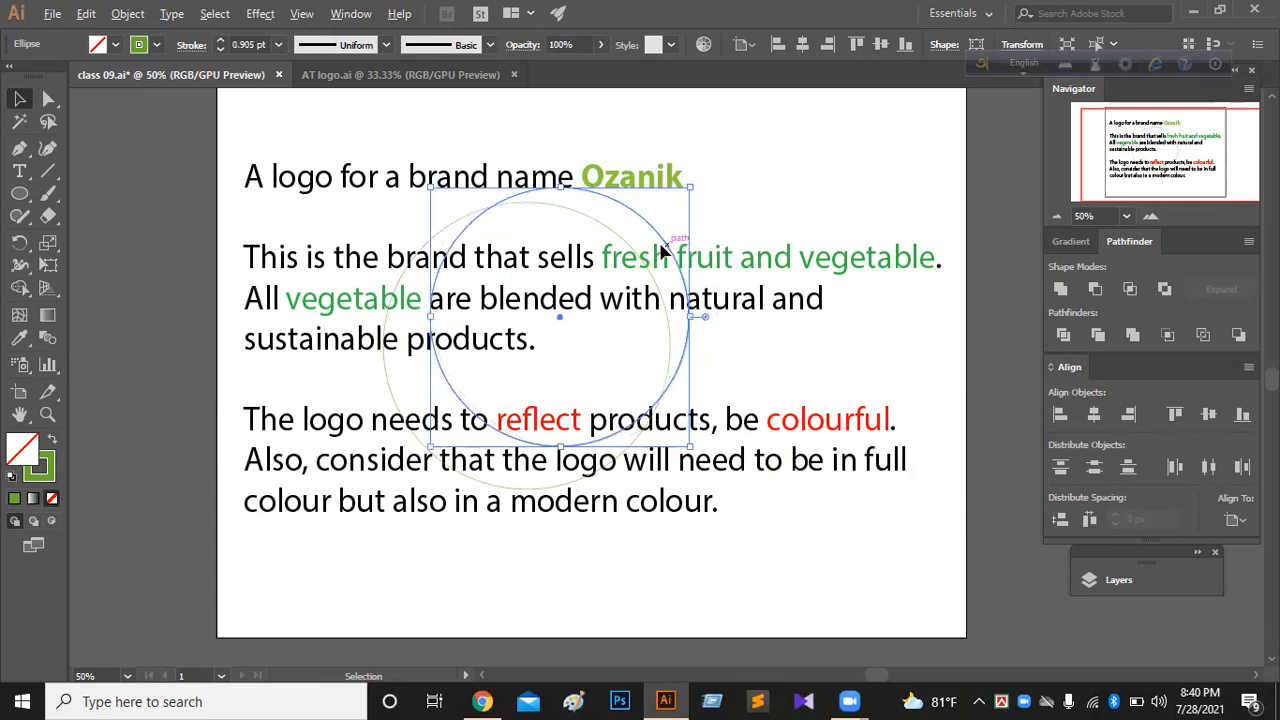
{"action": "left_click_drag", "start_coordinate": [663, 247], "coordinate": [664, 254]}
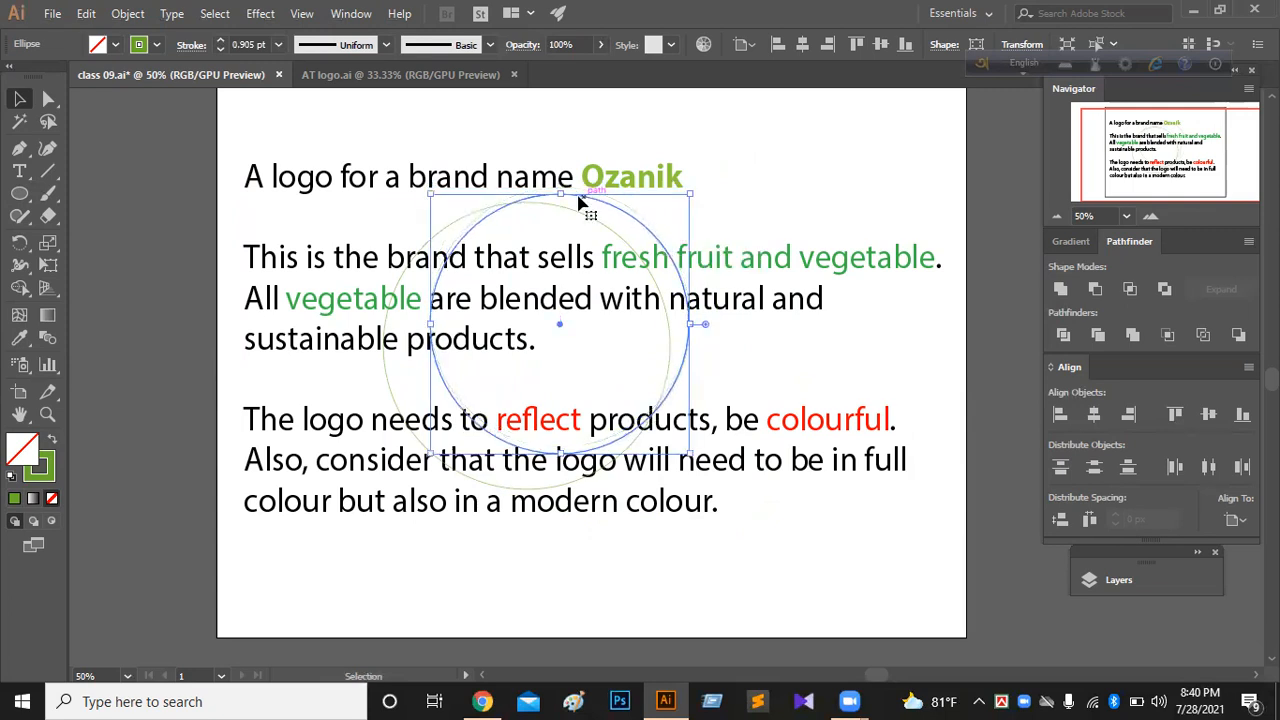
{"action": "left_click_drag", "start_coordinate": [563, 199], "coordinate": [563, 207]}
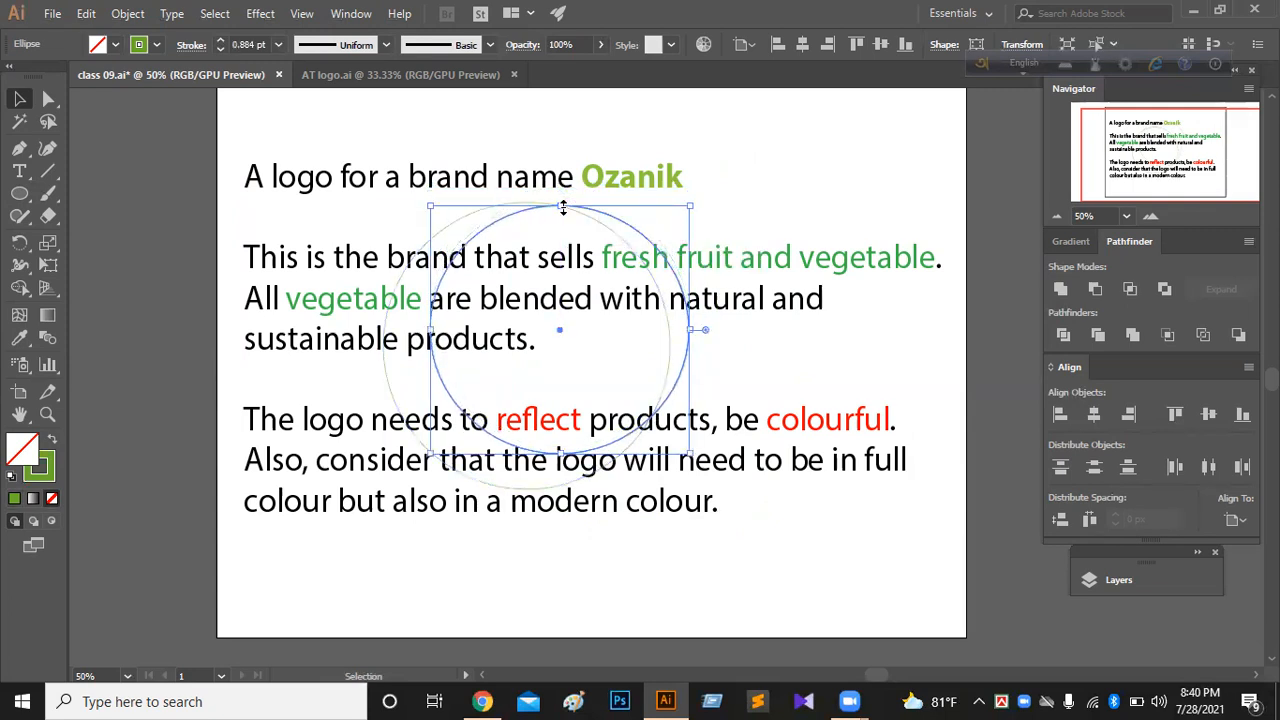
Step: Build the crescent between the two overlapping circles with Shape Builder and fill it solid green
{"action": "left_click_drag", "start_coordinate": [419, 196], "coordinate": [561, 356]}
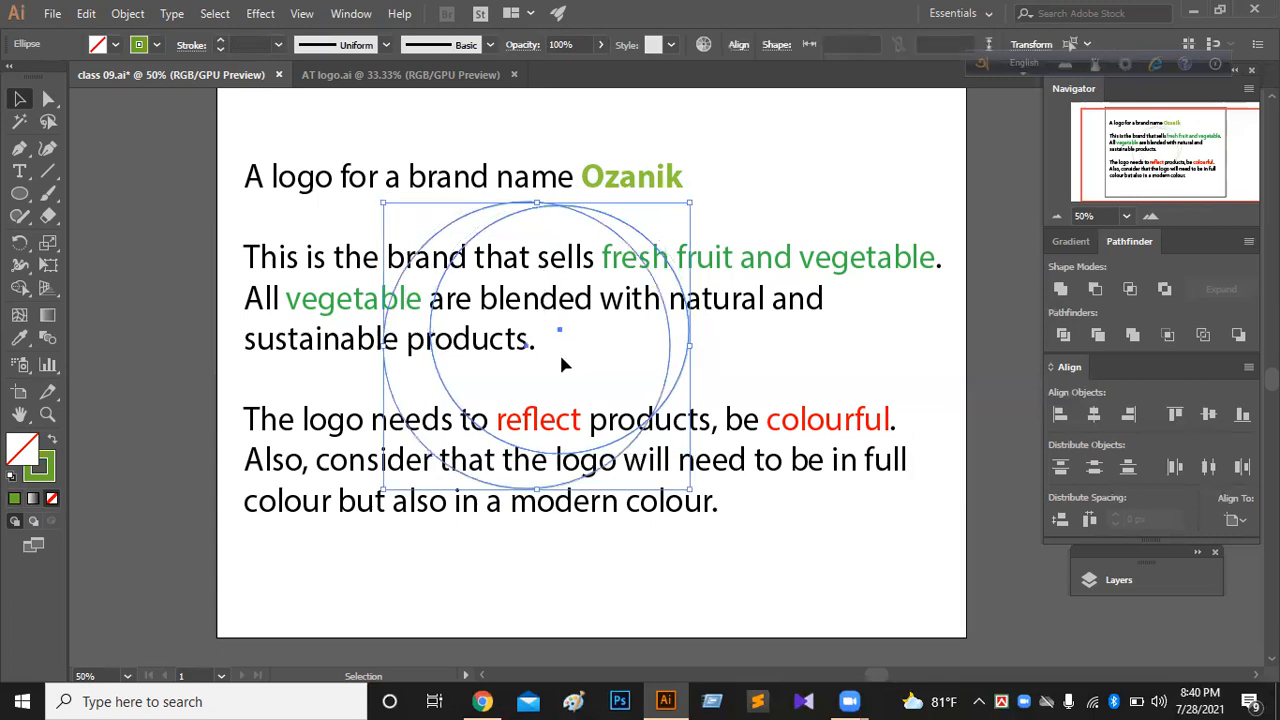
{"action": "key", "text": "shift+m"}
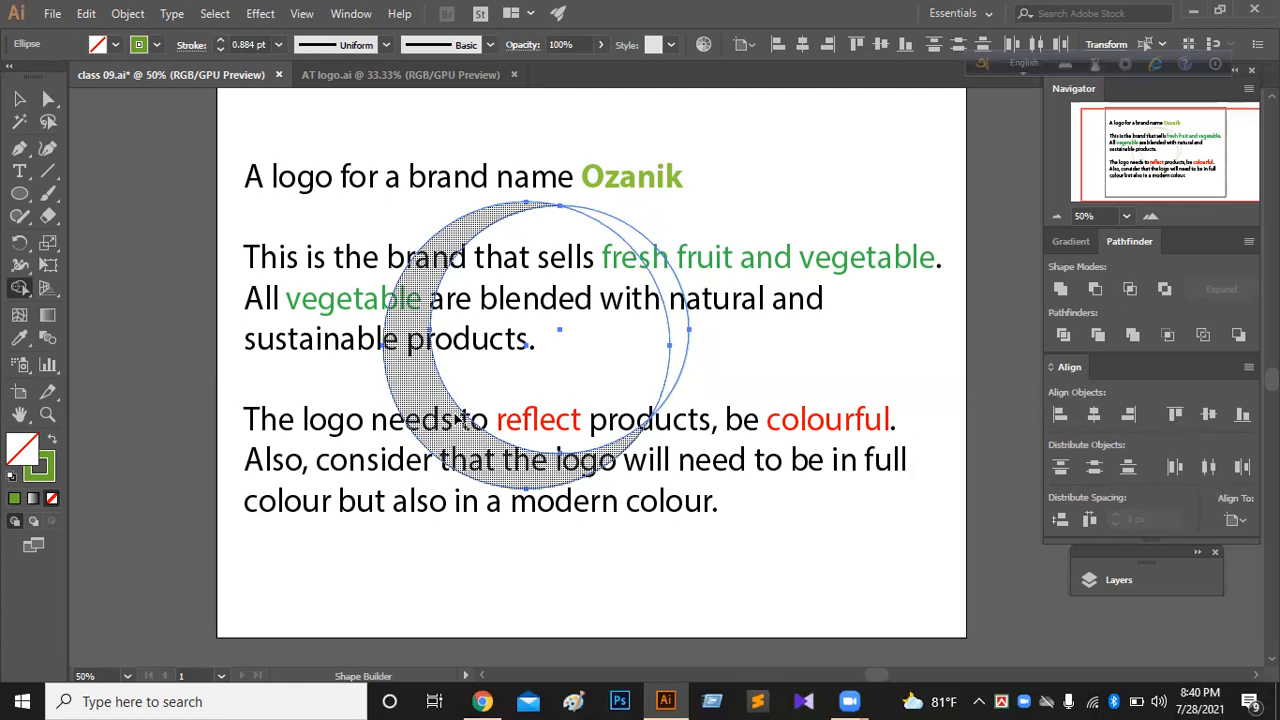
{"action": "left_click", "coordinate": [458, 420]}
{"action": "left_click", "coordinate": [52, 439]}
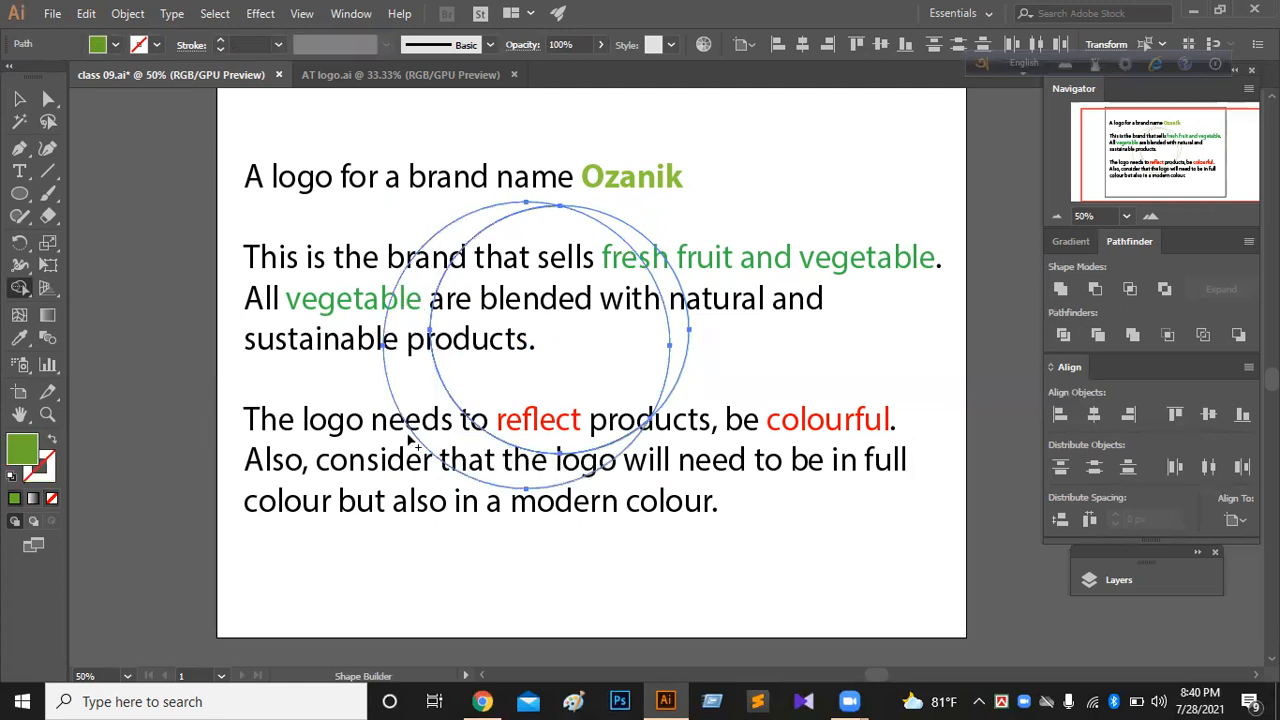
{"action": "left_click", "coordinate": [440, 440]}
{"action": "key", "text": "v"}
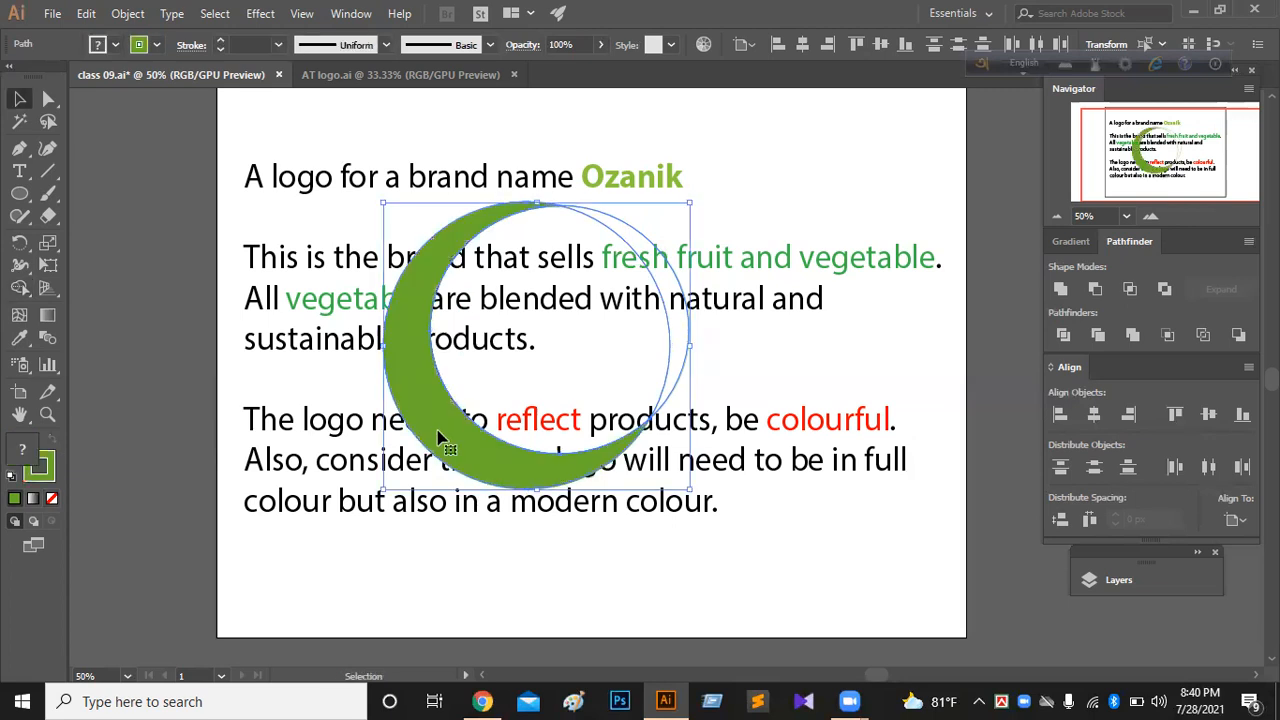
Step: Delete the leftover circle outlines and shift the green crescent slightly down and to the right
{"action": "left_click", "coordinate": [862, 302]}
{"action": "left_click_drag", "start_coordinate": [615, 303], "coordinate": [760, 350]}
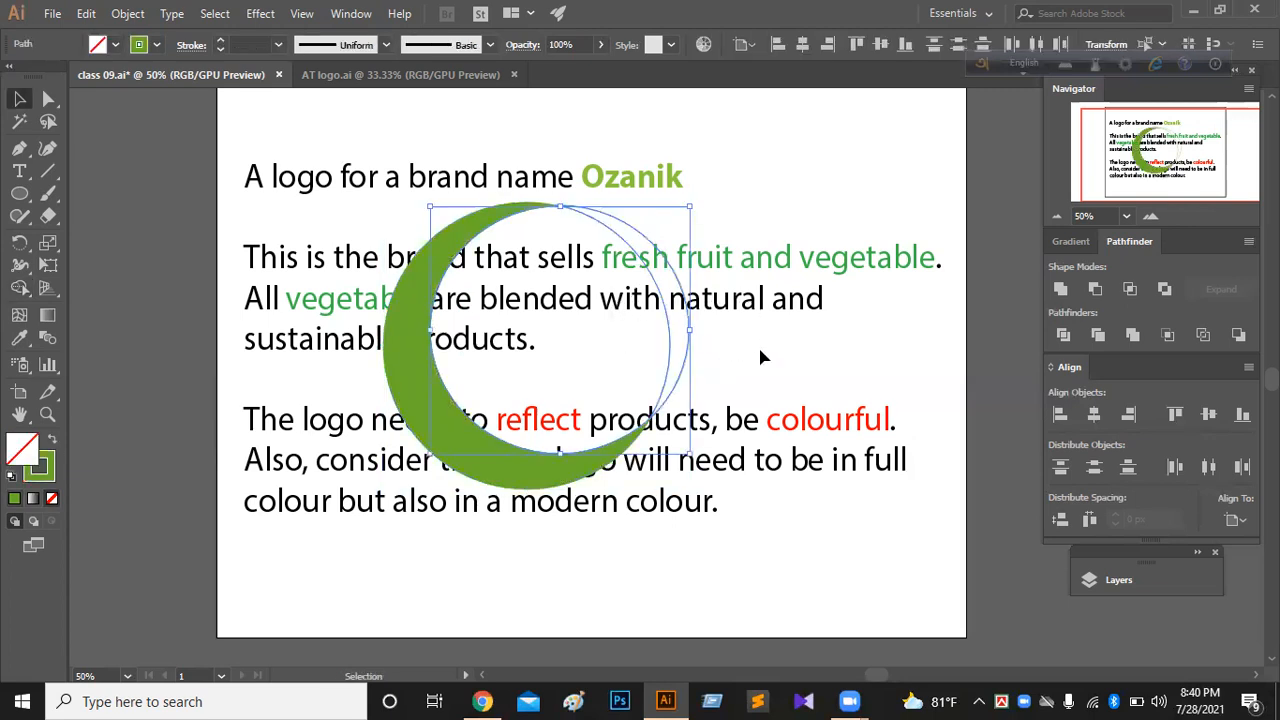
{"action": "key", "text": "Delete"}
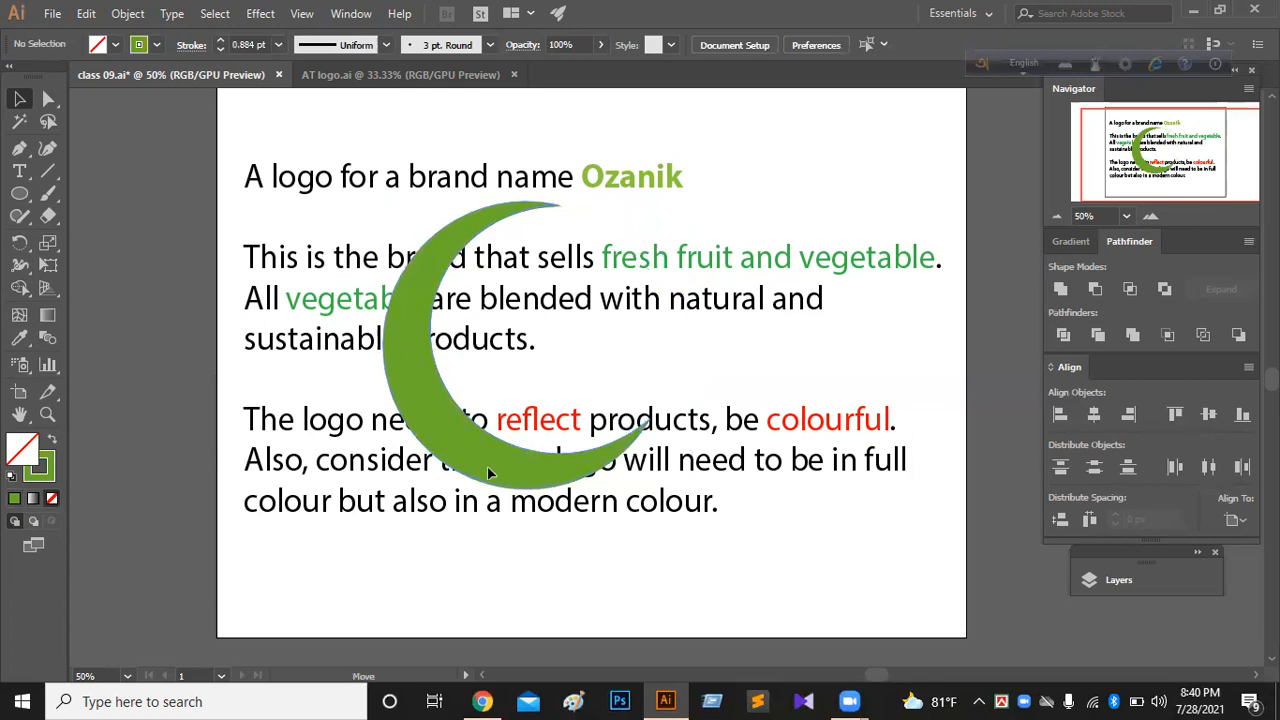
{"action": "left_click_drag", "start_coordinate": [480, 468], "coordinate": [500, 480]}
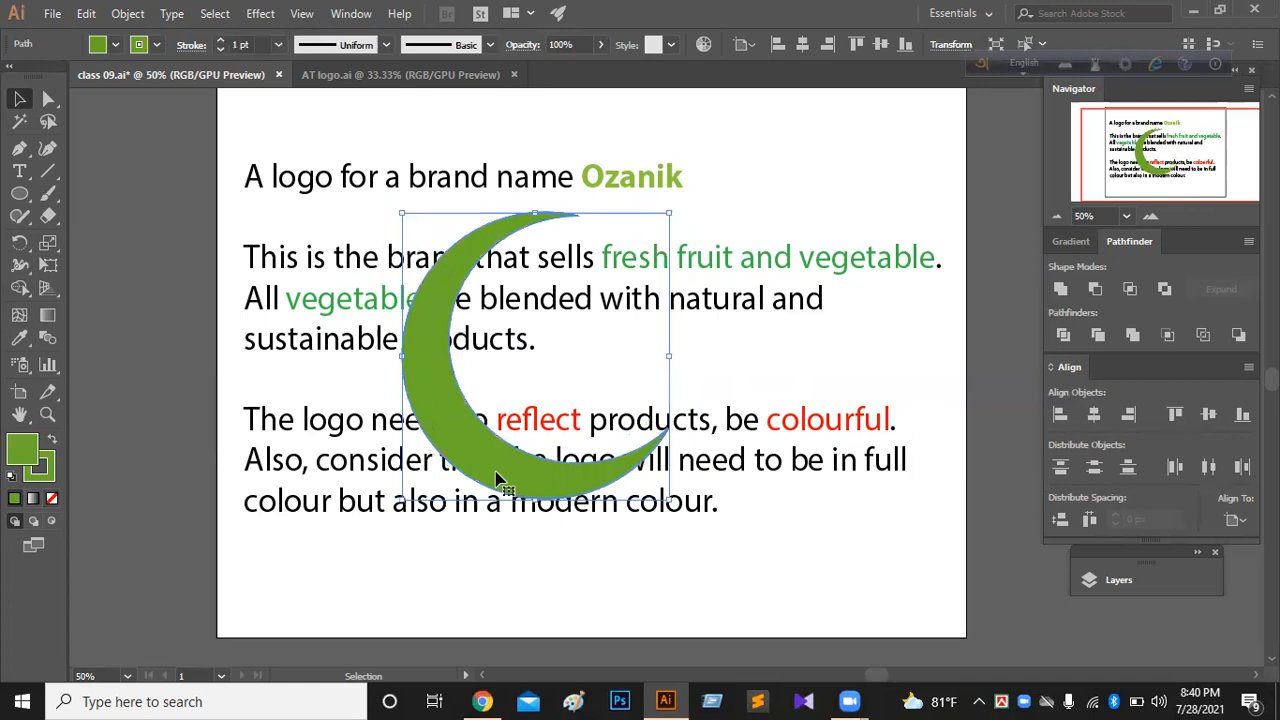
{"action": "left_click", "coordinate": [757, 458]}
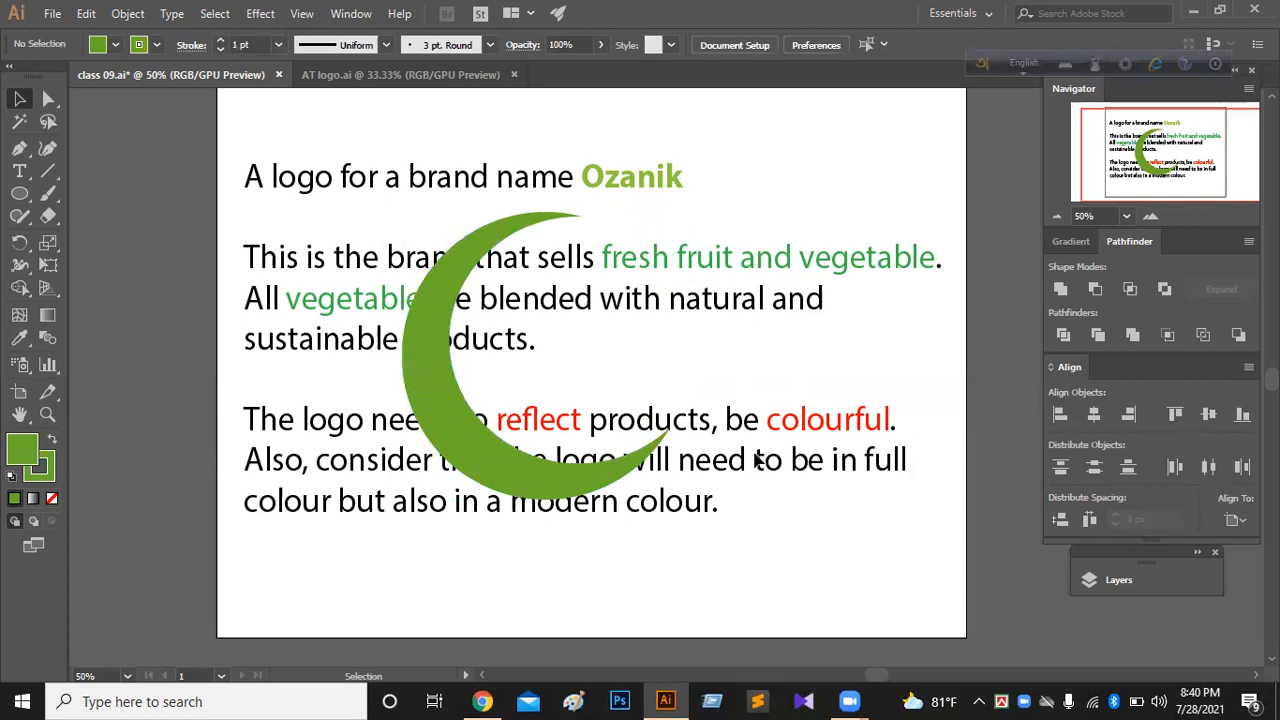
Step: Draw a solid green circle about 268 px wide beside the crescent and remove its stroke
{"action": "key", "text": "l"}
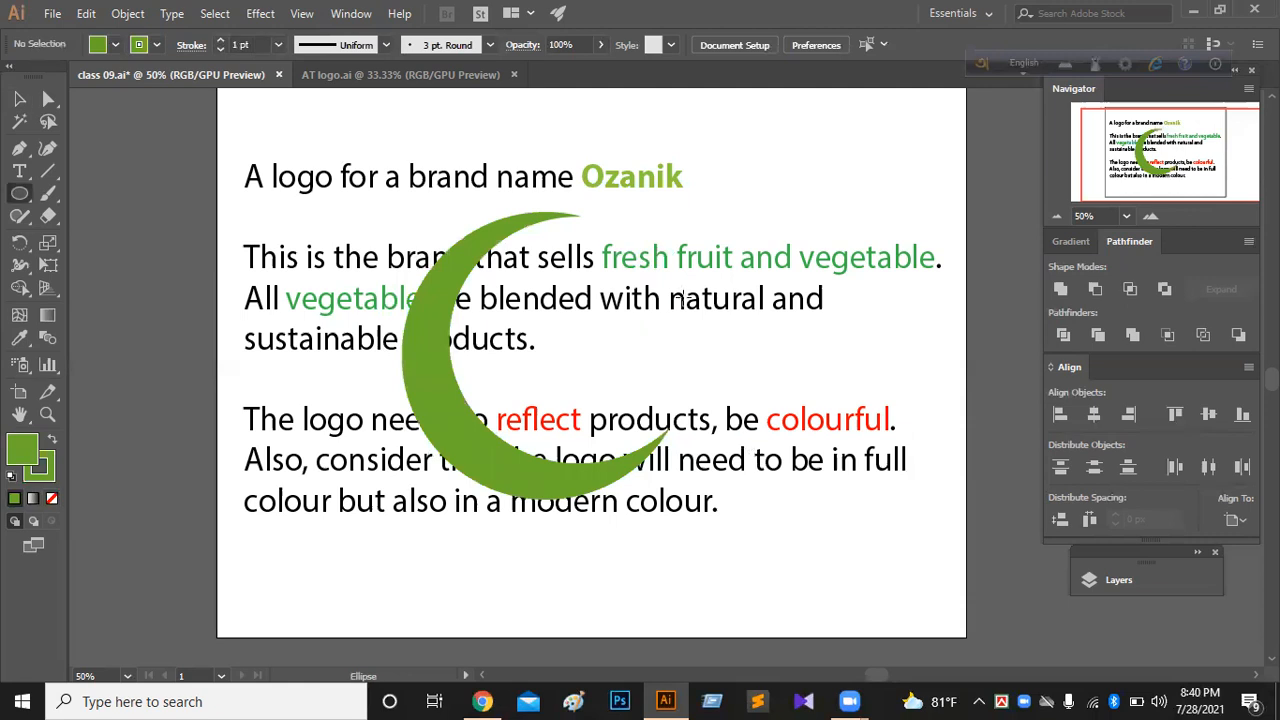
{"action": "mouse_move", "coordinate": [683, 255]}
{"action": "left_mouse_down"}
{"action": "mouse_move", "coordinate": [728, 262]}
{"action": "mouse_move", "coordinate": [812, 380]}
{"action": "left_mouse_up"}
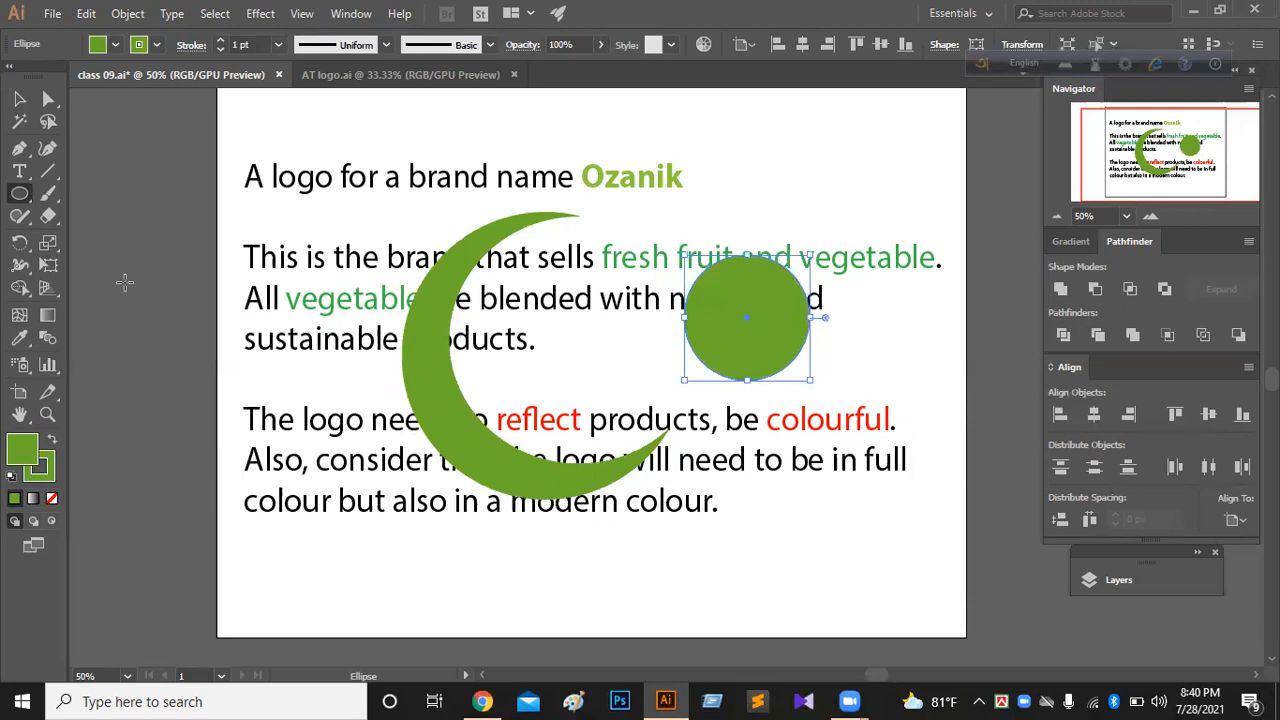
{"action": "left_click", "coordinate": [155, 45]}
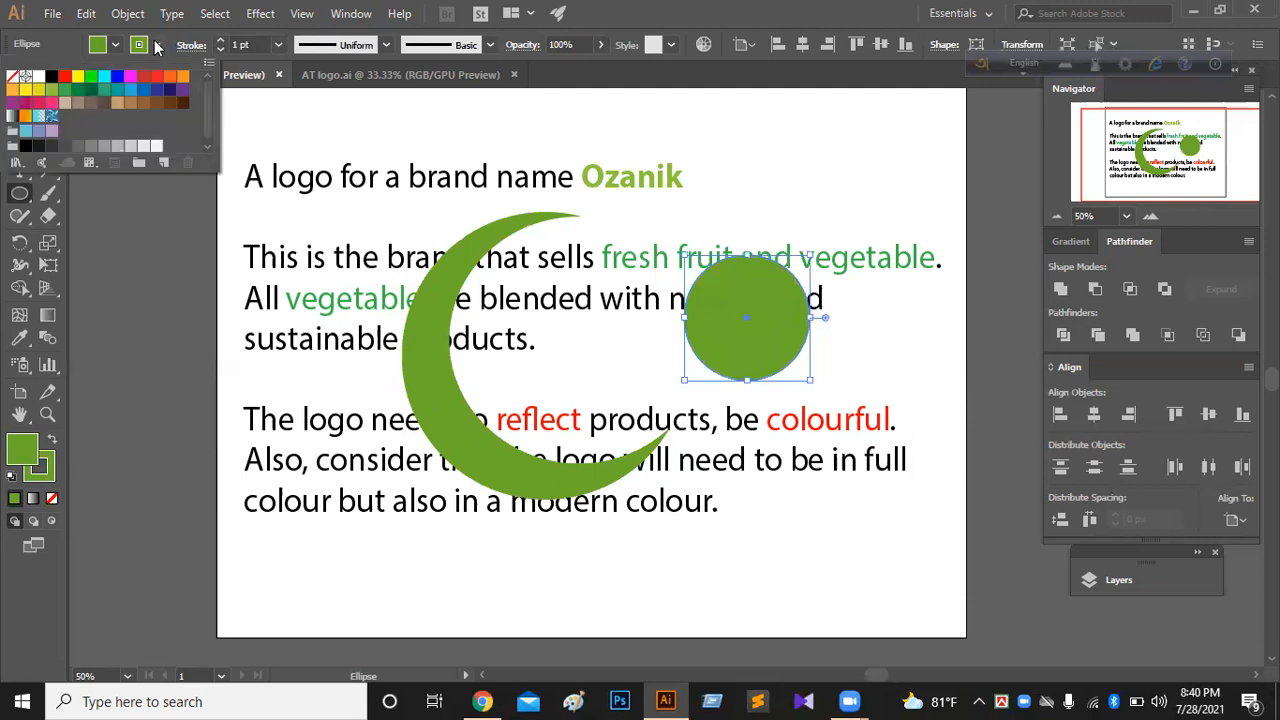
{"action": "left_click", "coordinate": [12, 76]}
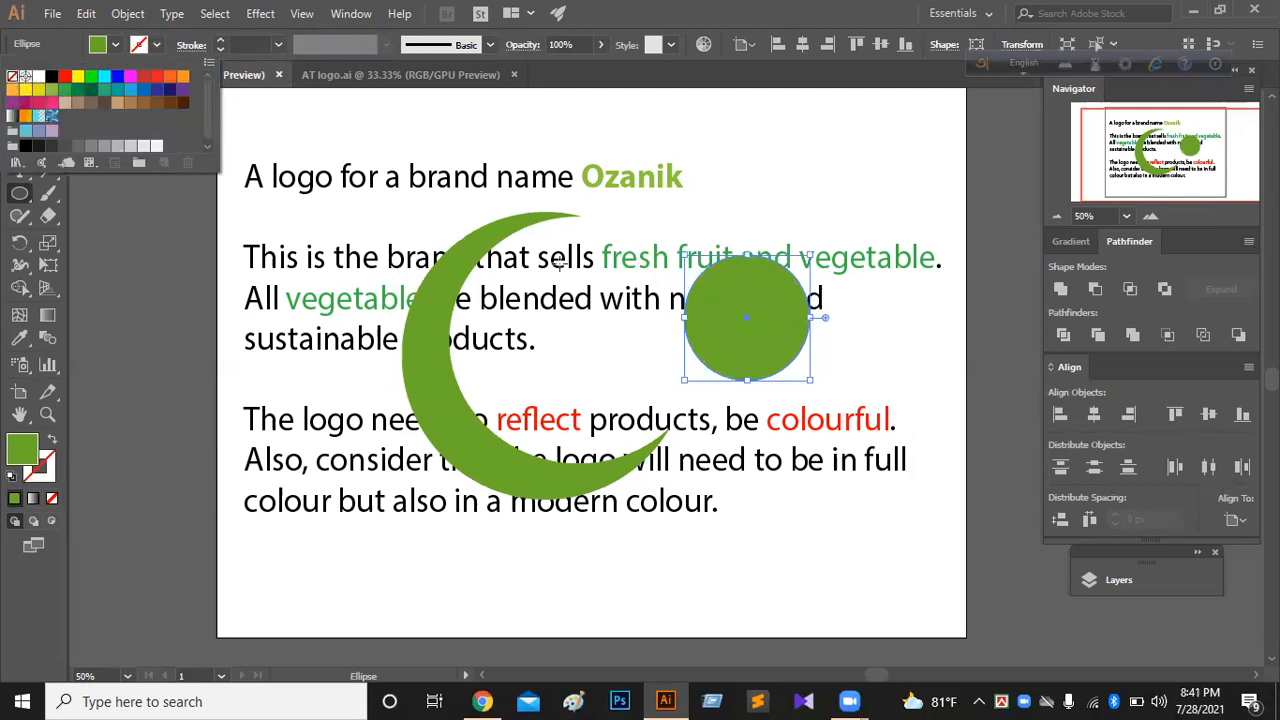
{"action": "key", "text": "v"}
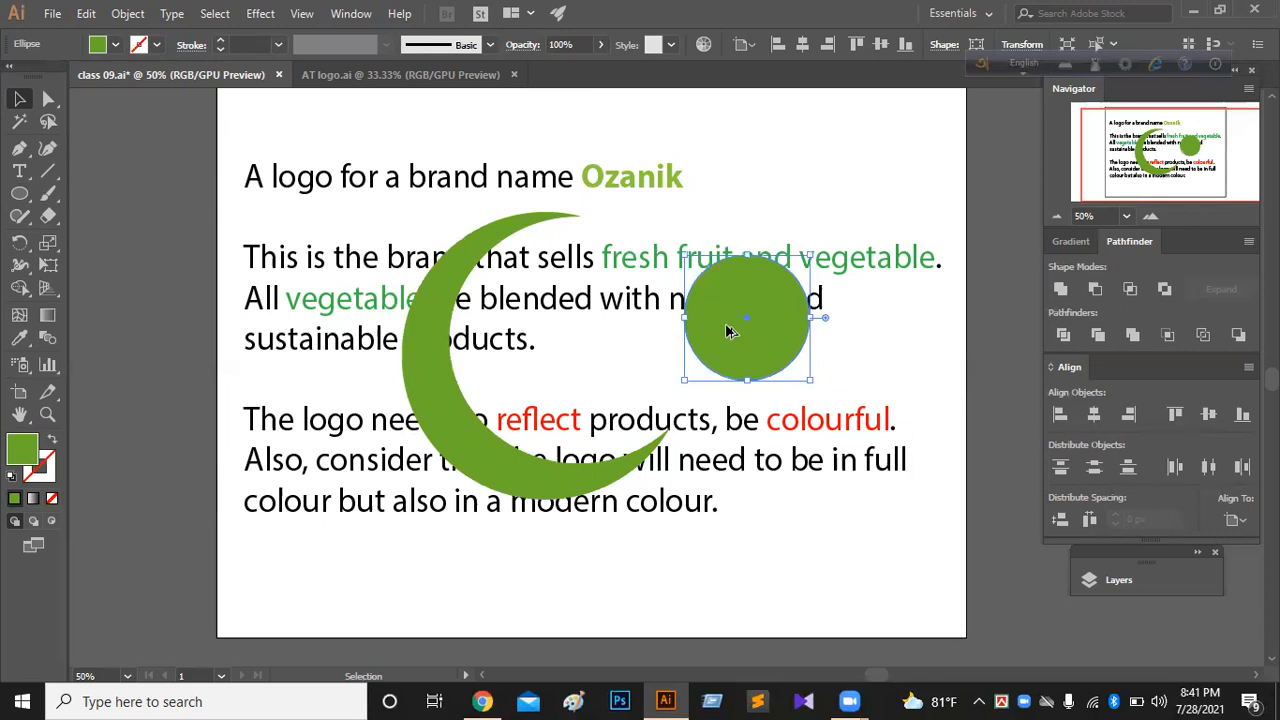
Step: Duplicate the small circle horizontally so the copy overlaps the original by roughly a third of its width
{"action": "left_click_drag", "start_coordinate": [729, 330], "coordinate": [816, 338]}
{"action": "left_click_drag", "start_coordinate": [733, 242], "coordinate": [827, 412]}
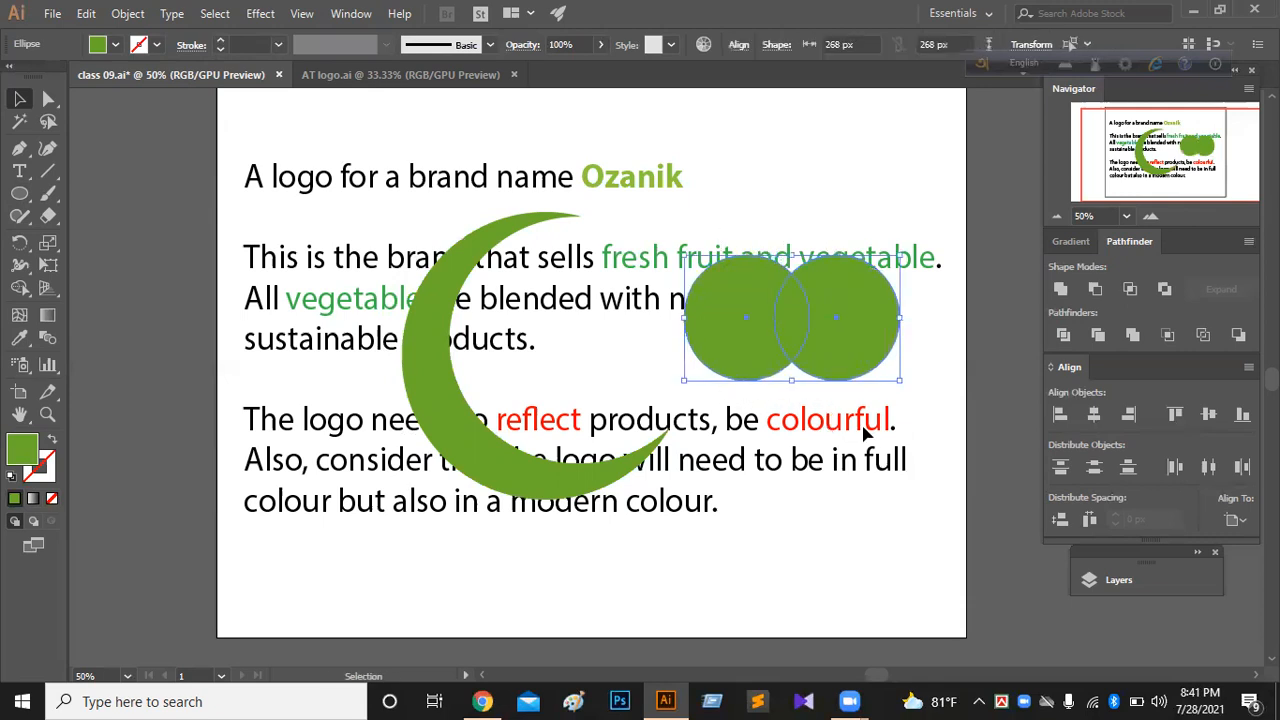
{"action": "left_click", "coordinate": [864, 430]}
{"action": "left_click_drag", "start_coordinate": [848, 366], "coordinate": [836, 365]}
Step: Divide the two overlapping circles, ungroup the pieces and delete the outer parts to keep only the leaf-shaped intersection
{"action": "left_click_drag", "start_coordinate": [685, 255], "coordinate": [866, 418]}
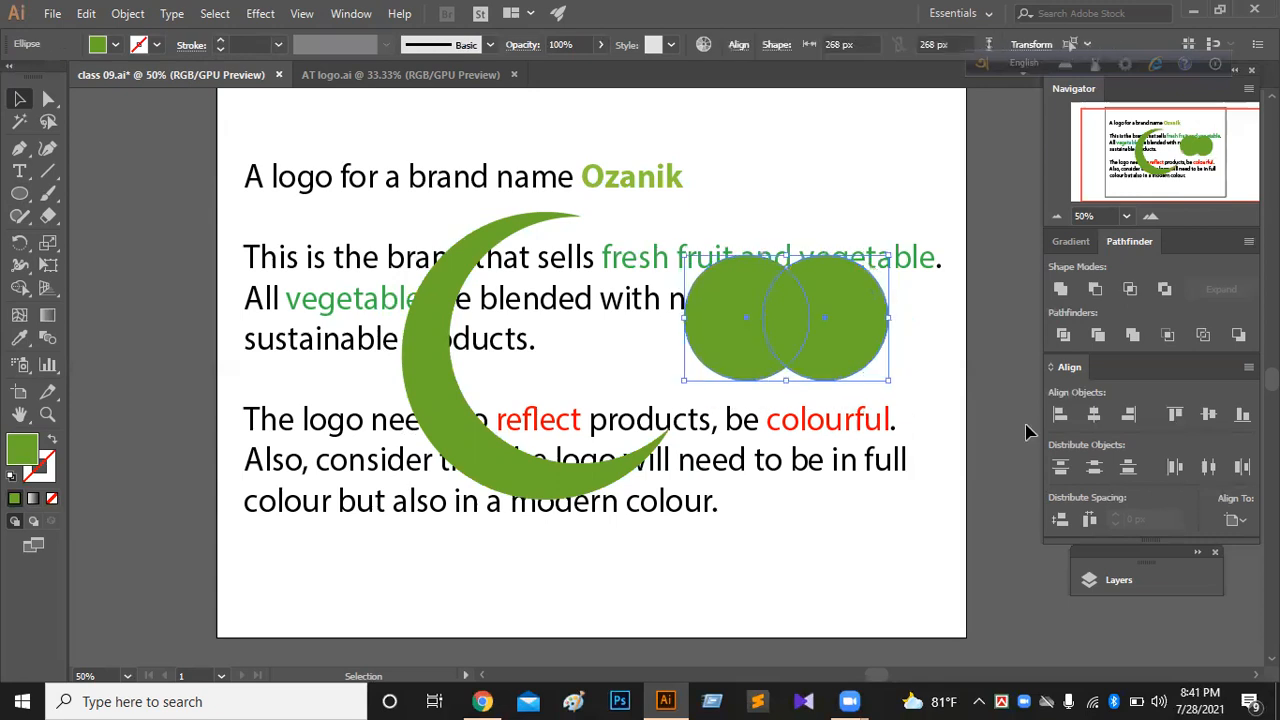
{"action": "left_click", "coordinate": [1066, 339]}
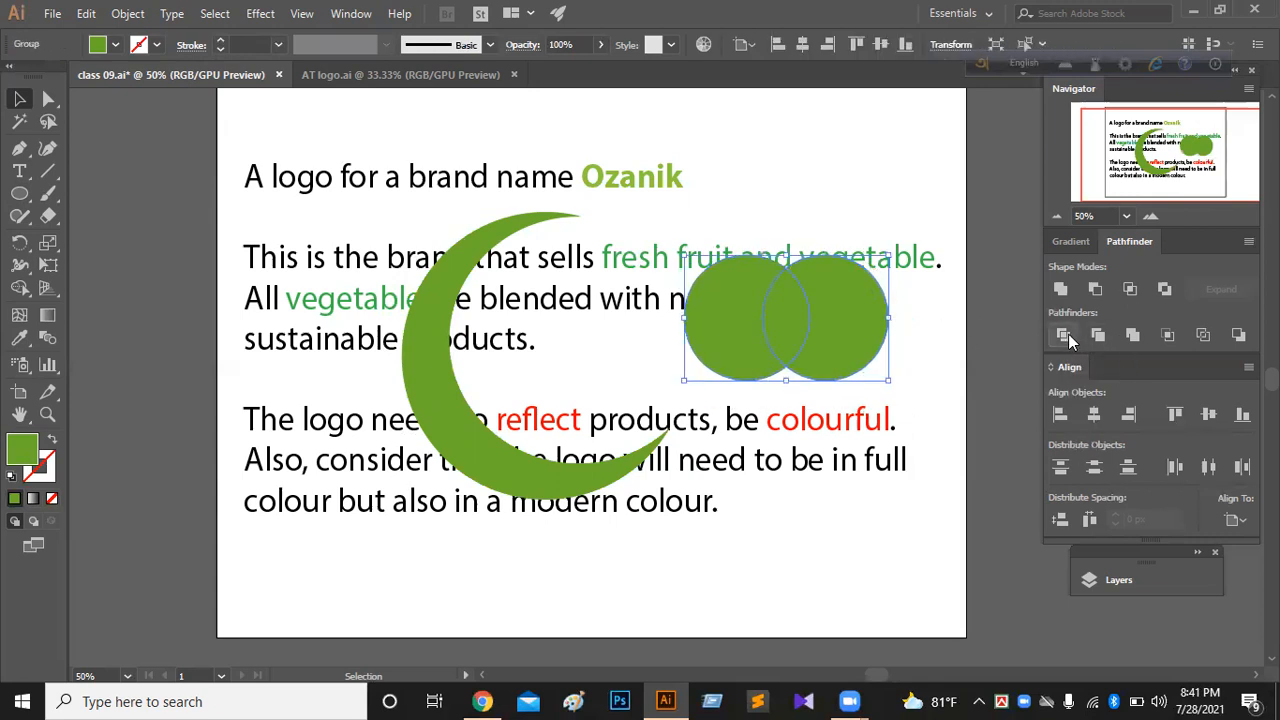
{"action": "right_click", "coordinate": [815, 345]}
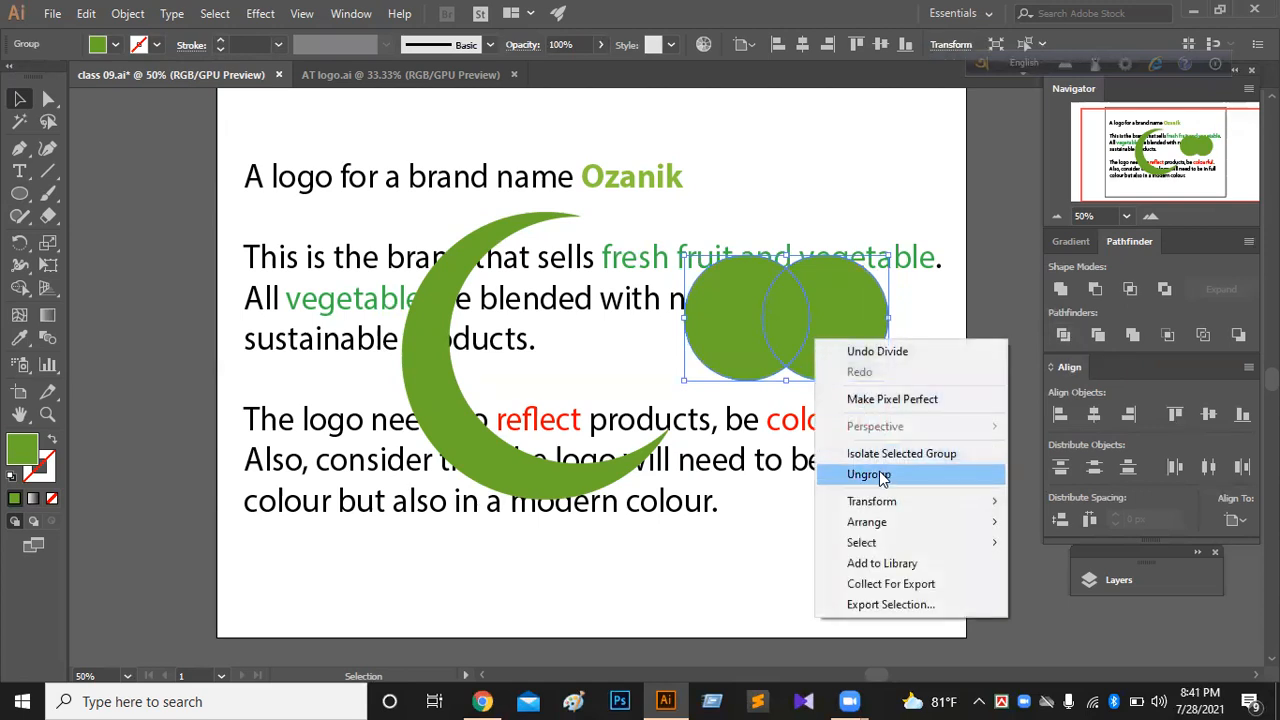
{"action": "left_click", "coordinate": [879, 476]}
{"action": "left_click", "coordinate": [879, 480]}
{"action": "left_click", "coordinate": [862, 345]}
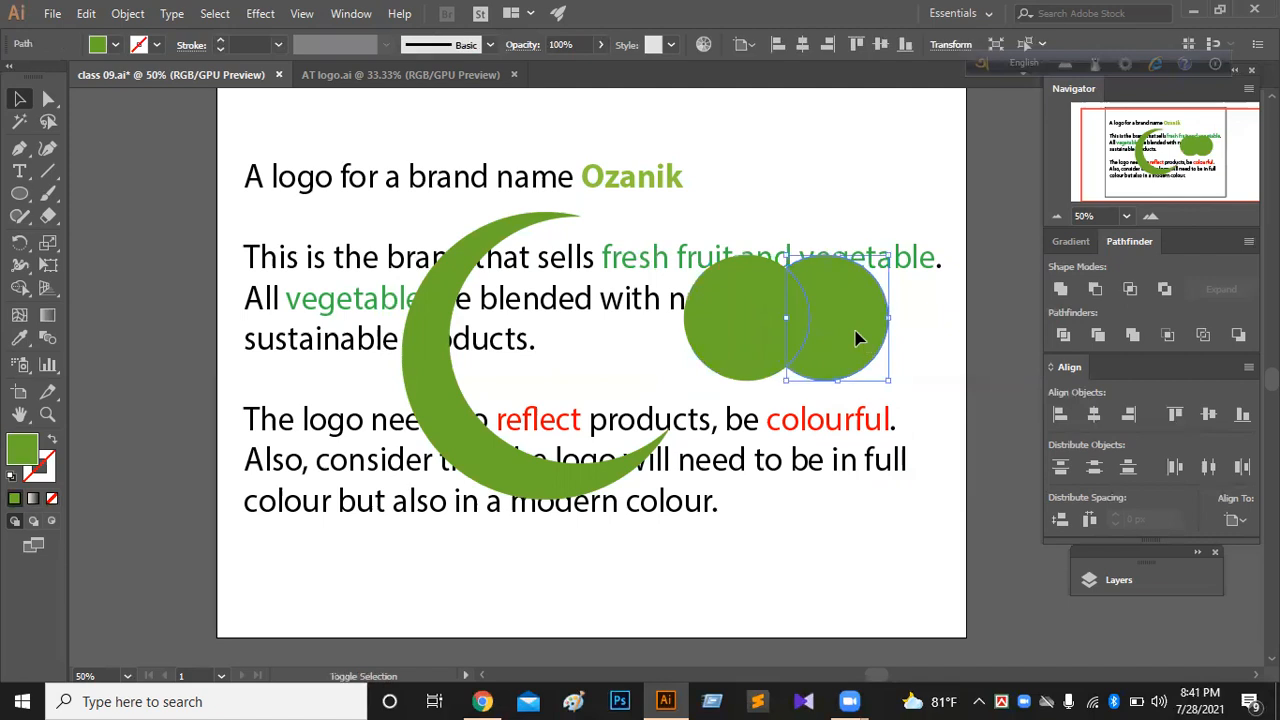
{"action": "left_click", "coordinate": [740, 324], "text": "shift"}
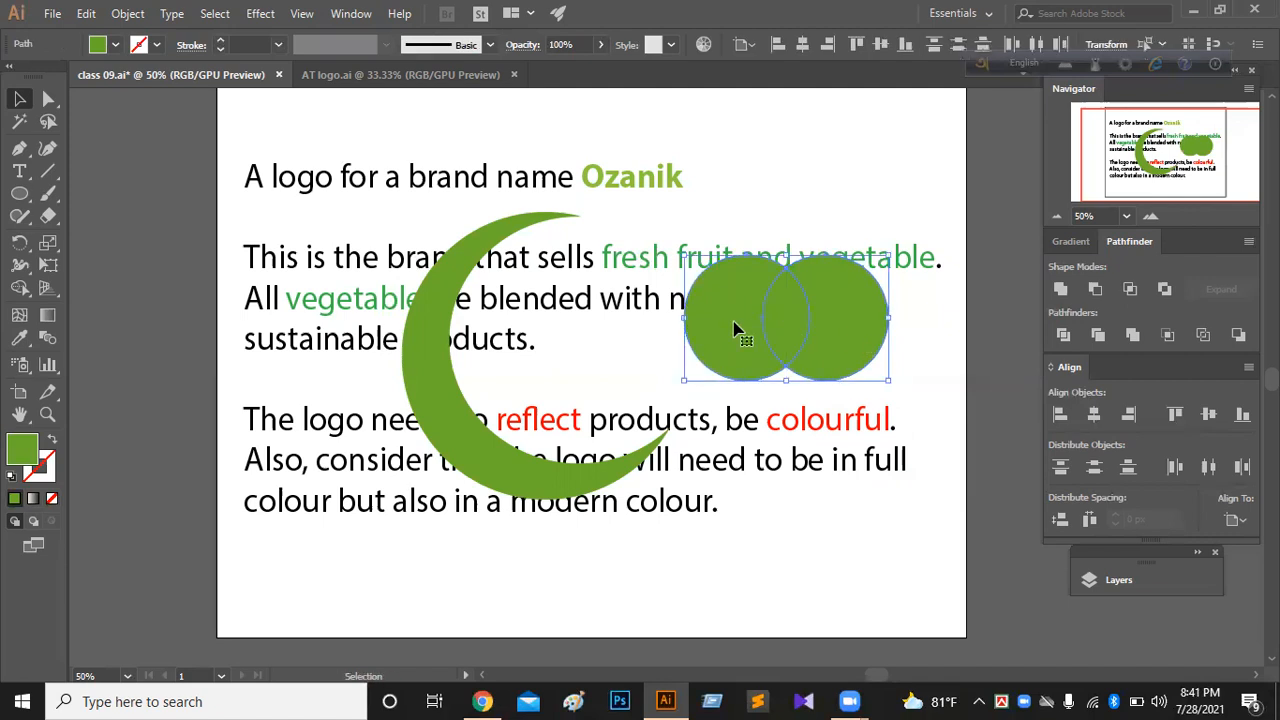
{"action": "key", "text": "Delete"}
Step: Place the leaf shape at the crescent's upper tip and tilt it diagonally to the upper right
{"action": "left_click", "coordinate": [790, 340]}
{"action": "left_click_drag", "start_coordinate": [785, 345], "coordinate": [582, 200]}
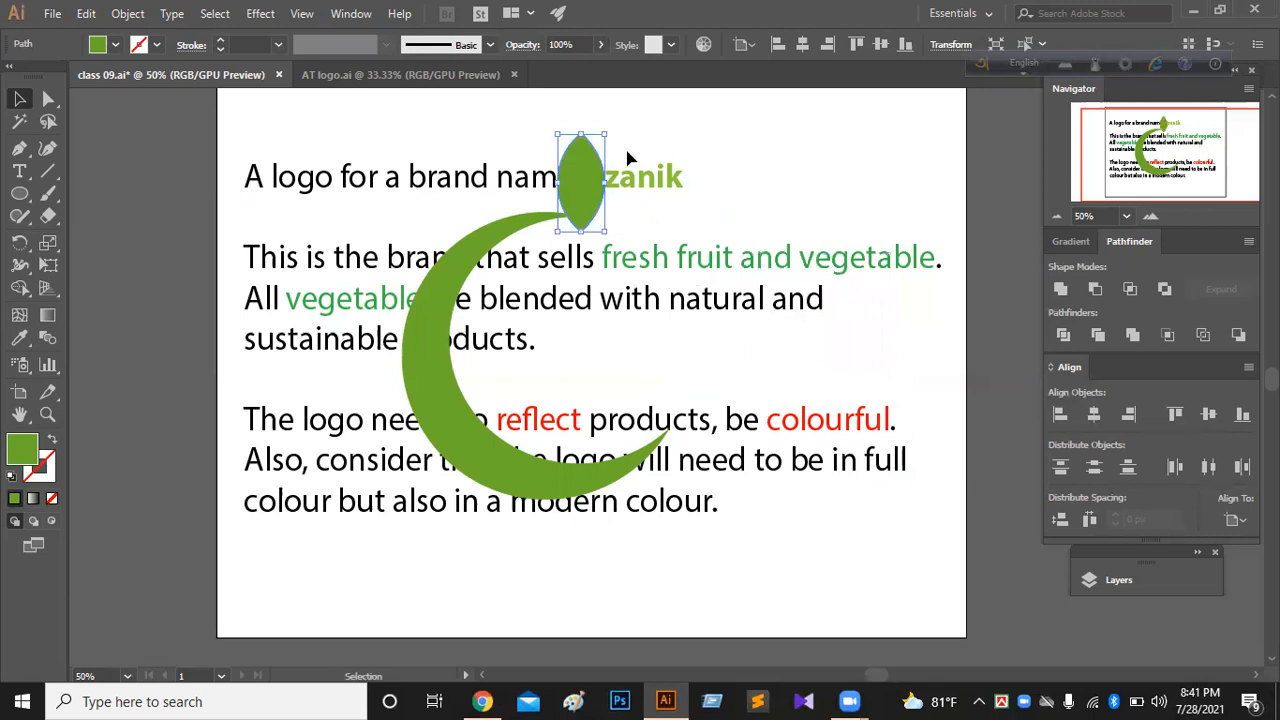
{"action": "left_click_drag", "start_coordinate": [615, 131], "coordinate": [599, 182]}
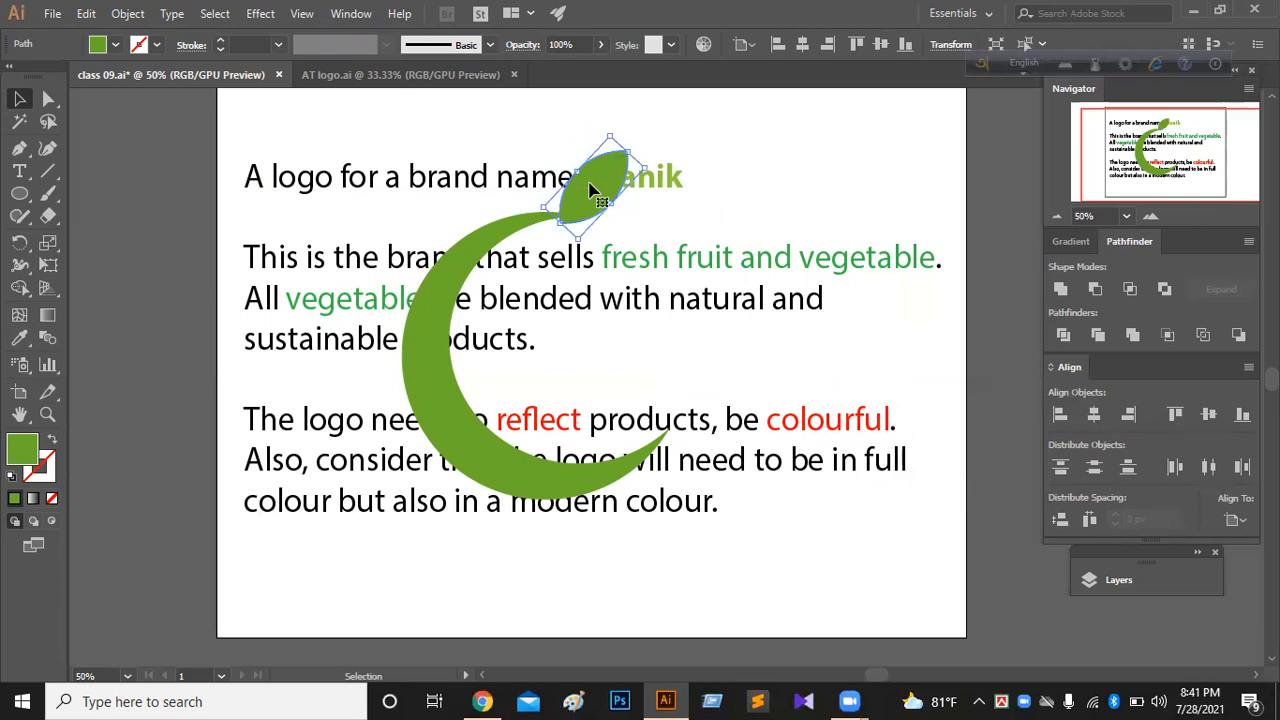
Step: Rotate the leaf further clockwise and reposition it so its lower point touches the crescent's upper tip
{"action": "left_click", "coordinate": [1150, 215]}
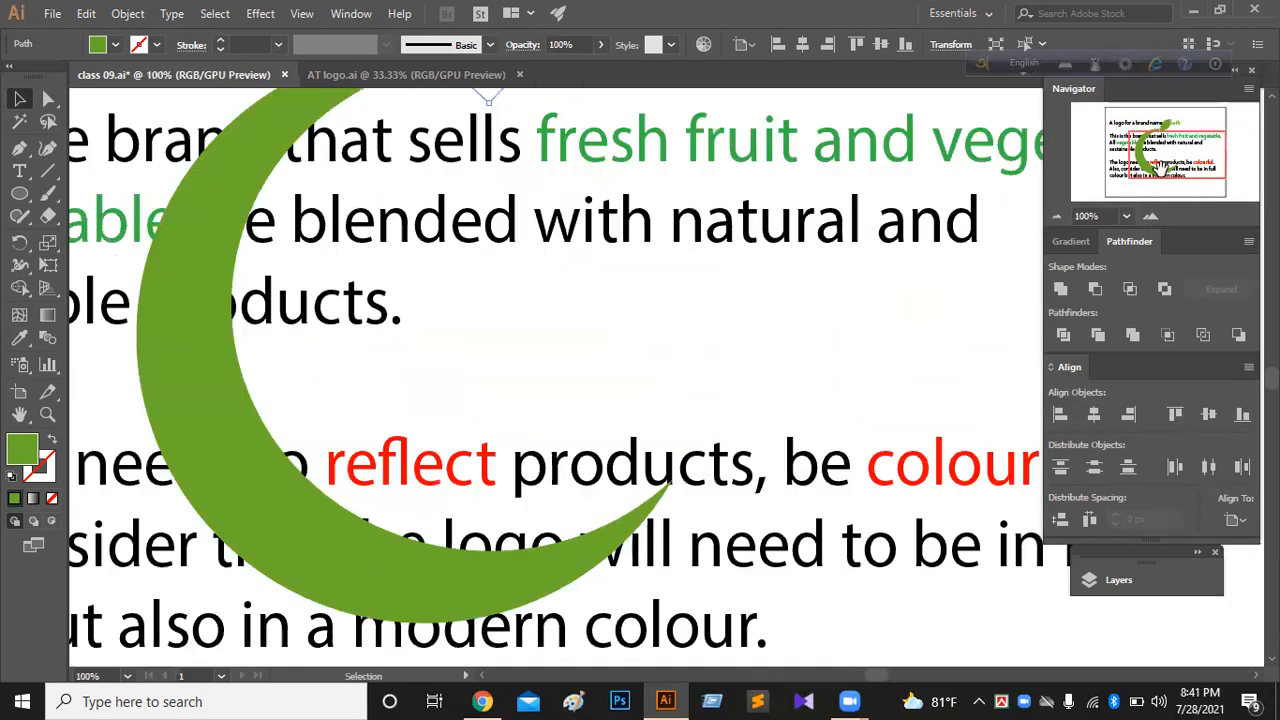
{"action": "left_click_drag", "start_coordinate": [1160, 159], "coordinate": [1161, 137]}
{"action": "left_click", "coordinate": [917, 353]}
{"action": "left_click_drag", "start_coordinate": [723, 278], "coordinate": [734, 271]}
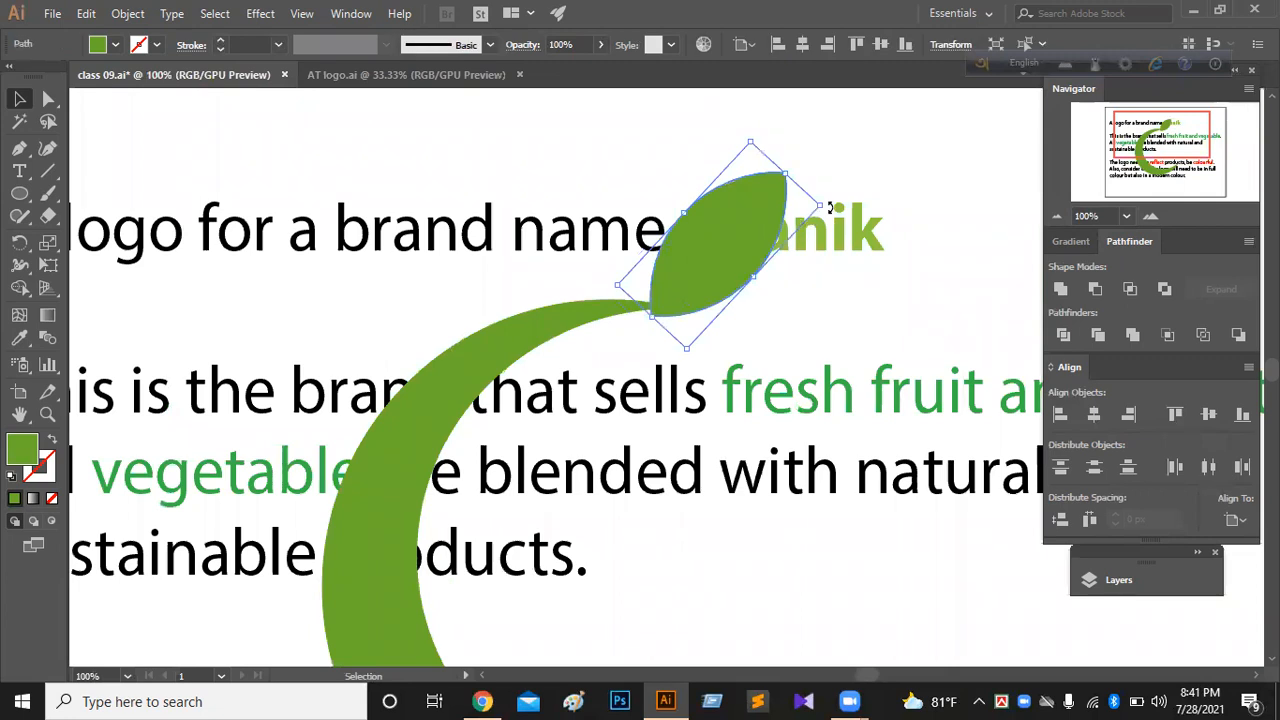
{"action": "left_click_drag", "start_coordinate": [830, 207], "coordinate": [835, 229]}
{"action": "left_click_drag", "start_coordinate": [740, 246], "coordinate": [757, 266]}
{"action": "left_click", "coordinate": [558, 258]}
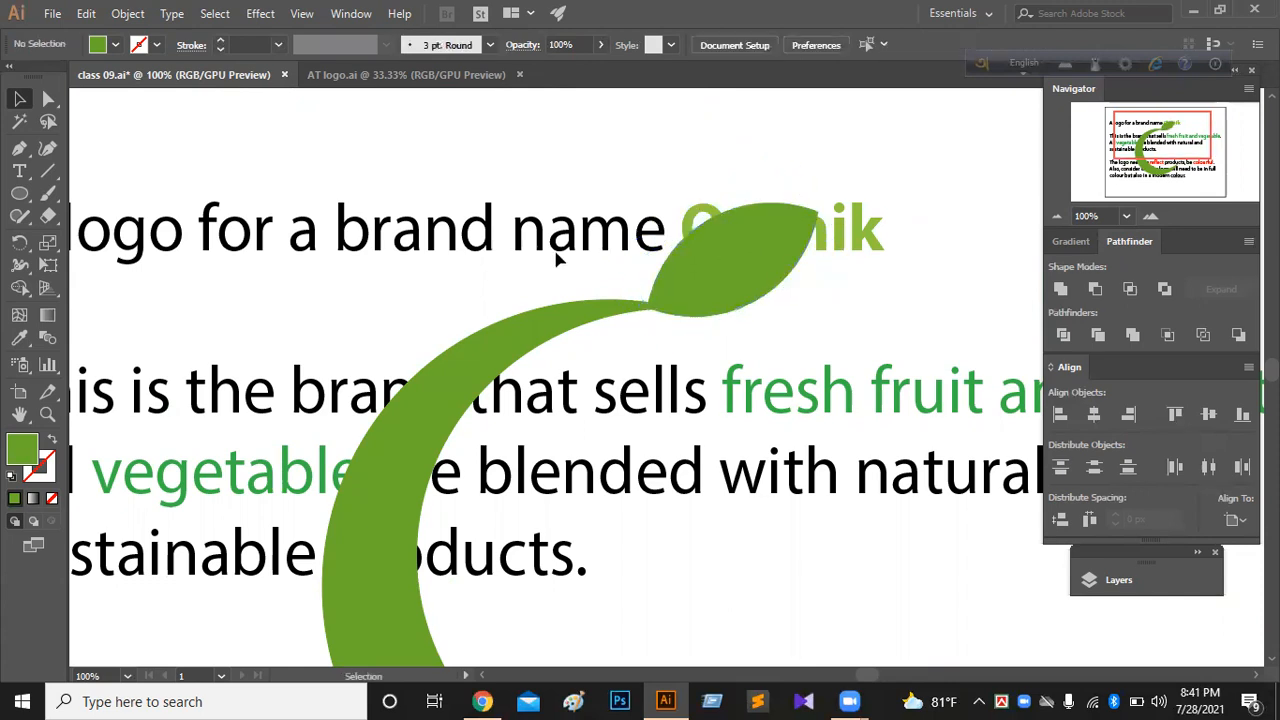
Step: Draw a curved stem with the Pen tool rising up and left from the crescent's tip beside the leaf, and fill it green without a stroke
{"action": "key", "text": "p"}
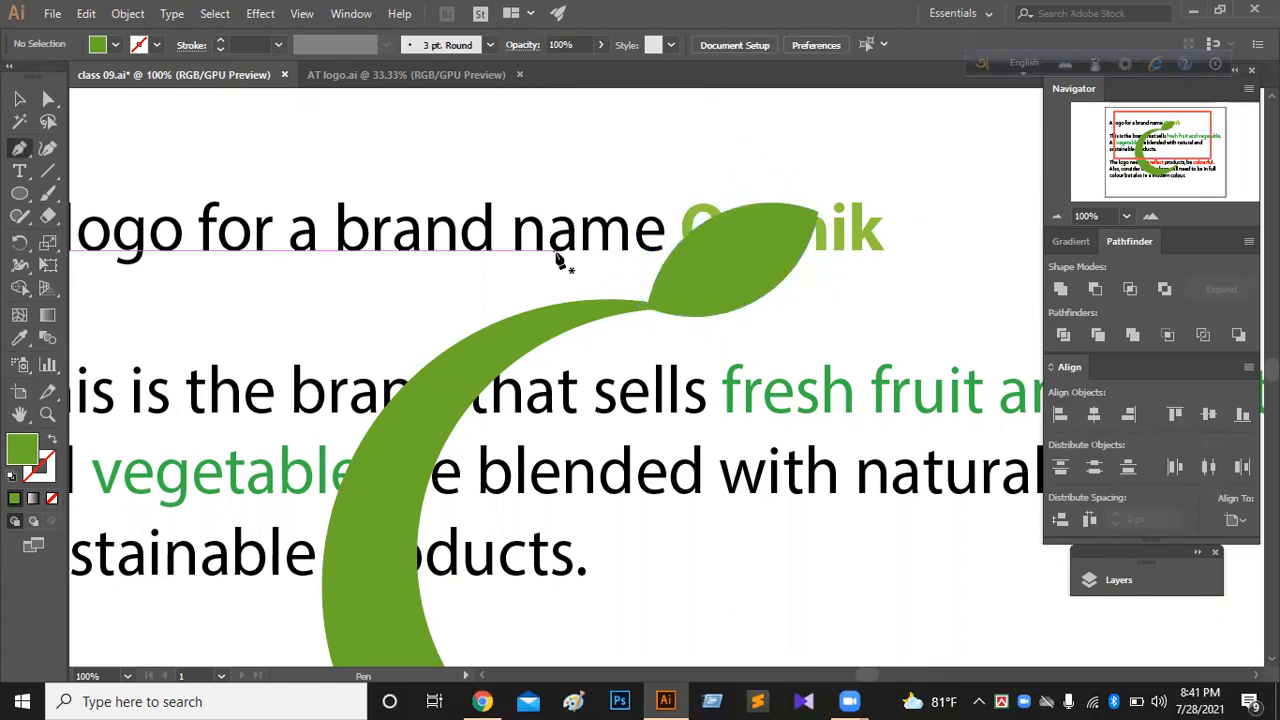
{"action": "left_click_drag", "start_coordinate": [630, 300], "coordinate": [520, 206]}
{"action": "left_click", "coordinate": [570, 220]}
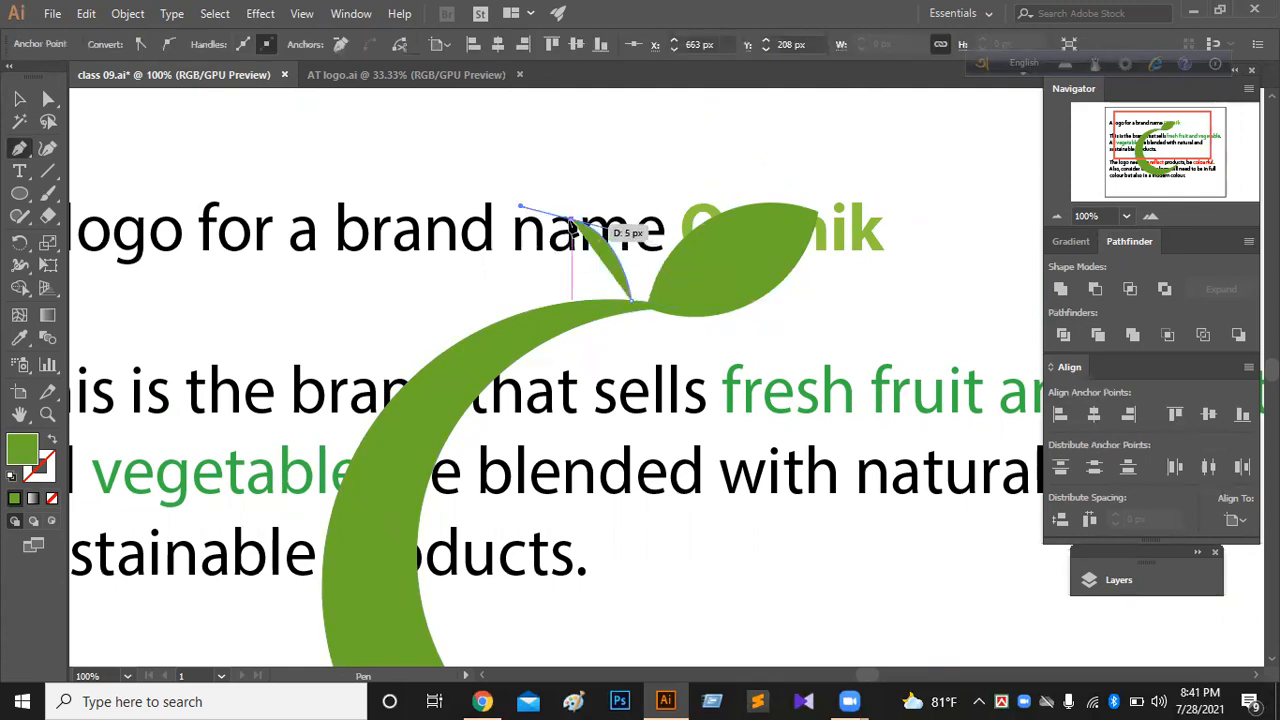
{"action": "left_click", "coordinate": [52, 437]}
{"action": "mouse_move", "coordinate": [580, 212]}
{"action": "left_mouse_down"}
{"action": "mouse_move", "coordinate": [609, 213]}
{"action": "mouse_move", "coordinate": [594, 203]}
{"action": "left_mouse_up"}
{"action": "left_click", "coordinate": [594, 203], "text": "shift"}
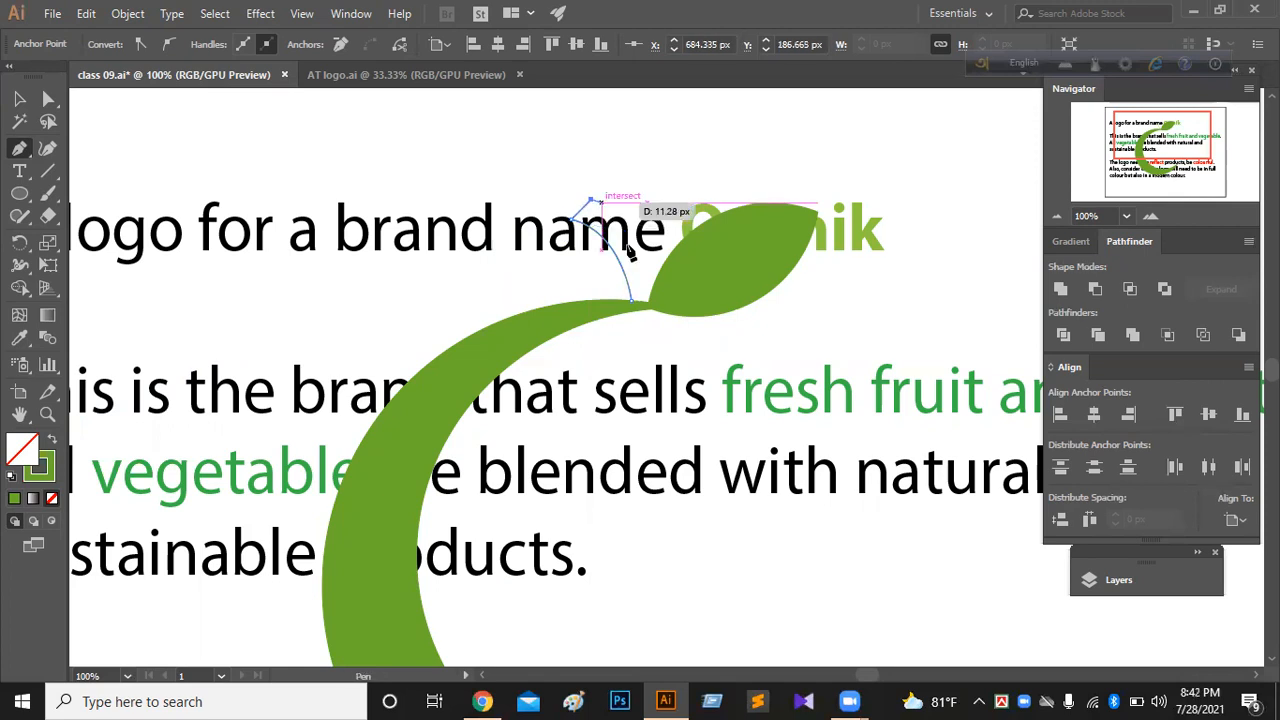
{"action": "left_click", "coordinate": [652, 300]}
{"action": "left_click_drag", "start_coordinate": [652, 305], "coordinate": [651, 360]}
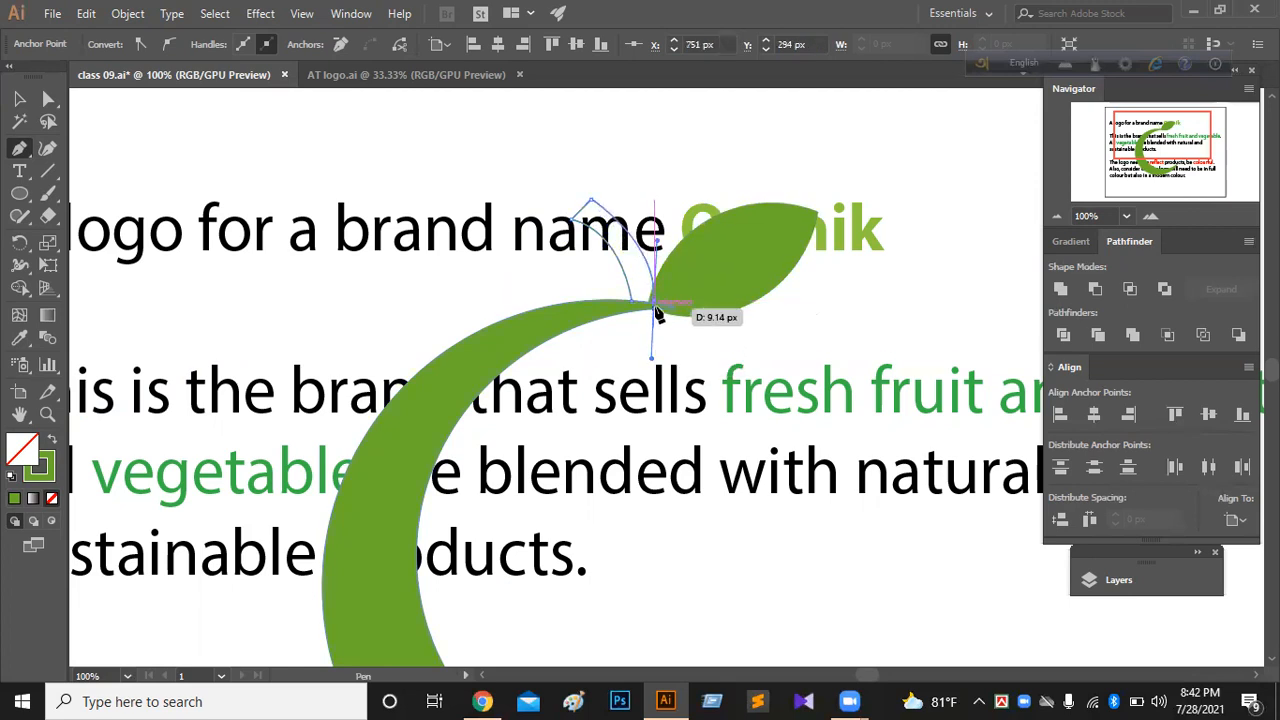
{"action": "left_click_drag", "start_coordinate": [658, 309], "coordinate": [636, 305]}
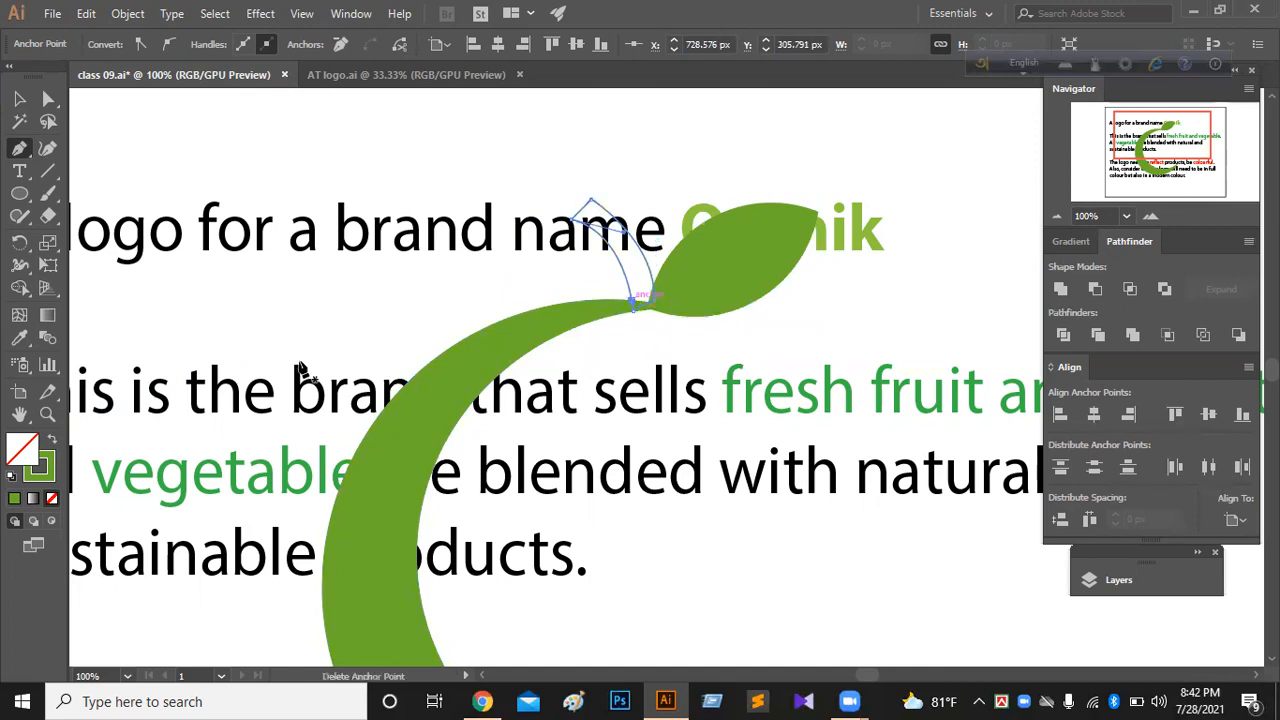
{"action": "left_click", "coordinate": [52, 442]}
{"action": "key", "text": "v"}
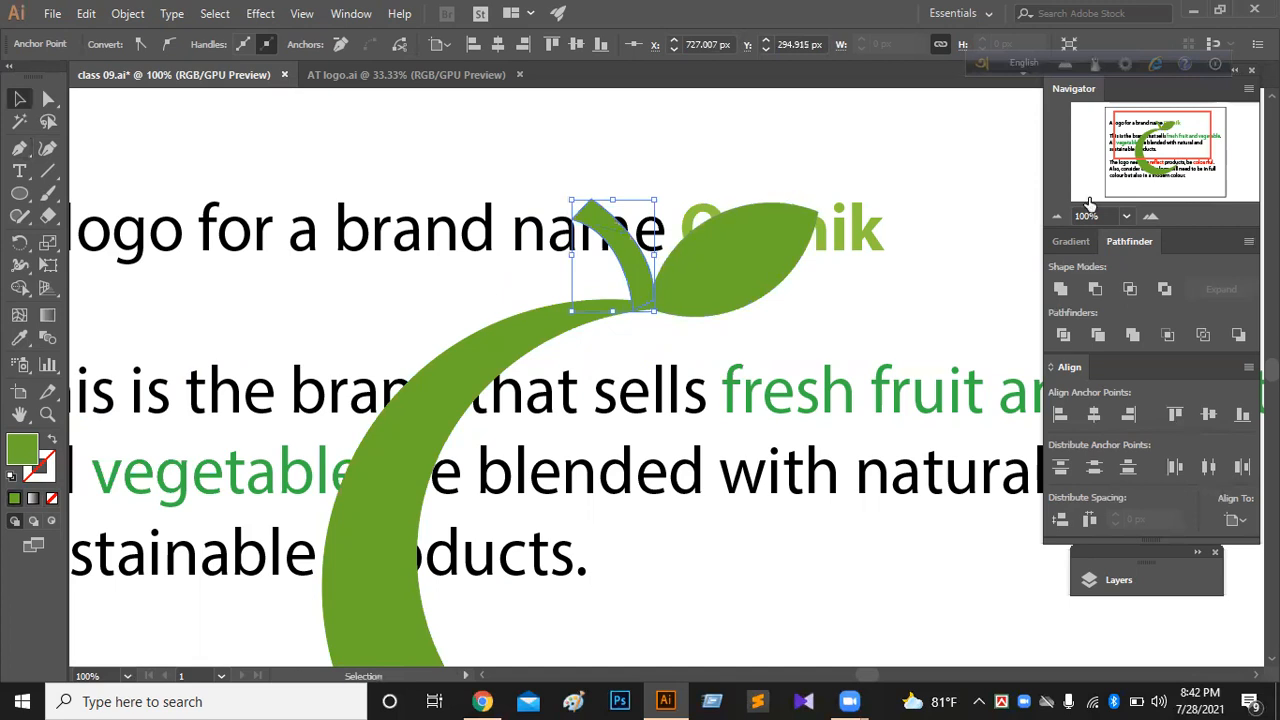
Step: Draw a small green circle over the upper end of the stem to round off its tip
{"action": "left_click", "coordinate": [1151, 216]}
{"action": "left_click", "coordinate": [1151, 216]}
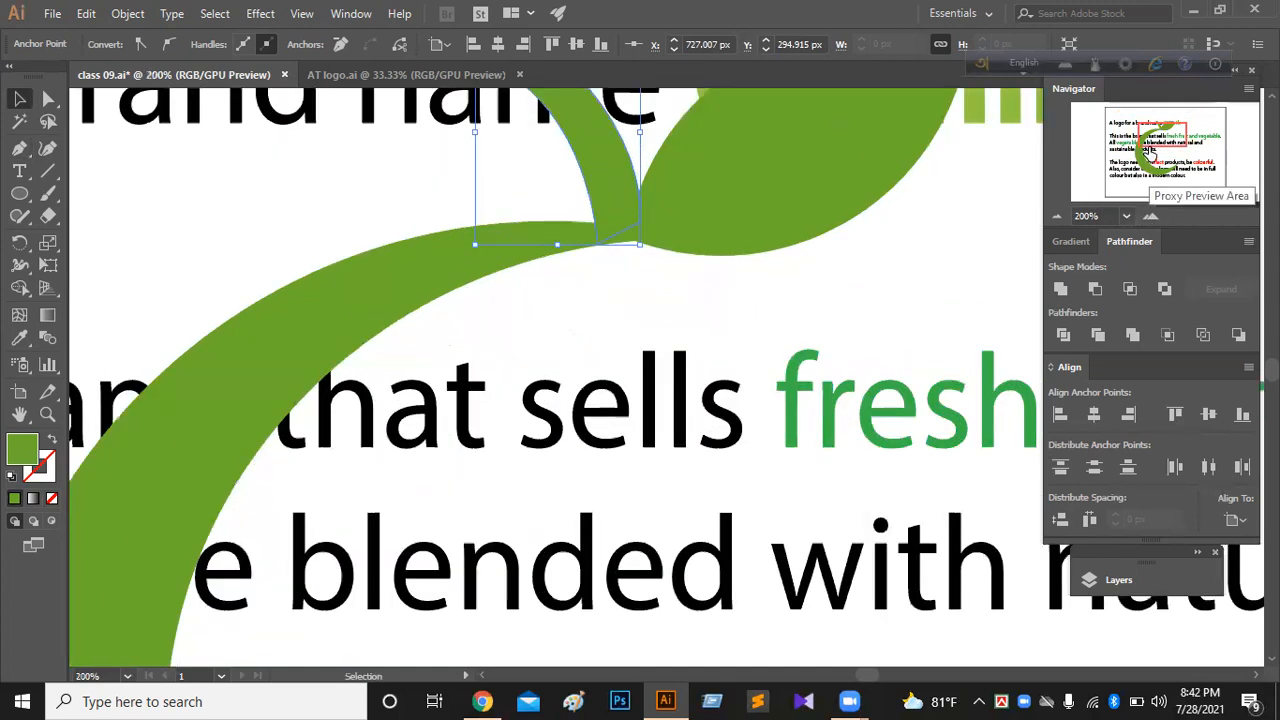
{"action": "left_click_drag", "start_coordinate": [1149, 148], "coordinate": [1157, 127]}
{"action": "left_click", "coordinate": [956, 144]}
{"action": "key", "text": "l"}
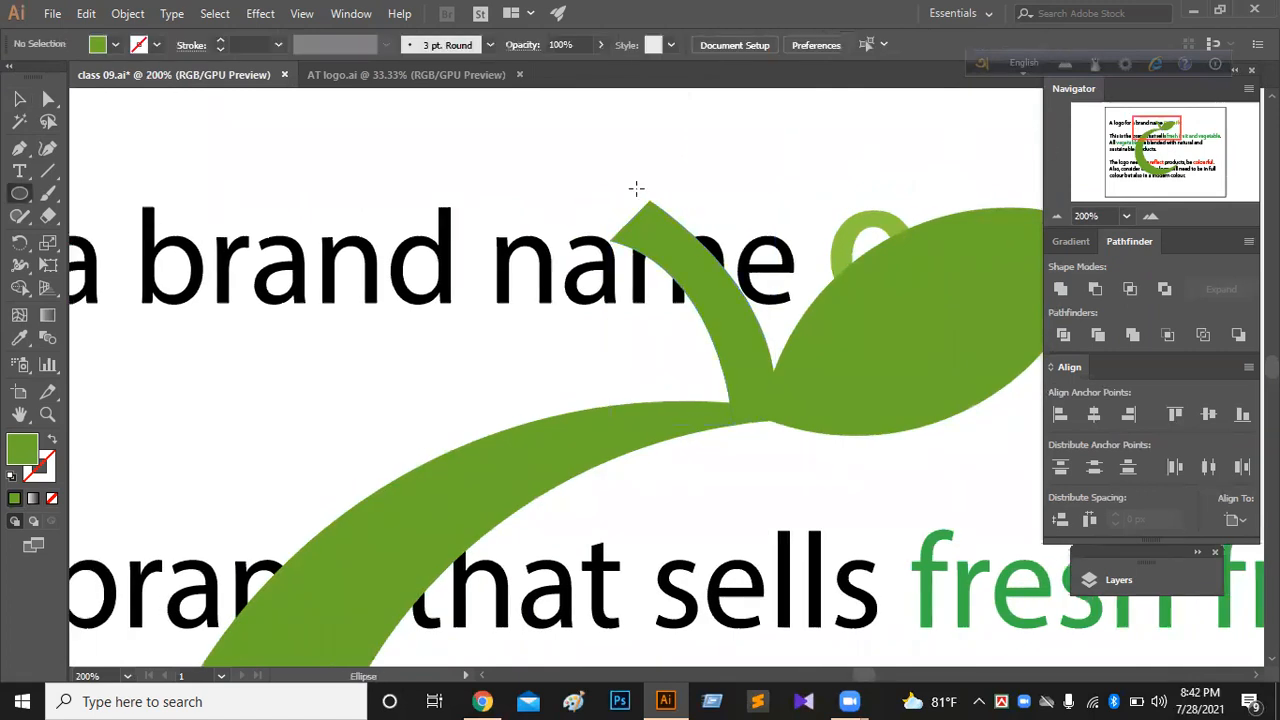
{"action": "left_click_drag", "start_coordinate": [588, 190], "coordinate": [651, 251]}
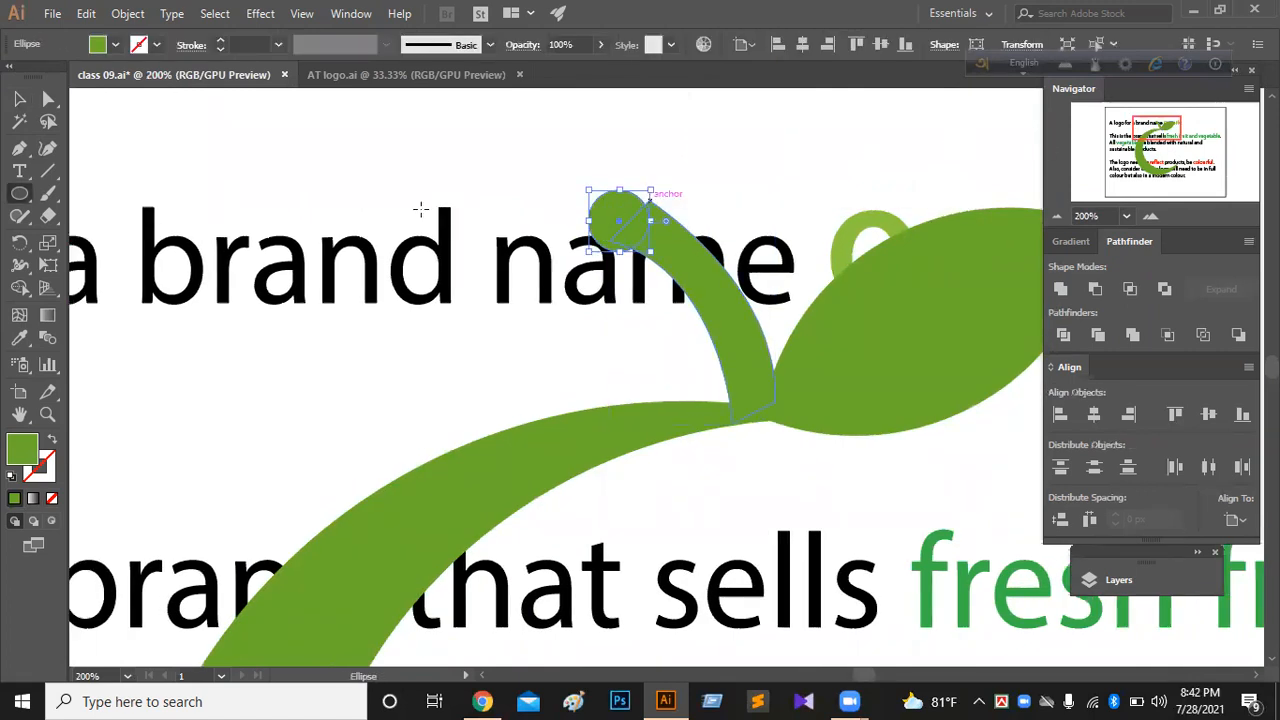
{"action": "key", "text": "v"}
{"action": "left_click", "coordinate": [484, 221]}
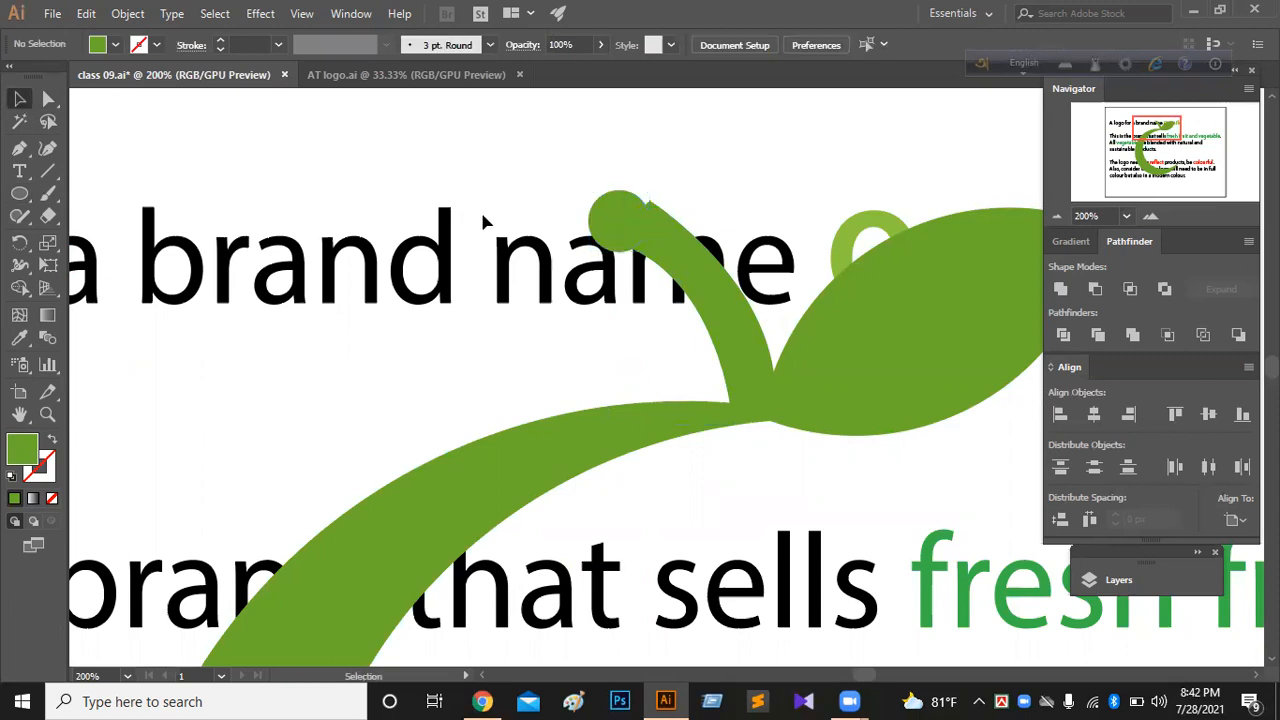
Step: Resize and nudge the small circle so its edge blends smoothly with the stem's upper end
{"action": "left_click_drag", "start_coordinate": [615, 227], "coordinate": [661, 189]}
{"action": "left_click", "coordinate": [699, 179]}
{"action": "left_click", "coordinate": [628, 217]}
{"action": "key", "text": "Down"}
{"action": "key", "text": "Down"}
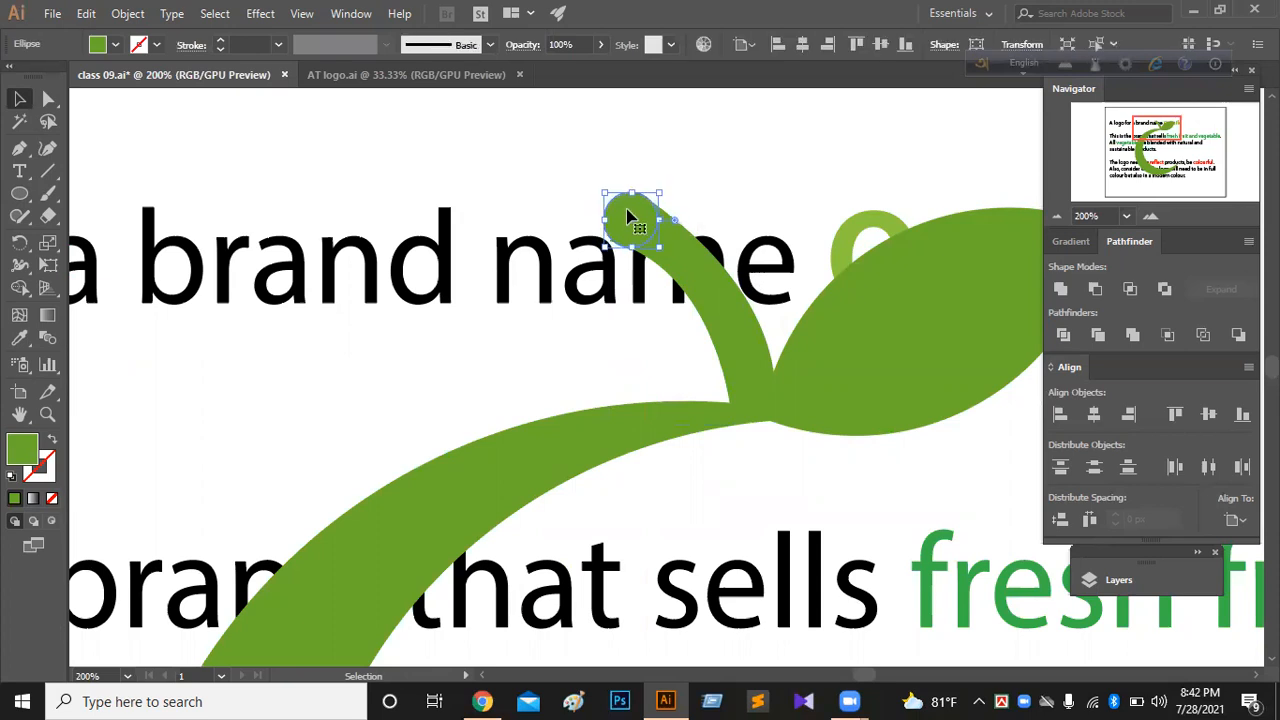
{"action": "left_click", "coordinate": [713, 221]}
{"action": "left_click", "coordinate": [608, 242]}
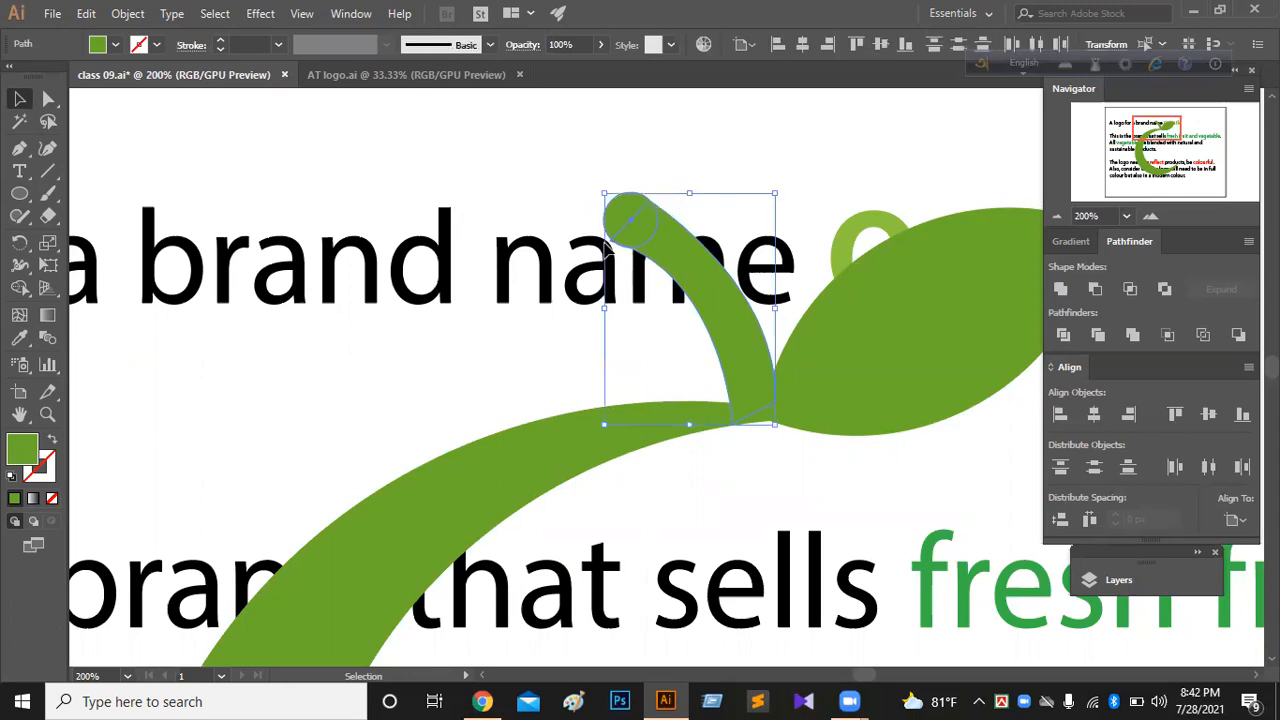
{"action": "left_click", "coordinate": [540, 278]}
{"action": "left_click", "coordinate": [623, 237]}
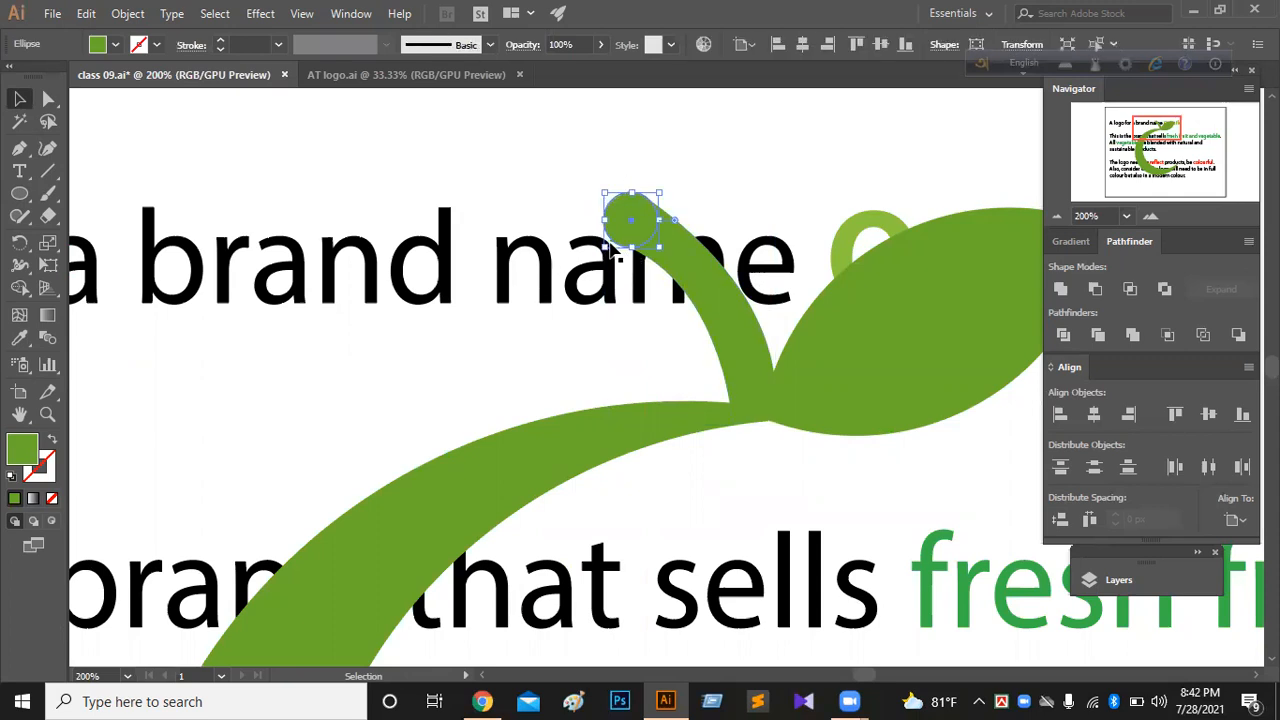
{"action": "left_click_drag", "start_coordinate": [606, 247], "coordinate": [601, 254]}
{"action": "left_click", "coordinate": [735, 187]}
Step: Unite the small circle and the stem into a single shape
{"action": "left_click_drag", "start_coordinate": [690, 188], "coordinate": [586, 274]}
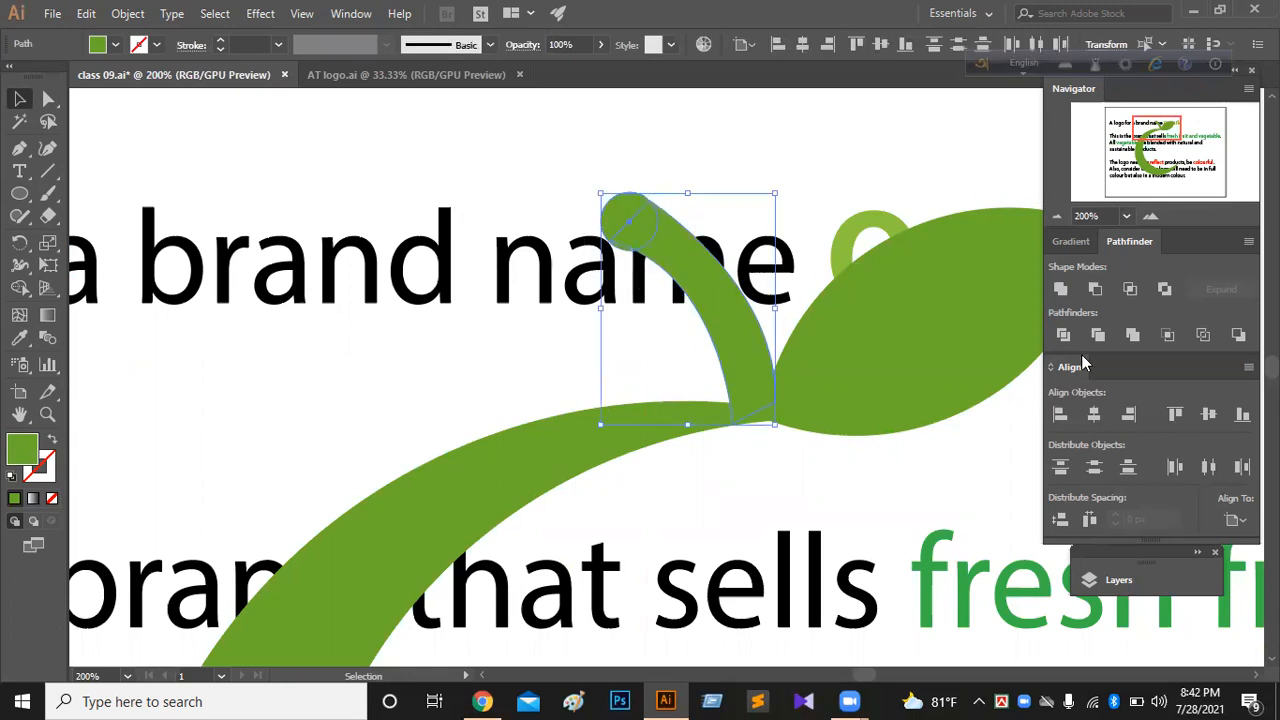
{"action": "left_click", "coordinate": [1060, 289]}
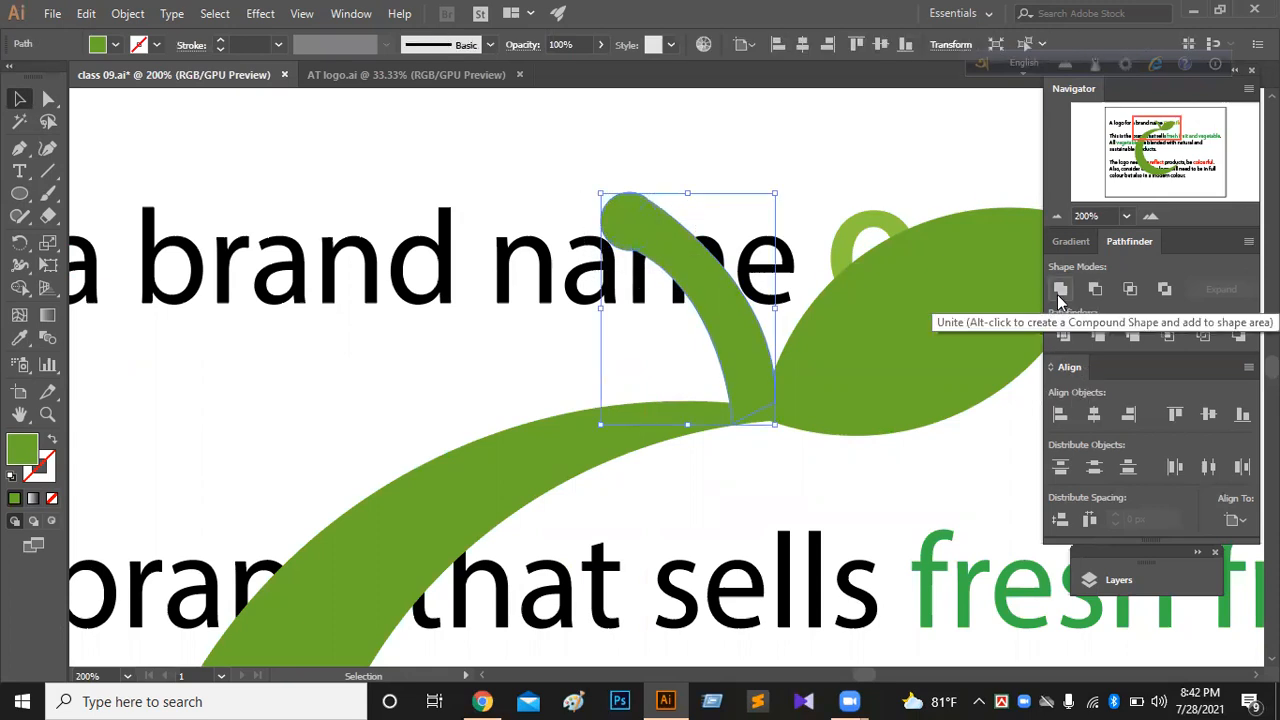
{"action": "left_click", "coordinate": [686, 121]}
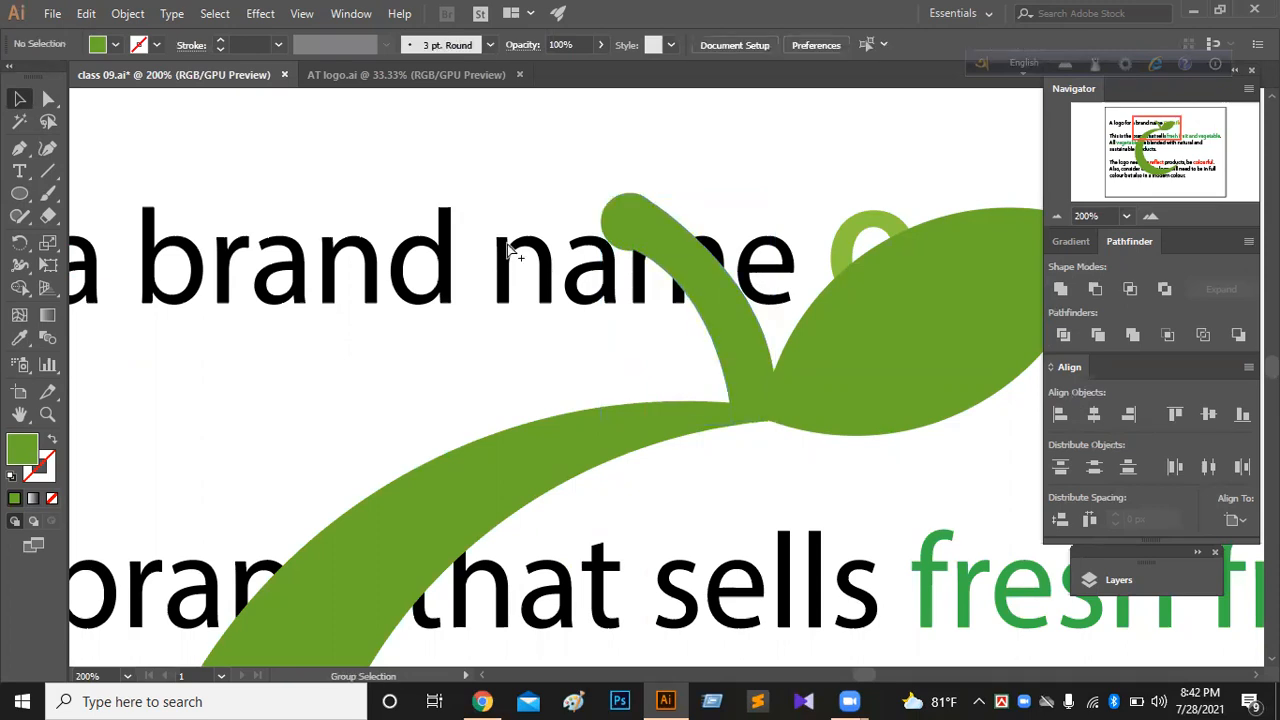
Step: Lower the opacity of the brief text behind the logo to 36%
{"action": "left_click", "coordinate": [507, 247]}
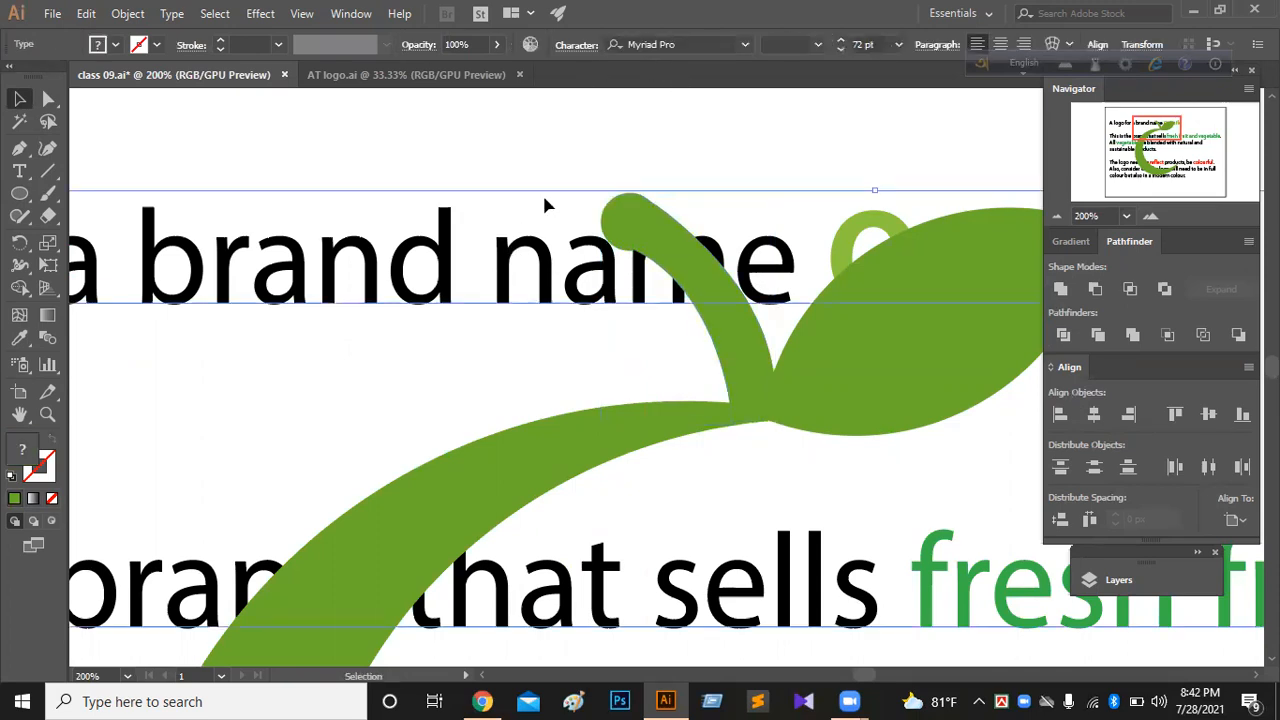
{"action": "left_click", "coordinate": [508, 164]}
{"action": "left_click", "coordinate": [517, 277]}
{"action": "left_click", "coordinate": [499, 47]}
{"action": "left_click_drag", "start_coordinate": [494, 71], "coordinate": [448, 72]}
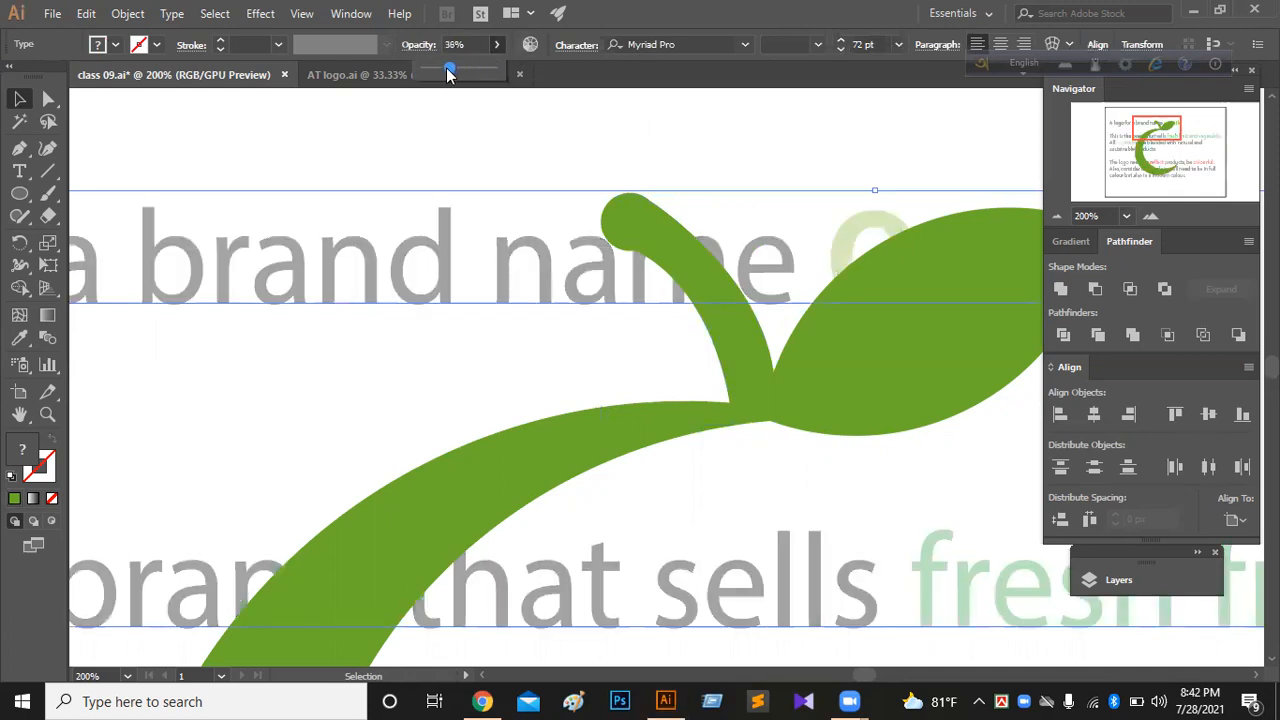
{"action": "left_click", "coordinate": [427, 184]}
{"action": "left_click", "coordinate": [437, 249]}
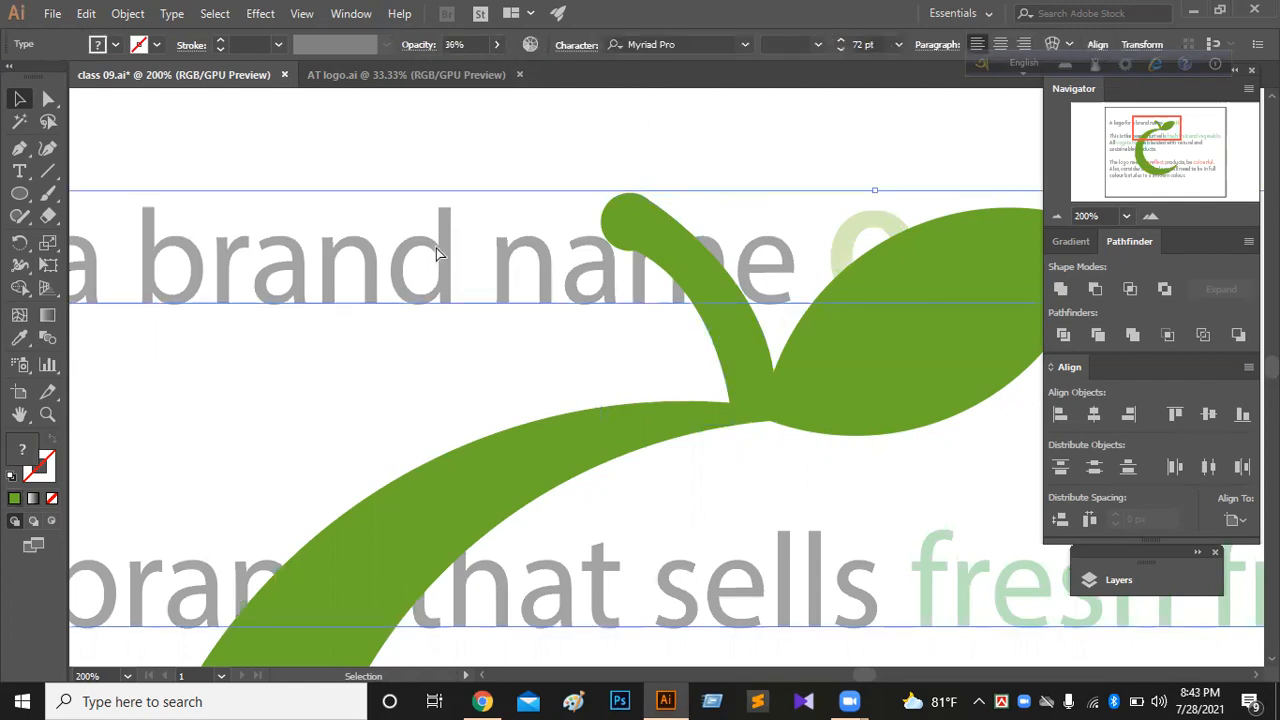
{"action": "left_click", "coordinate": [437, 253]}
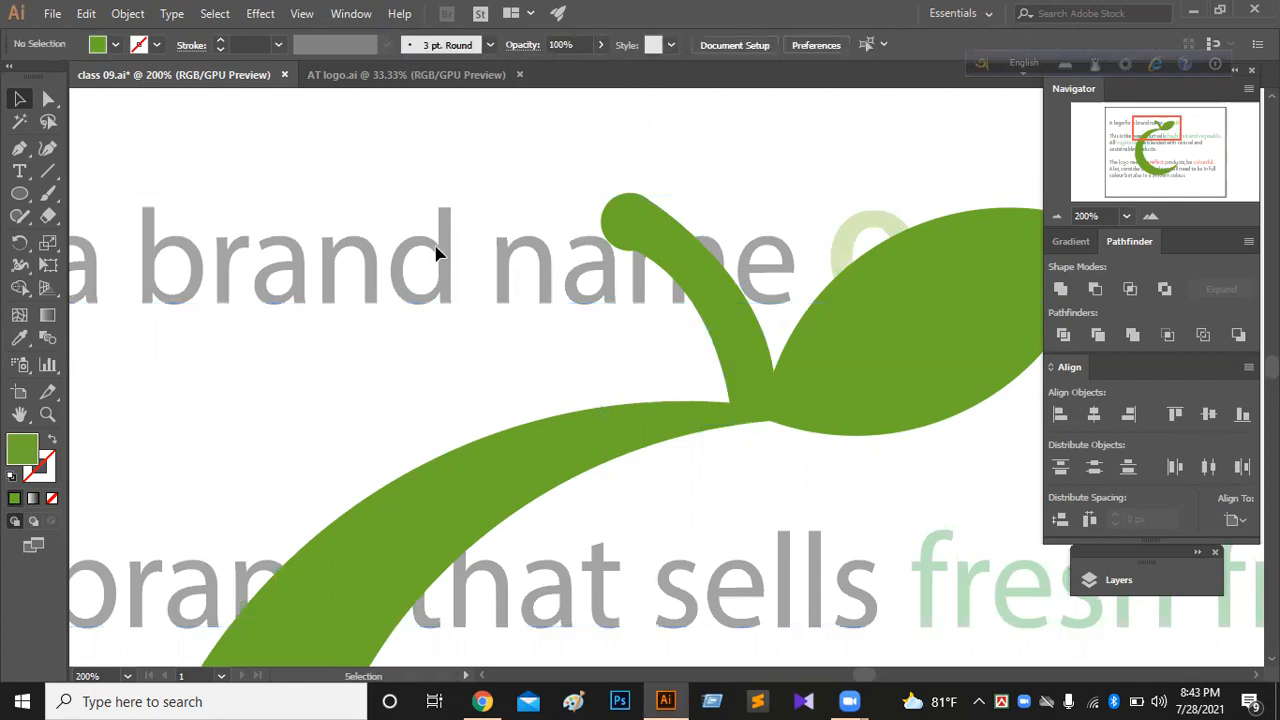
Step: Draw a large circle inside the crescent and shift it right to leave an even gap along the inner curve
{"action": "left_click", "coordinate": [1057, 212]}
{"action": "left_click", "coordinate": [1057, 212]}
{"action": "left_click", "coordinate": [1057, 212]}
{"action": "left_click_drag", "start_coordinate": [1158, 158], "coordinate": [1160, 153]}
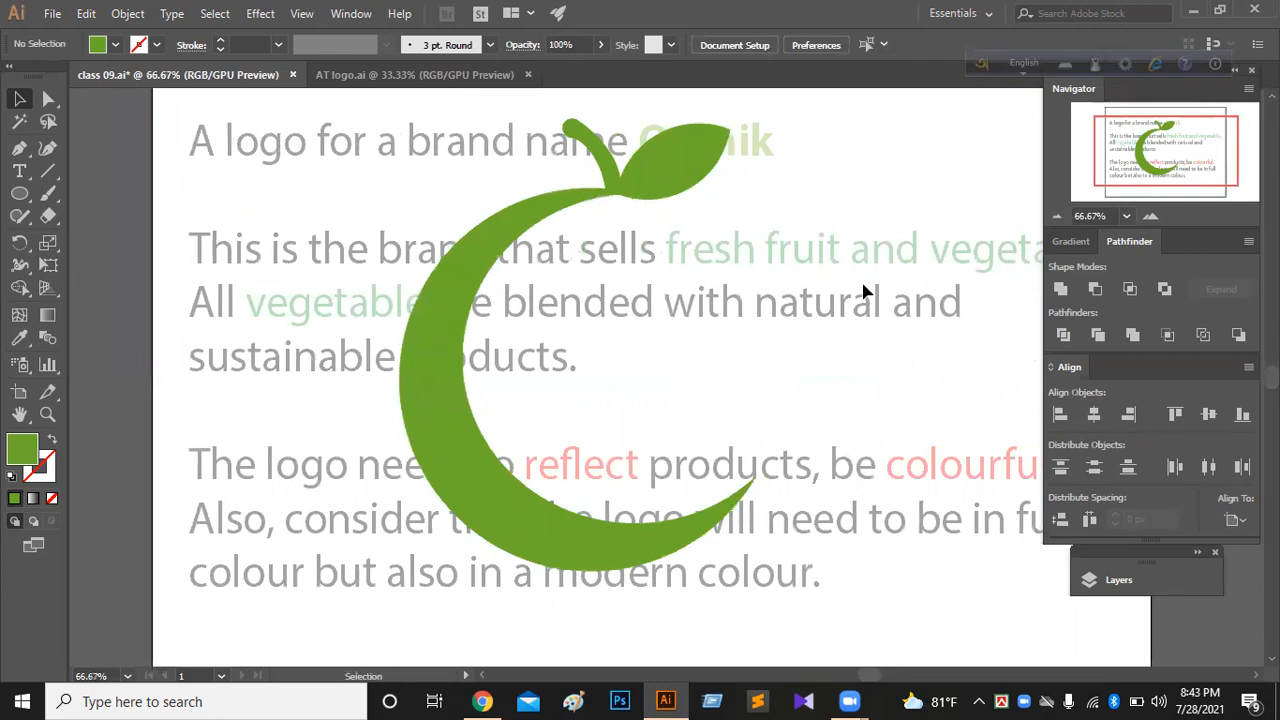
{"action": "key", "text": "l"}
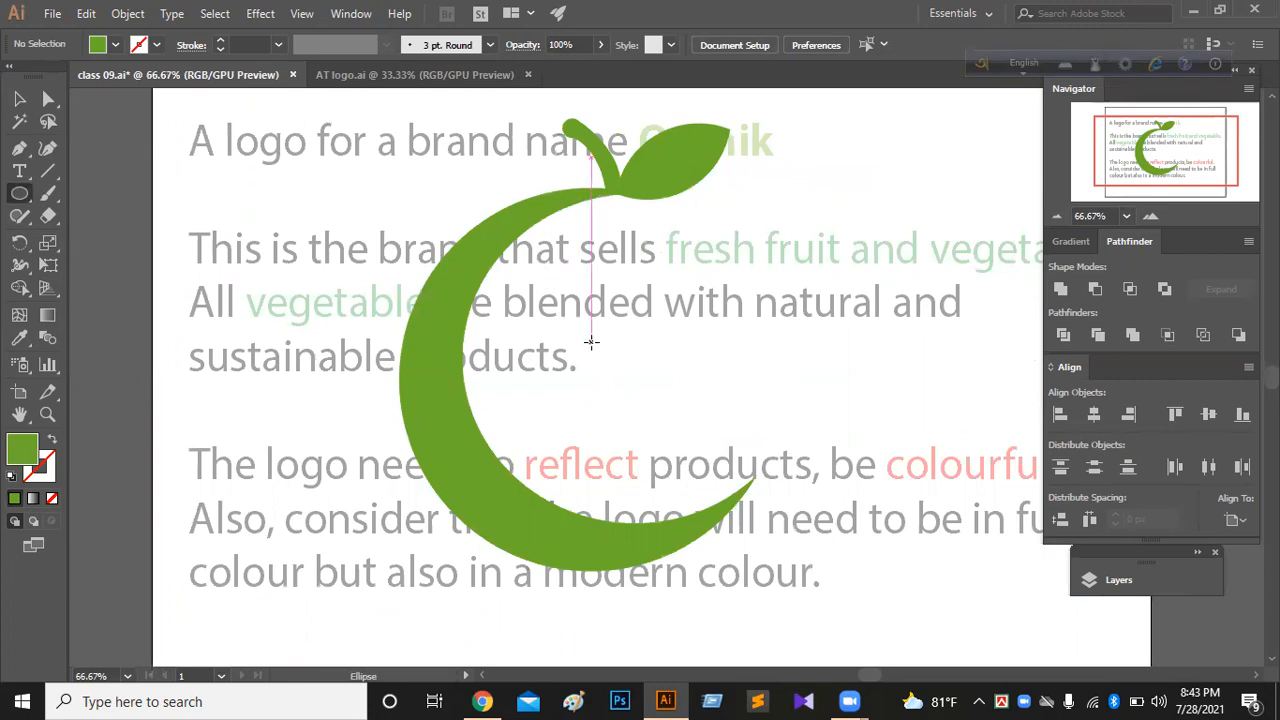
{"action": "left_click_drag", "start_coordinate": [593, 365], "coordinate": [720, 488]}
{"action": "key", "text": "v"}
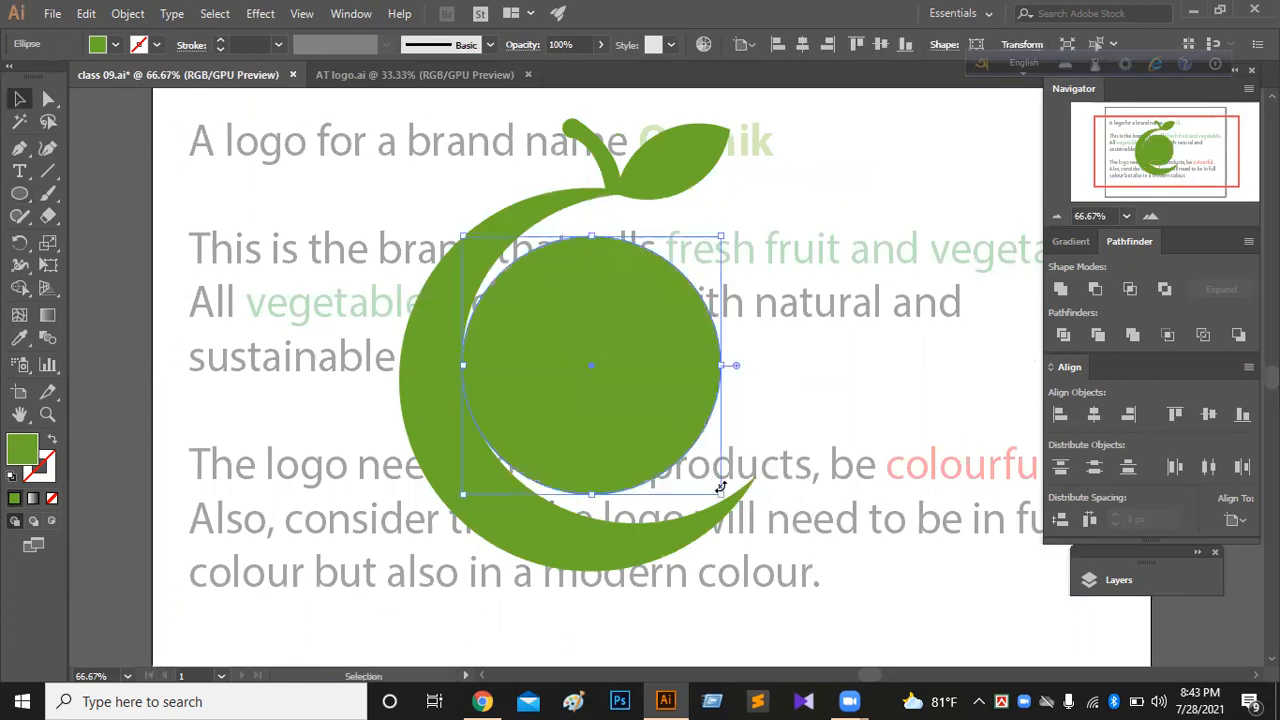
{"action": "left_click_drag", "start_coordinate": [651, 434], "coordinate": [675, 433]}
{"action": "left_click", "coordinate": [818, 440]}
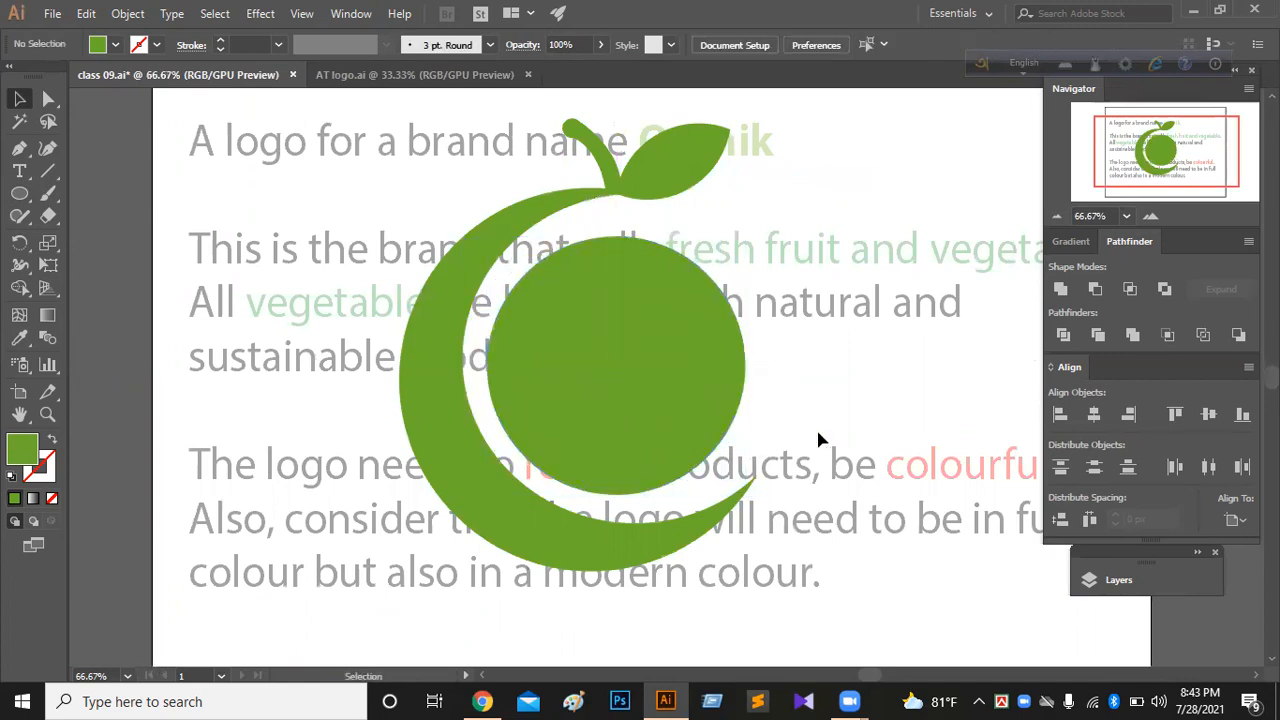
Step: Fill the large inner circle with orange
{"action": "left_click", "coordinate": [628, 318]}
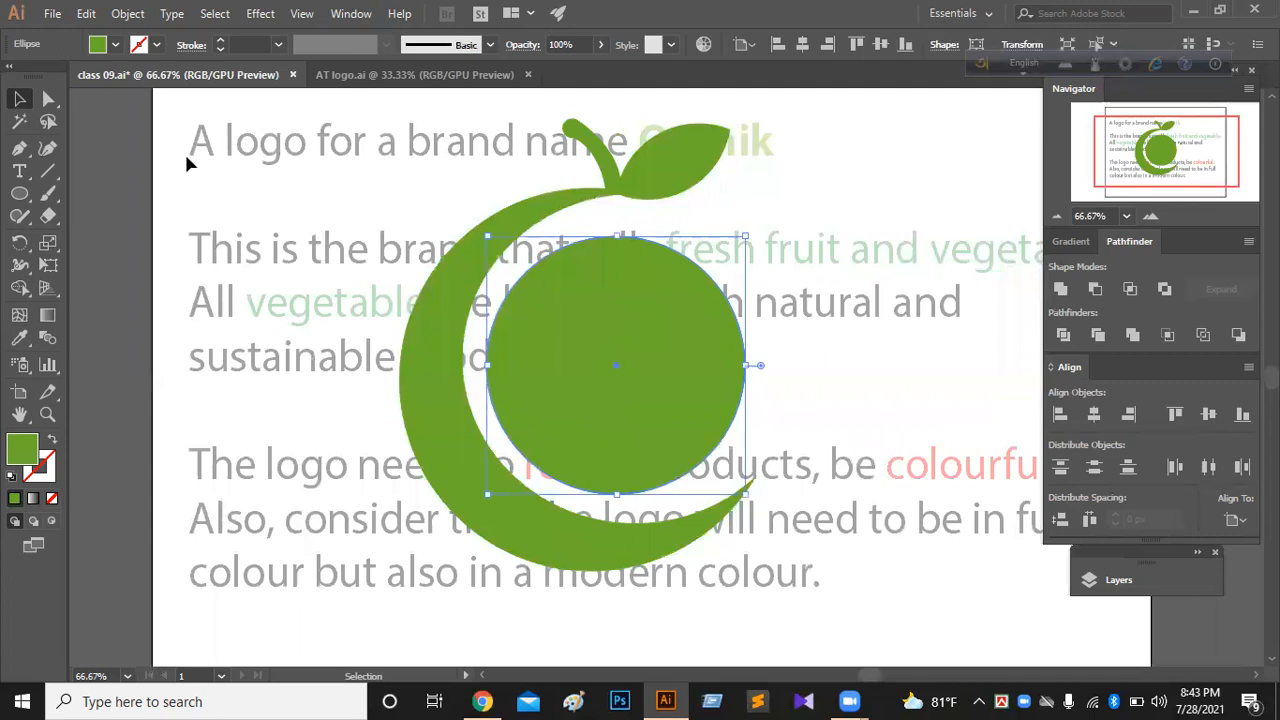
{"action": "left_click", "coordinate": [116, 46]}
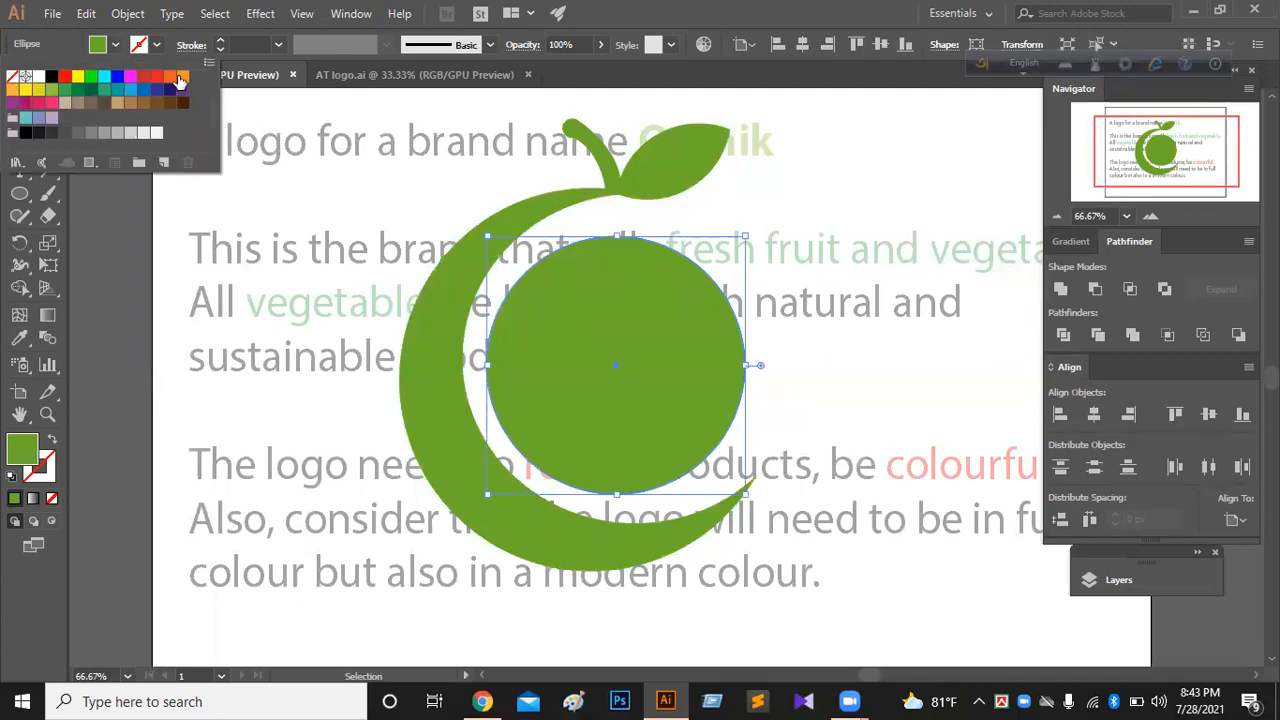
{"action": "left_click", "coordinate": [181, 78]}
{"action": "left_click", "coordinate": [780, 298]}
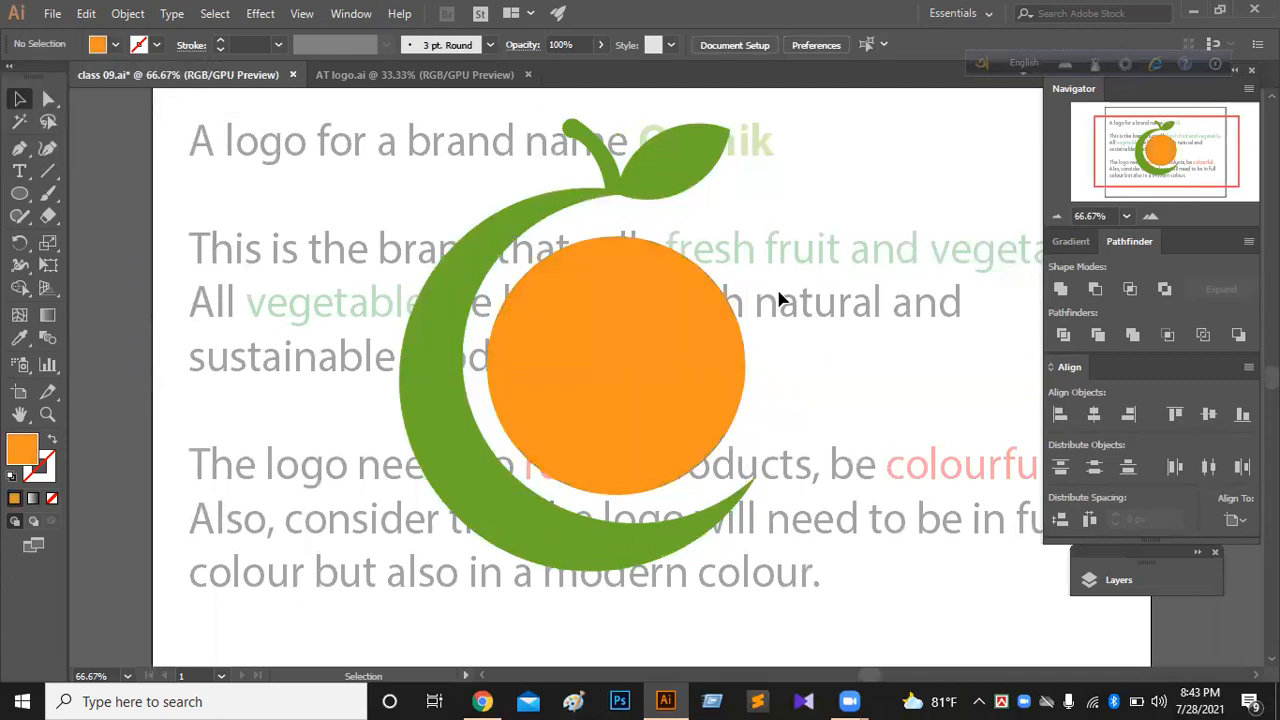
Step: Scale the whole fruit mark down proportionally and move it slightly up and to the right on the artboard
{"action": "left_click", "coordinate": [1058, 216]}
{"action": "left_click", "coordinate": [1058, 216]}
{"action": "left_click", "coordinate": [1058, 216]}
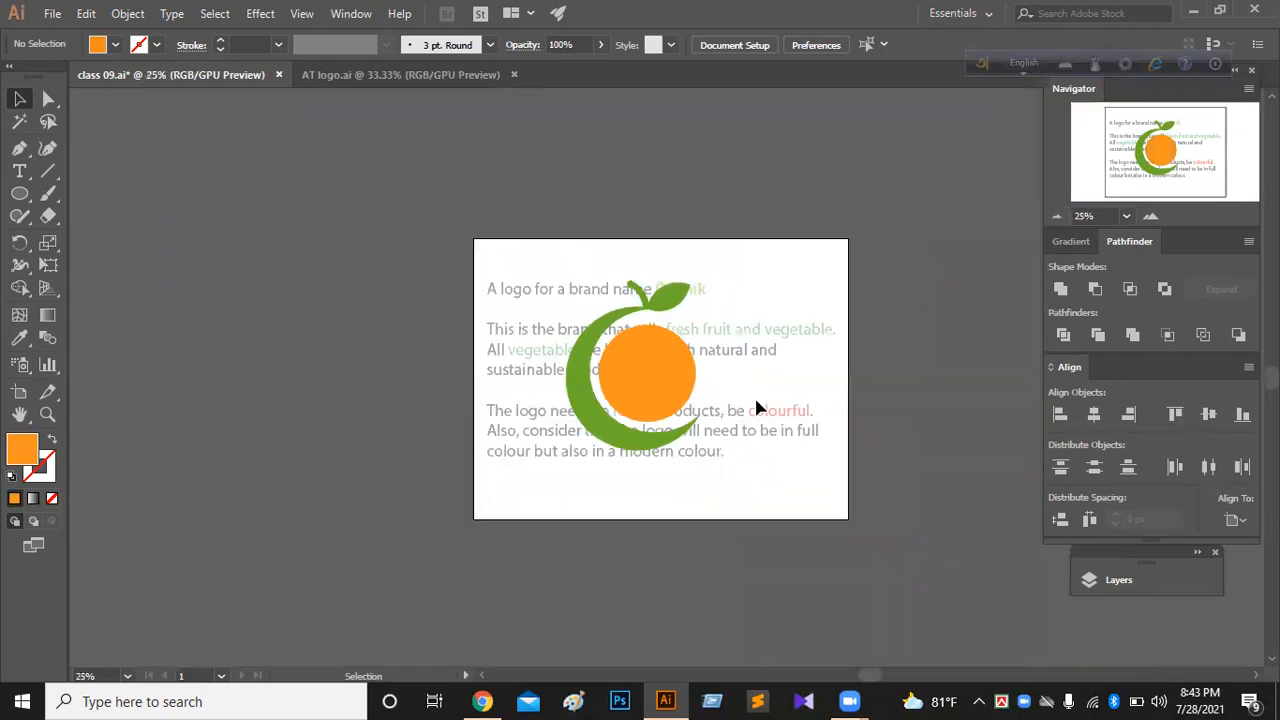
{"action": "left_click_drag", "start_coordinate": [613, 377], "coordinate": [665, 377]}
{"action": "left_click", "coordinate": [1152, 216]}
{"action": "left_click", "coordinate": [1152, 216]}
{"action": "left_click", "coordinate": [1152, 216]}
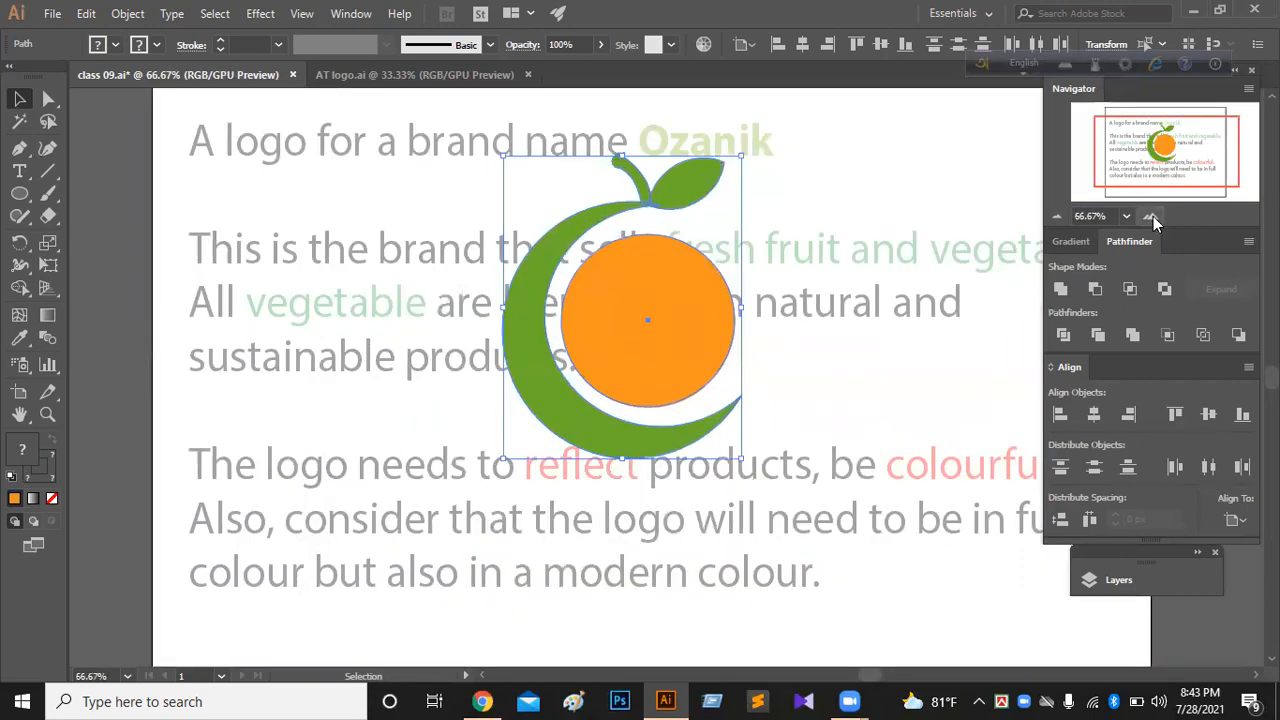
{"action": "left_click", "coordinate": [785, 355]}
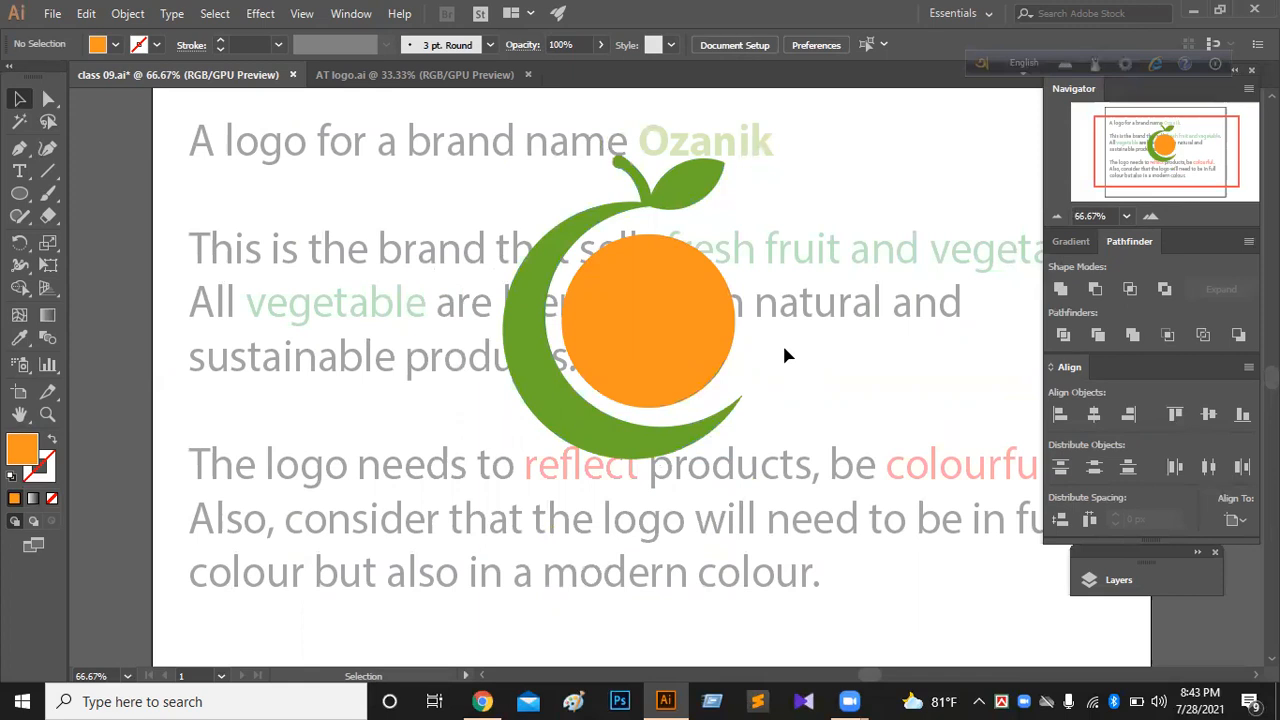
{"action": "left_click", "coordinate": [730, 353]}
{"action": "left_click", "coordinate": [792, 405]}
Step: Add the text "Ozanik" in black Myriad Pro, enlarge it to about 218 pt and place it just below the crescent
{"action": "key", "text": "t"}
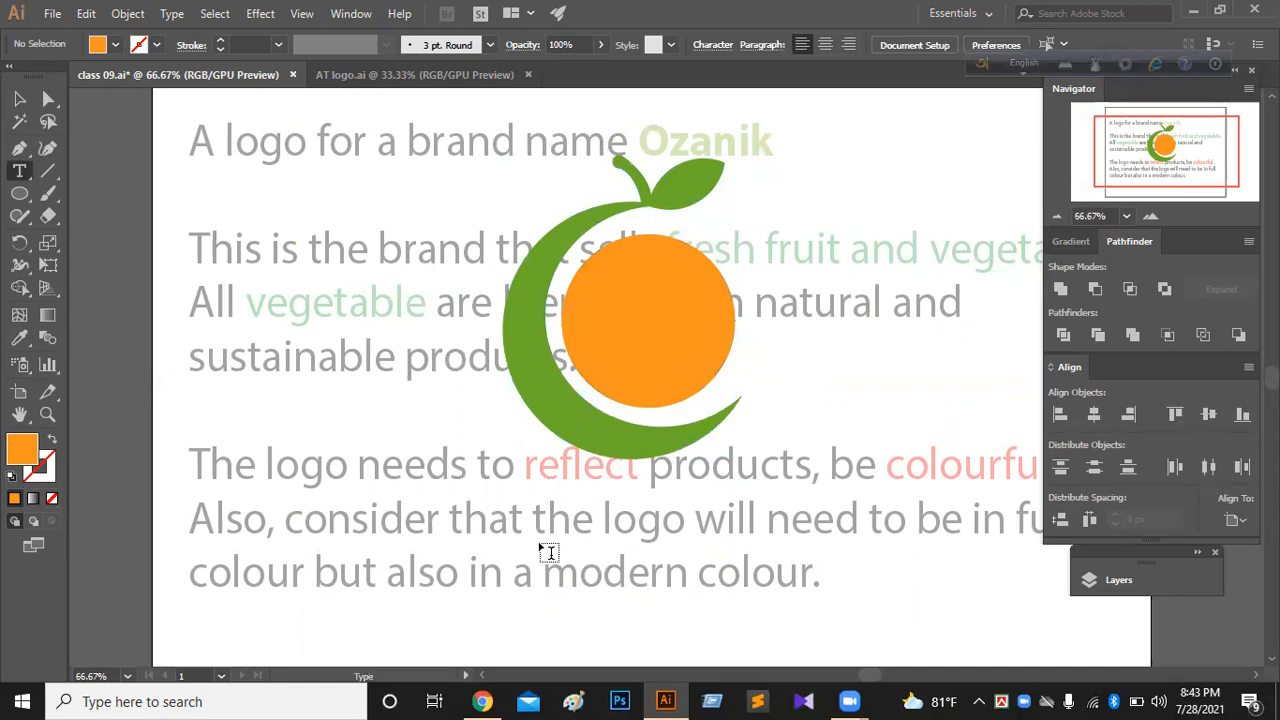
{"action": "left_click", "coordinate": [545, 549]}
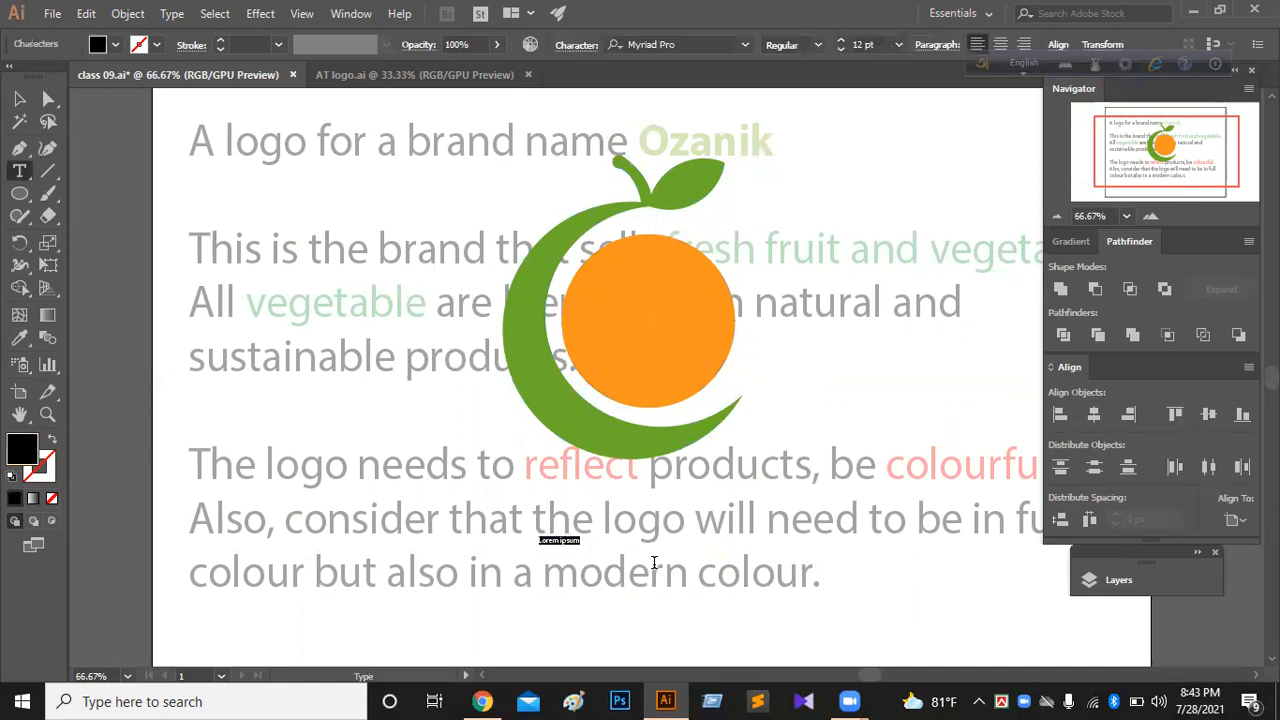
{"action": "type", "text": "o"}
{"action": "left_click", "coordinate": [19, 98]}
{"action": "left_click_drag", "start_coordinate": [563, 548], "coordinate": [690, 594]}
{"action": "left_click_drag", "start_coordinate": [612, 568], "coordinate": [691, 542]}
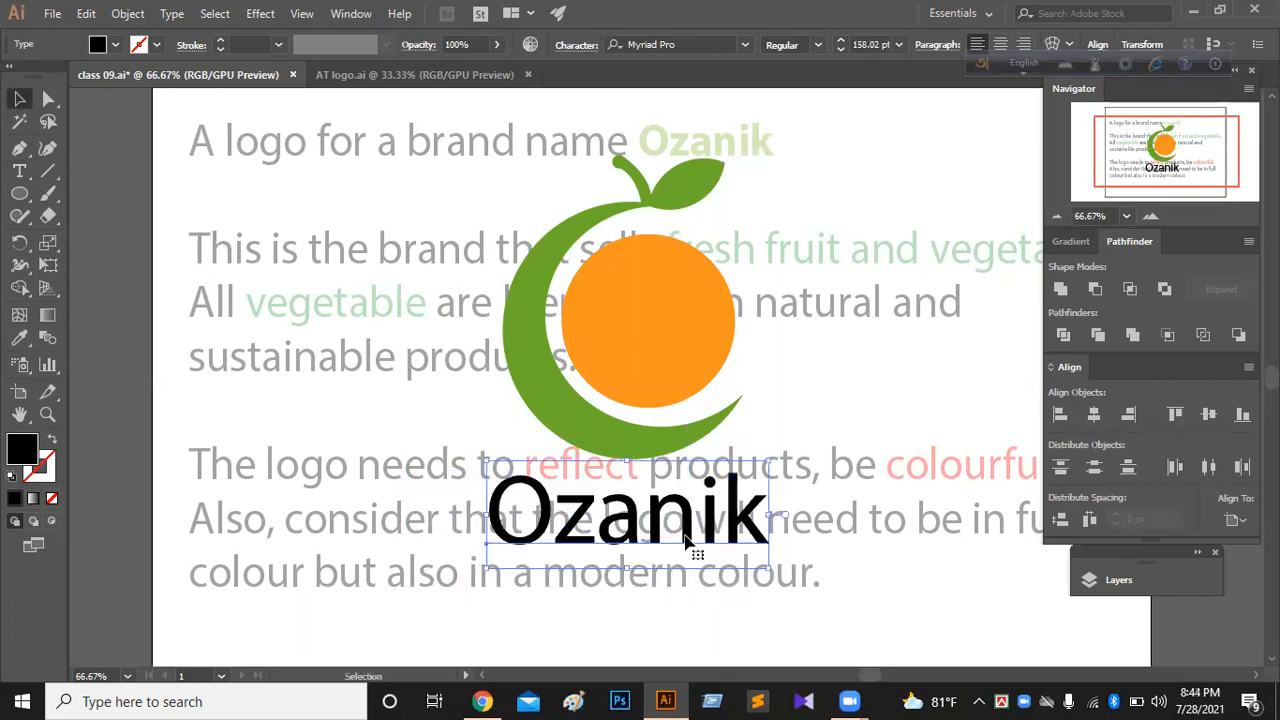
{"action": "left_click_drag", "start_coordinate": [768, 570], "coordinate": [824, 590]}
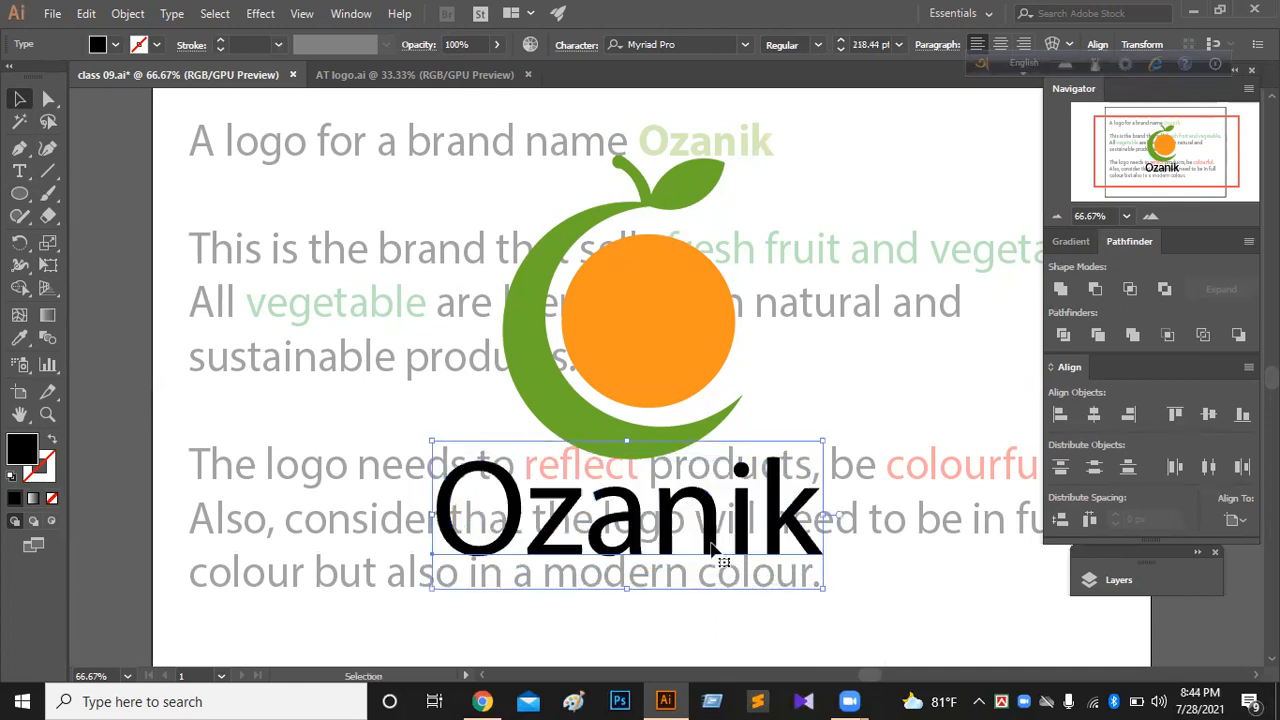
{"action": "mouse_move", "coordinate": [710, 546]}
{"action": "left_mouse_down"}
{"action": "mouse_move", "coordinate": [720, 512]}
{"action": "mouse_move", "coordinate": [738, 522]}
{"action": "mouse_move", "coordinate": [728, 533]}
{"action": "left_mouse_up"}
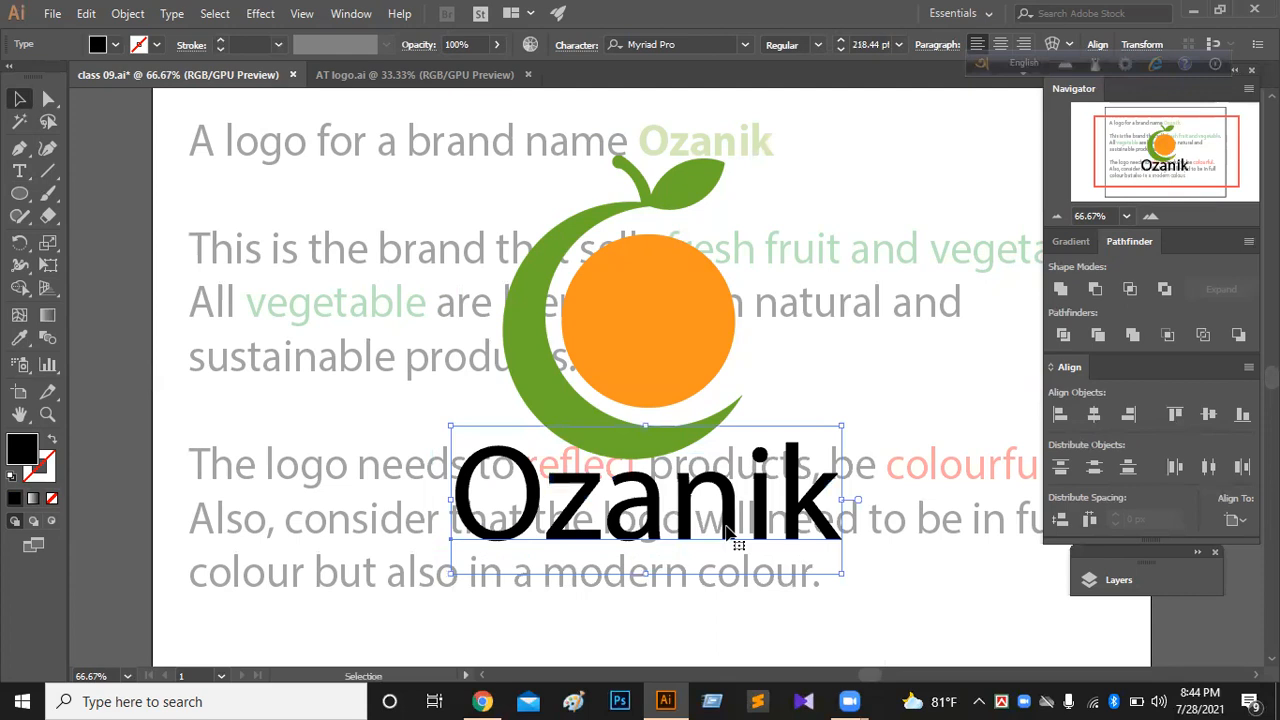
Step: Convert the Ozanik text to outlines and ungroup its letters
{"action": "key", "text": "ctrl+shift+a"}
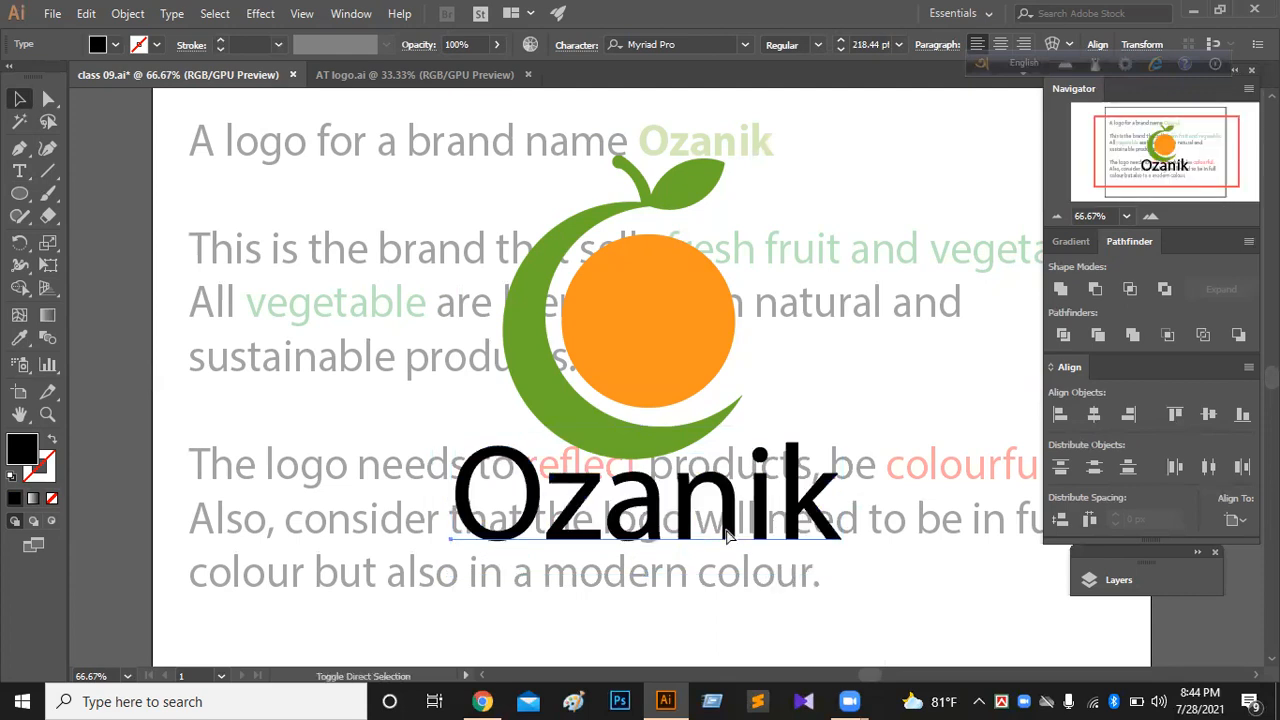
{"action": "left_click_drag", "start_coordinate": [727, 537], "coordinate": [882, 473]}
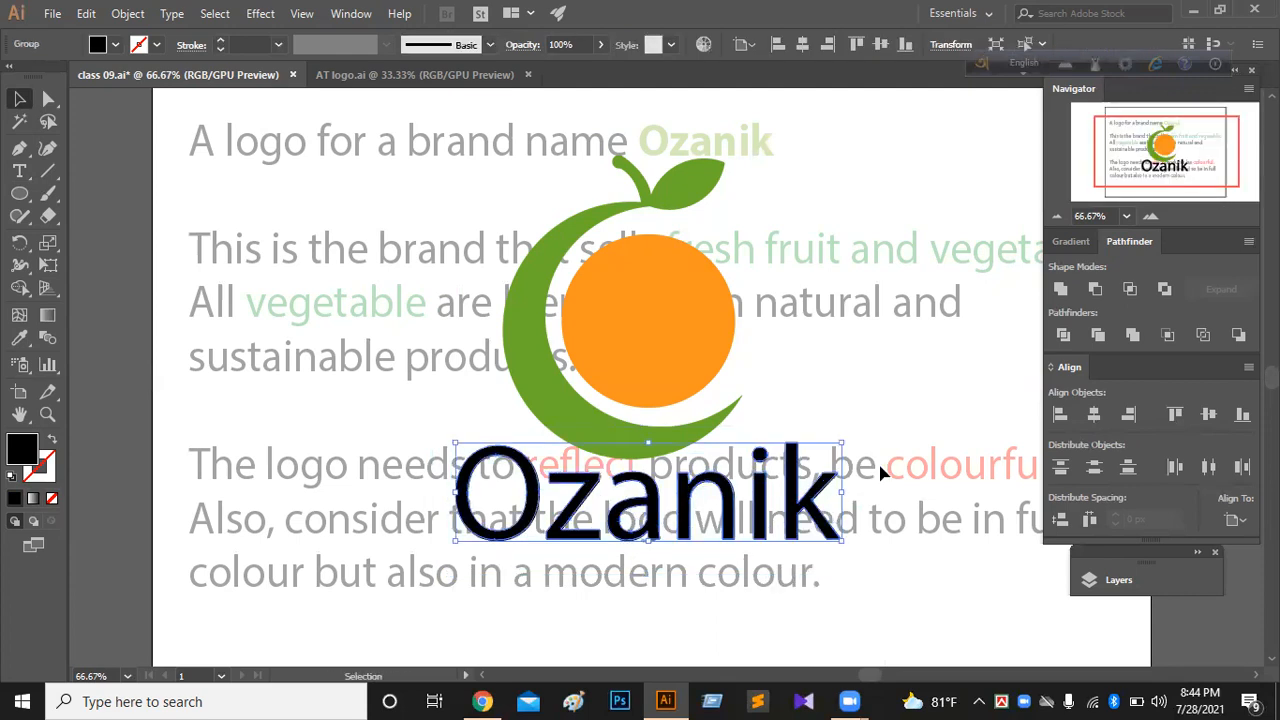
{"action": "key", "text": "ctrl+shift+a"}
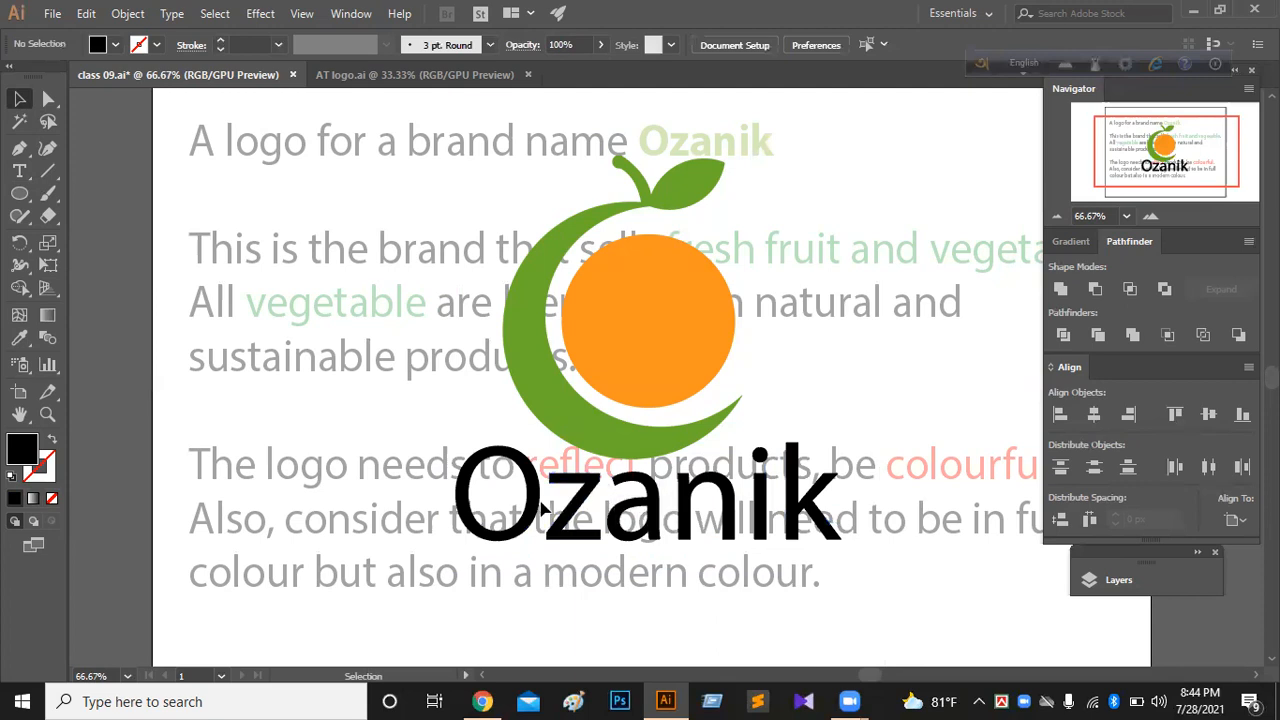
{"action": "left_click", "coordinate": [536, 514]}
{"action": "right_click", "coordinate": [530, 527]}
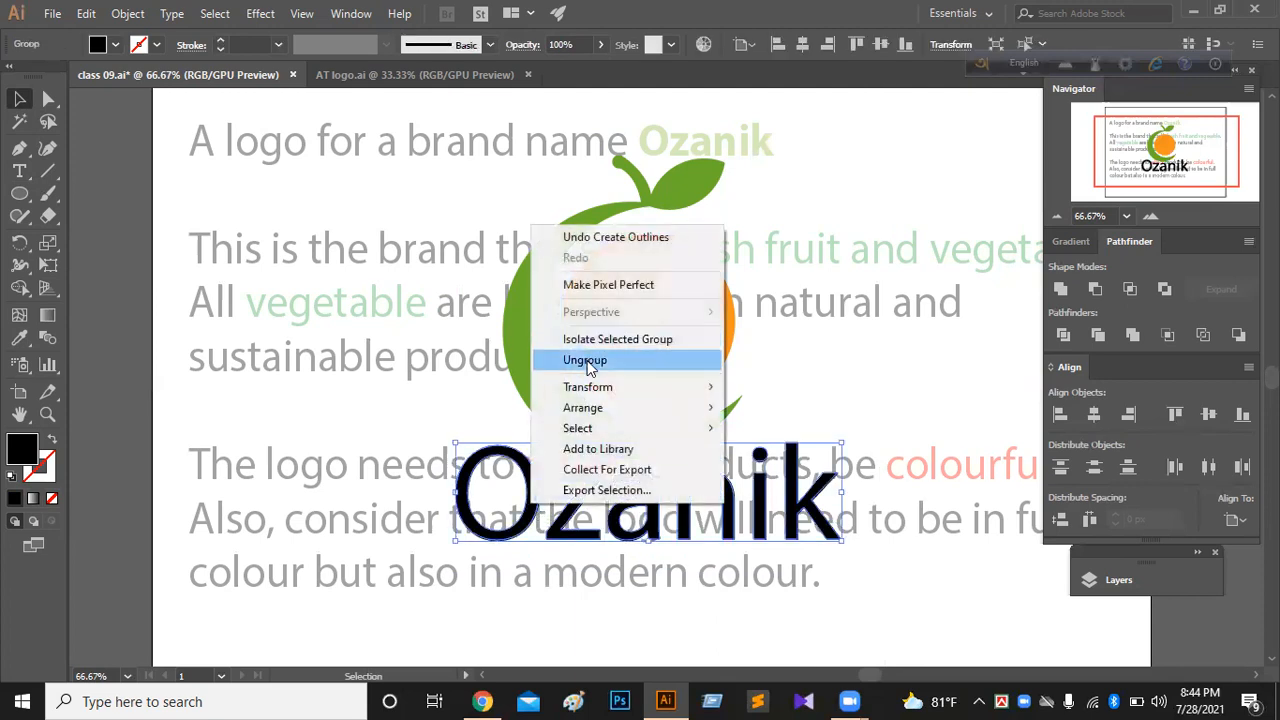
{"action": "left_click", "coordinate": [585, 360]}
{"action": "left_click", "coordinate": [400, 452]}
Step: Recolour the letter O of Ozanik with the orange sampled from the inner circle
{"action": "left_click", "coordinate": [490, 535]}
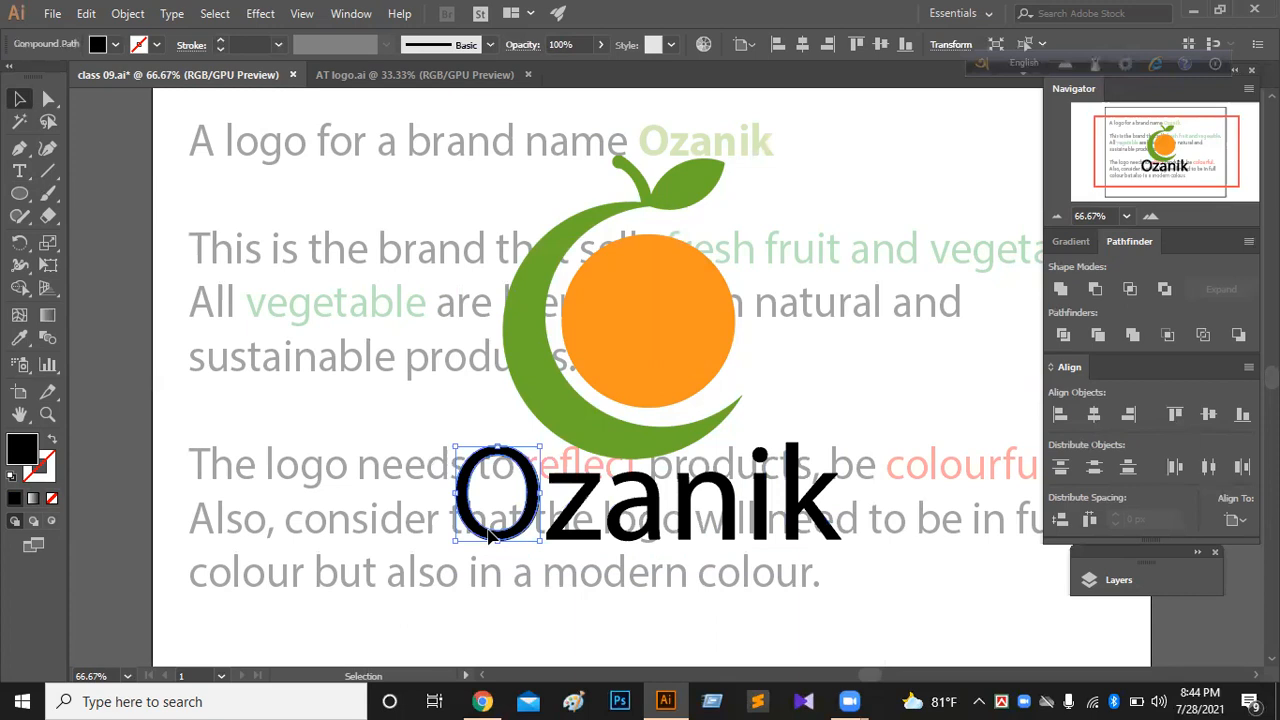
{"action": "key", "text": "i"}
{"action": "left_click", "coordinate": [647, 353]}
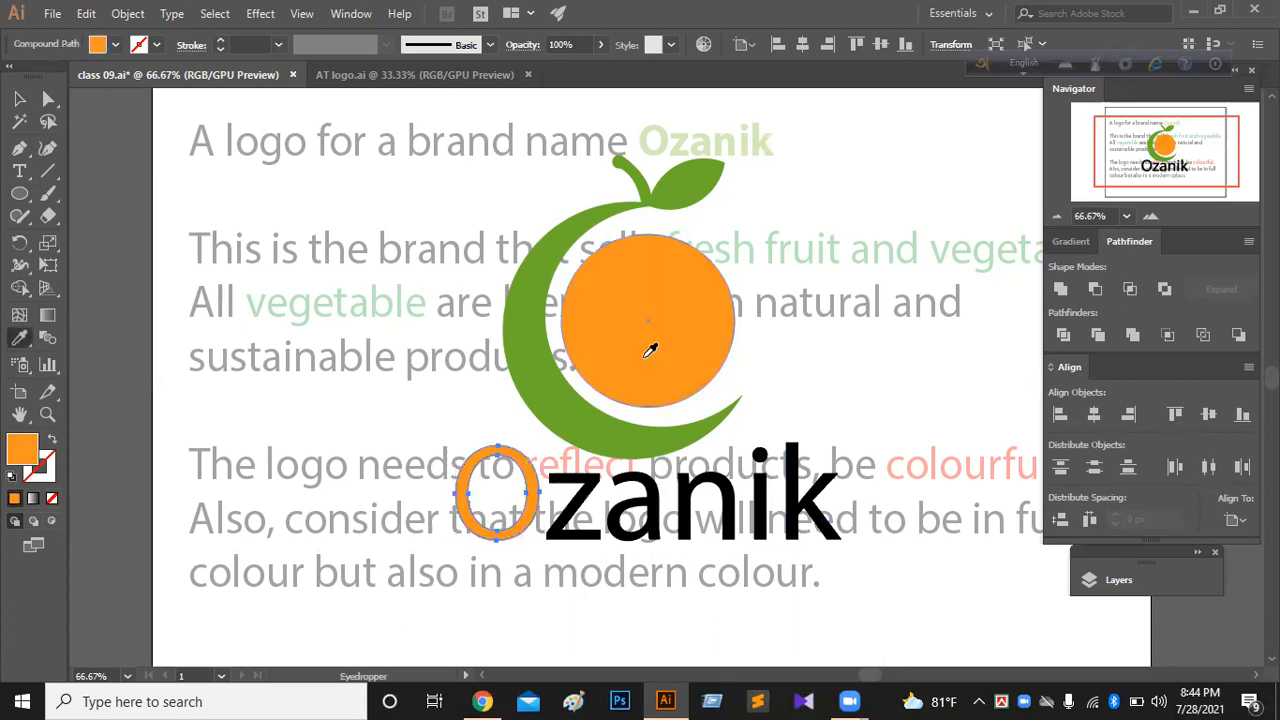
Step: Recolour the remaining letters "zanik" with the green sampled from the crescent
{"action": "key", "text": "v"}
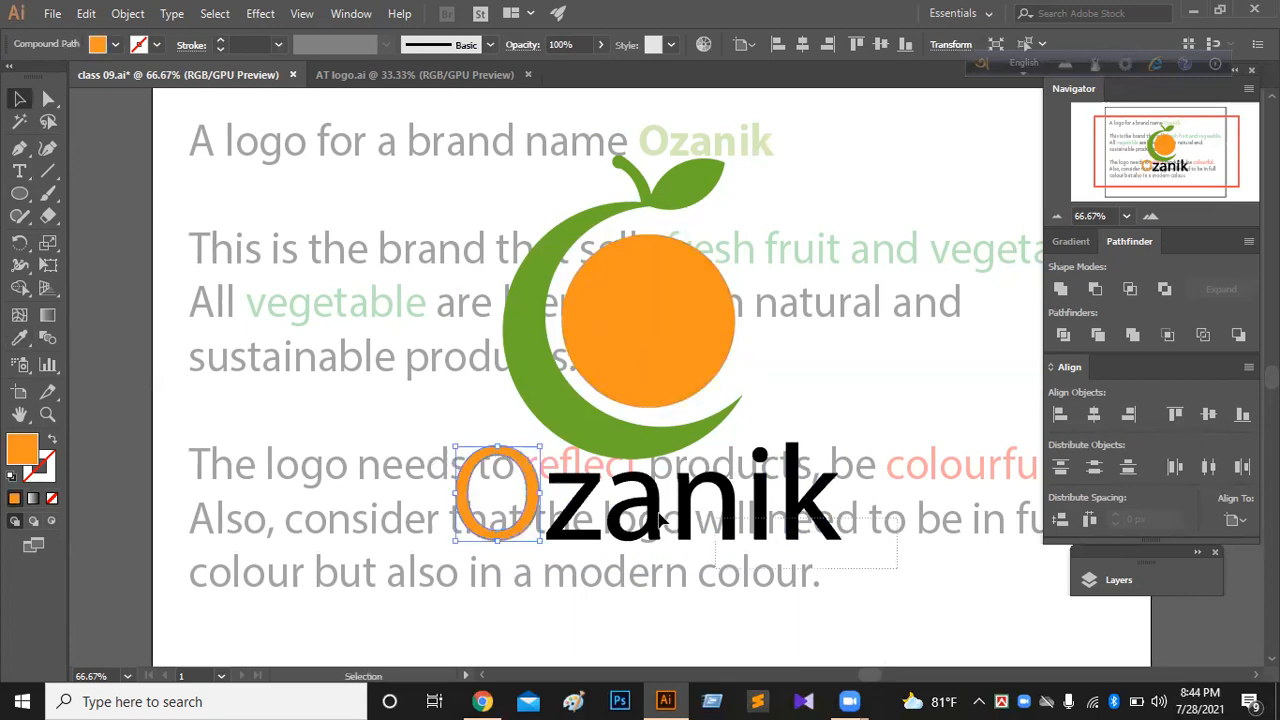
{"action": "left_click", "coordinate": [577, 491]}
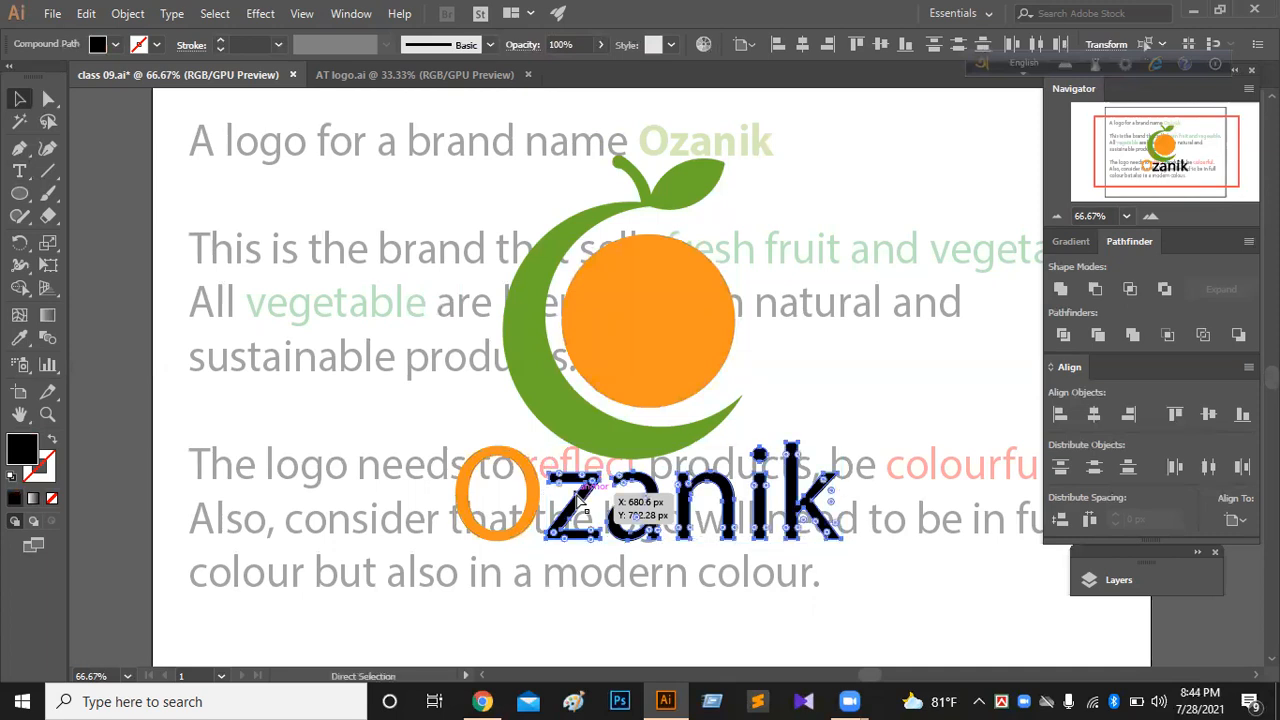
{"action": "key", "text": "i"}
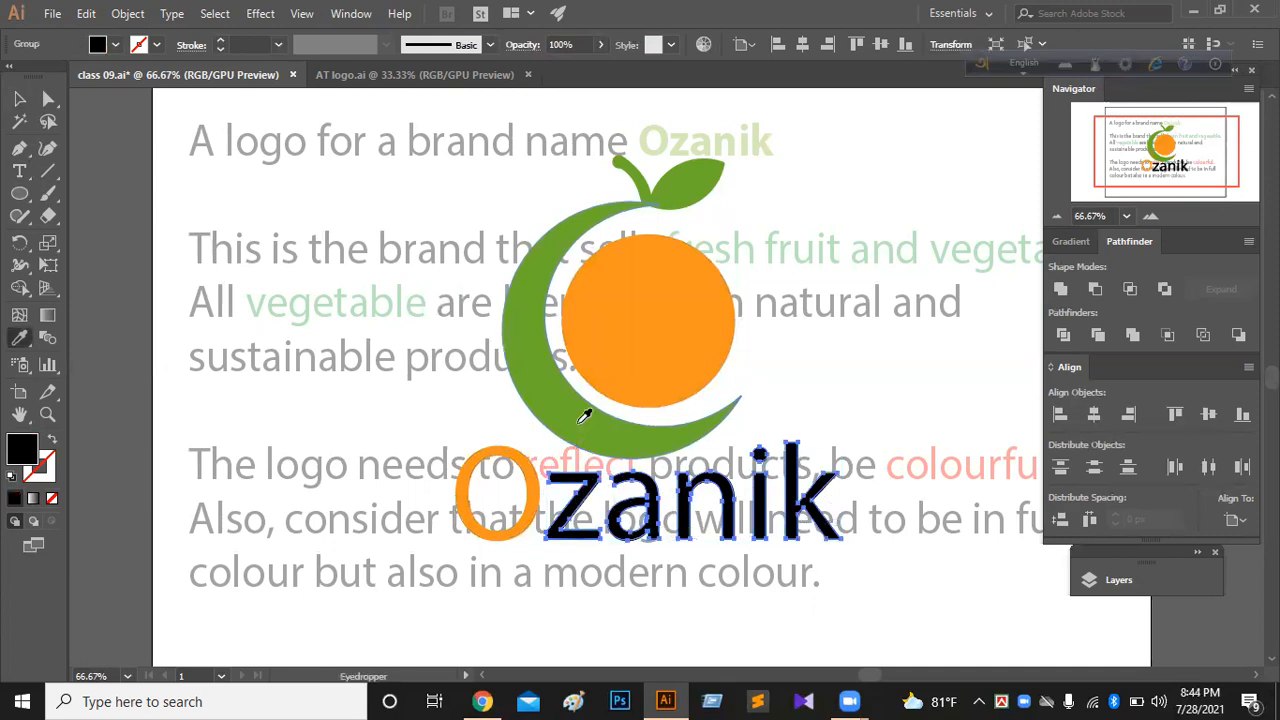
{"action": "left_click", "coordinate": [581, 417]}
{"action": "key", "text": "v"}
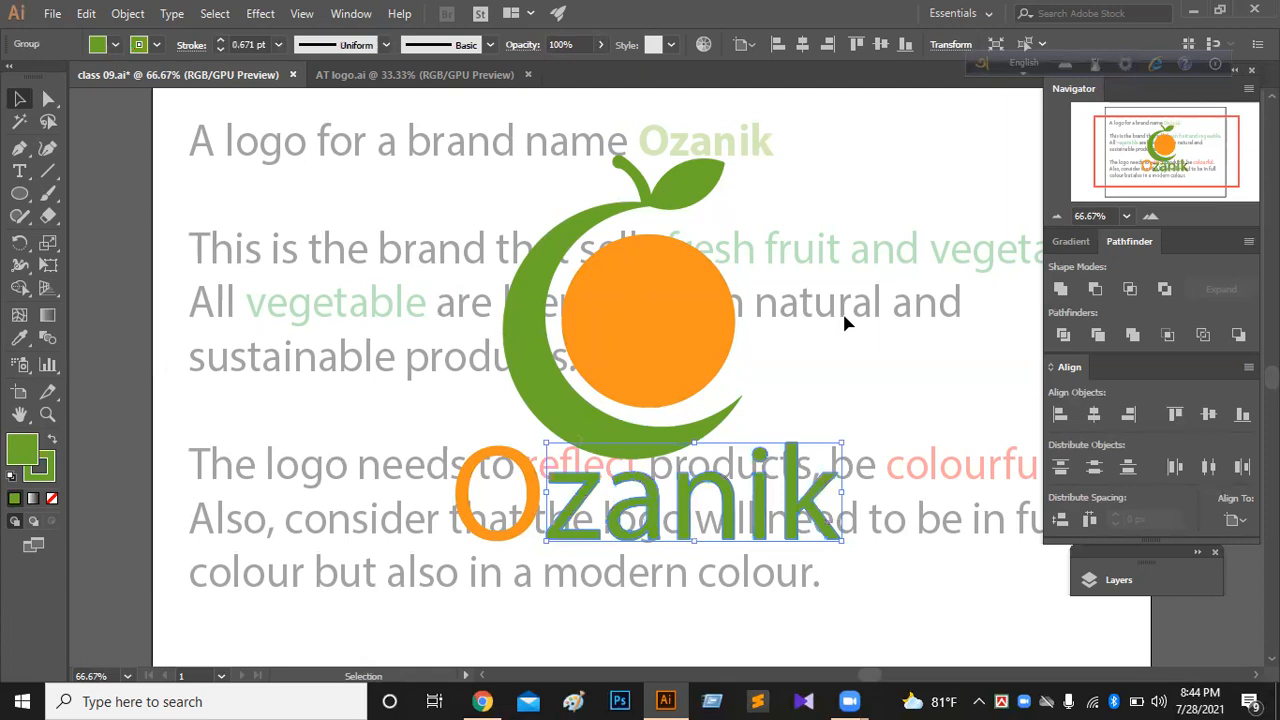
Step: Delete the faded design-brief text behind the logo
{"action": "left_click", "coordinate": [1056, 217]}
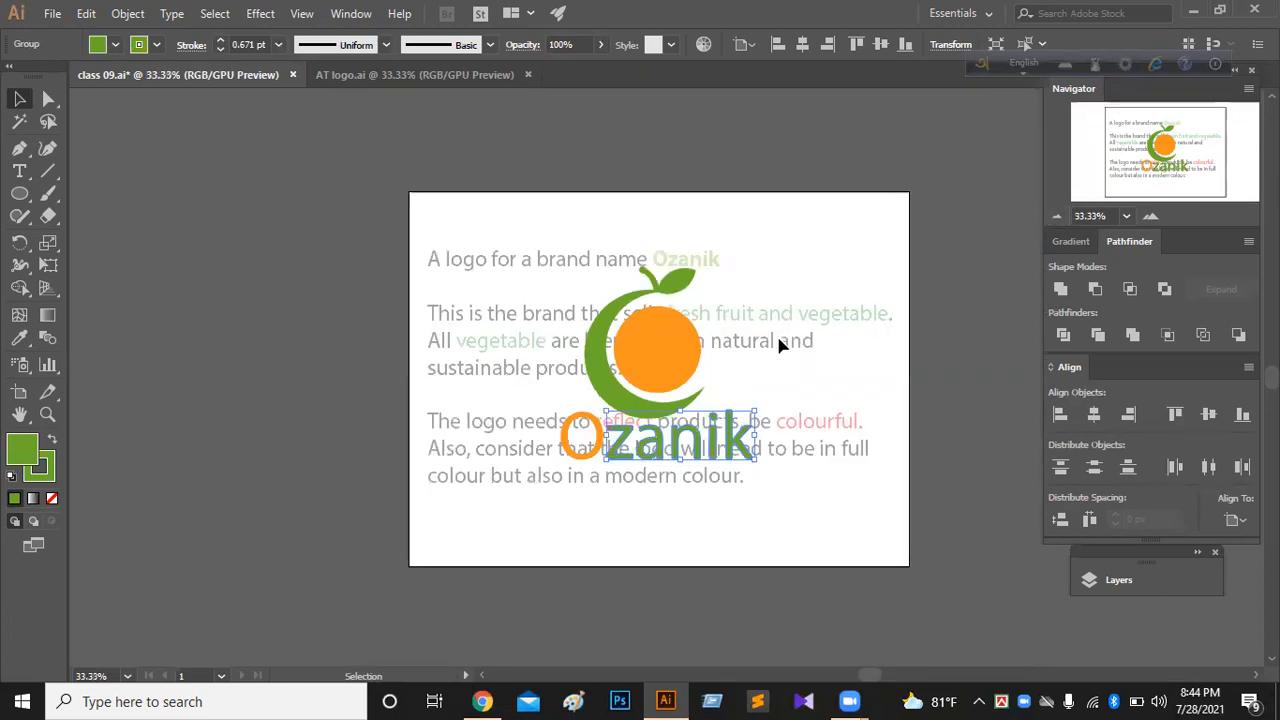
{"action": "left_click", "coordinate": [779, 339]}
{"action": "left_click", "coordinate": [465, 289]}
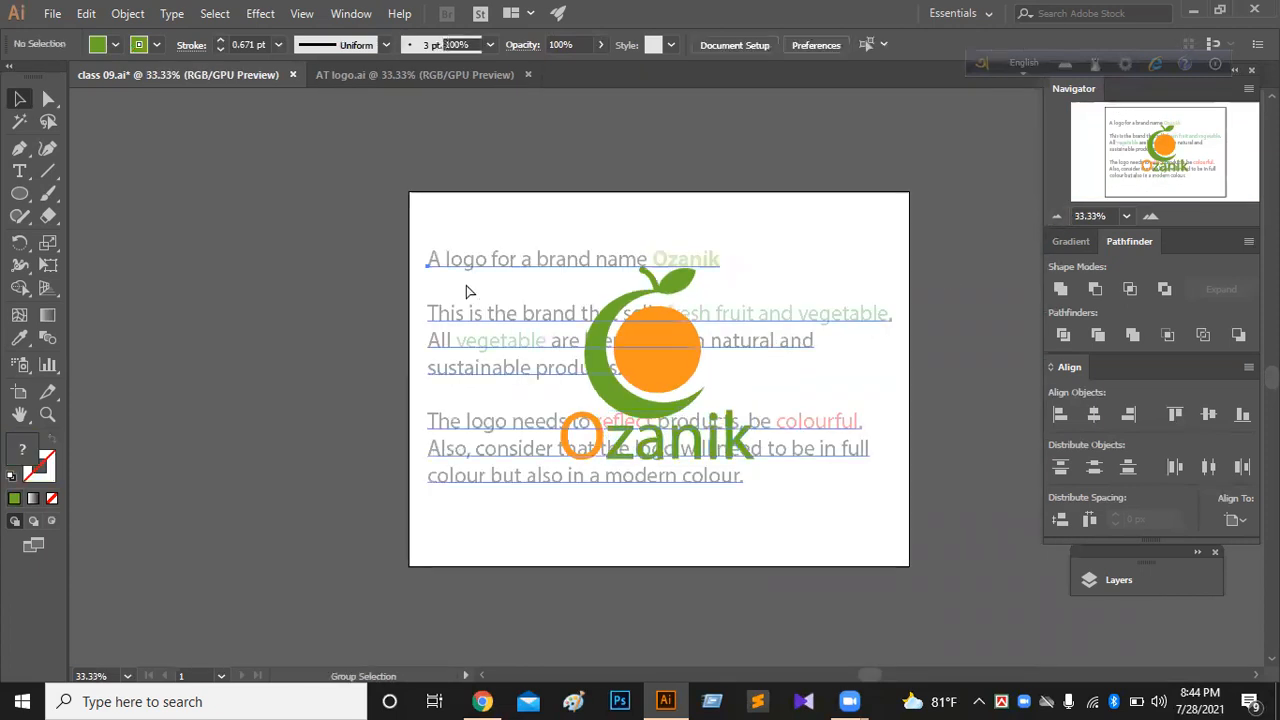
{"action": "key", "text": "Delete"}
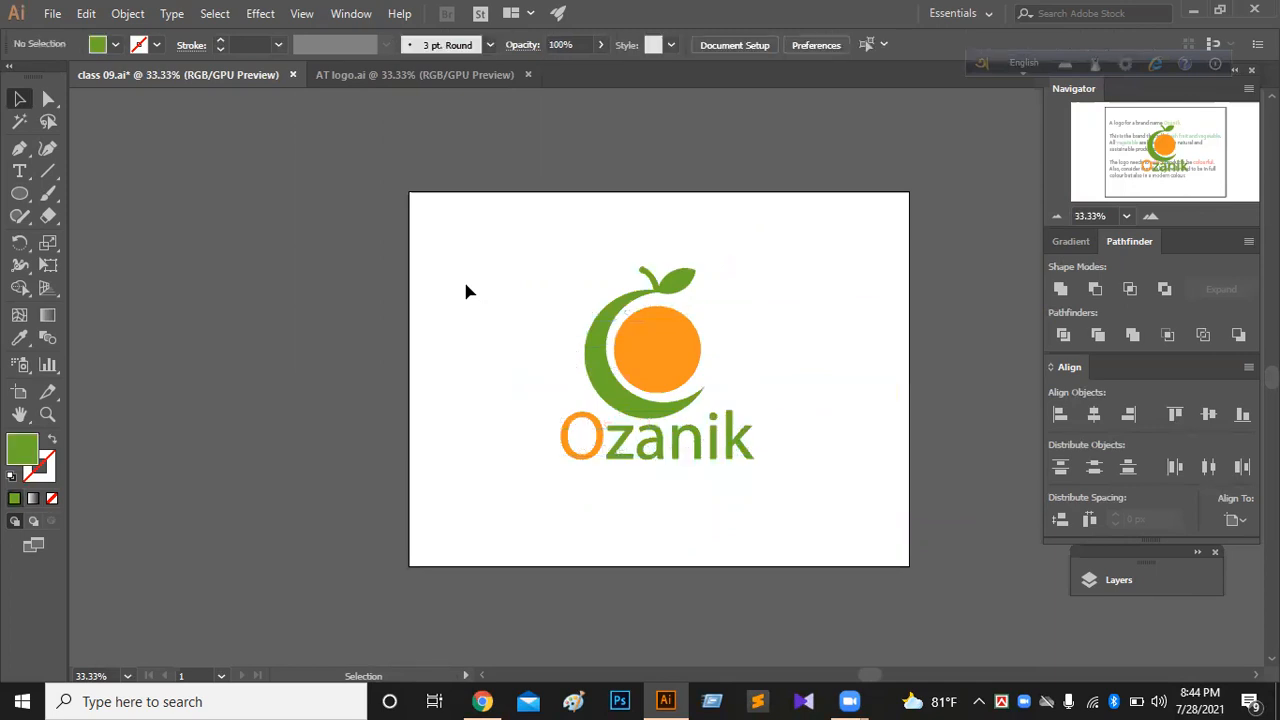
Step: Select the complete fruit mark and wordmark together and move them up and to the left on the artboard
{"action": "left_click_drag", "start_coordinate": [797, 514], "coordinate": [707, 433]}
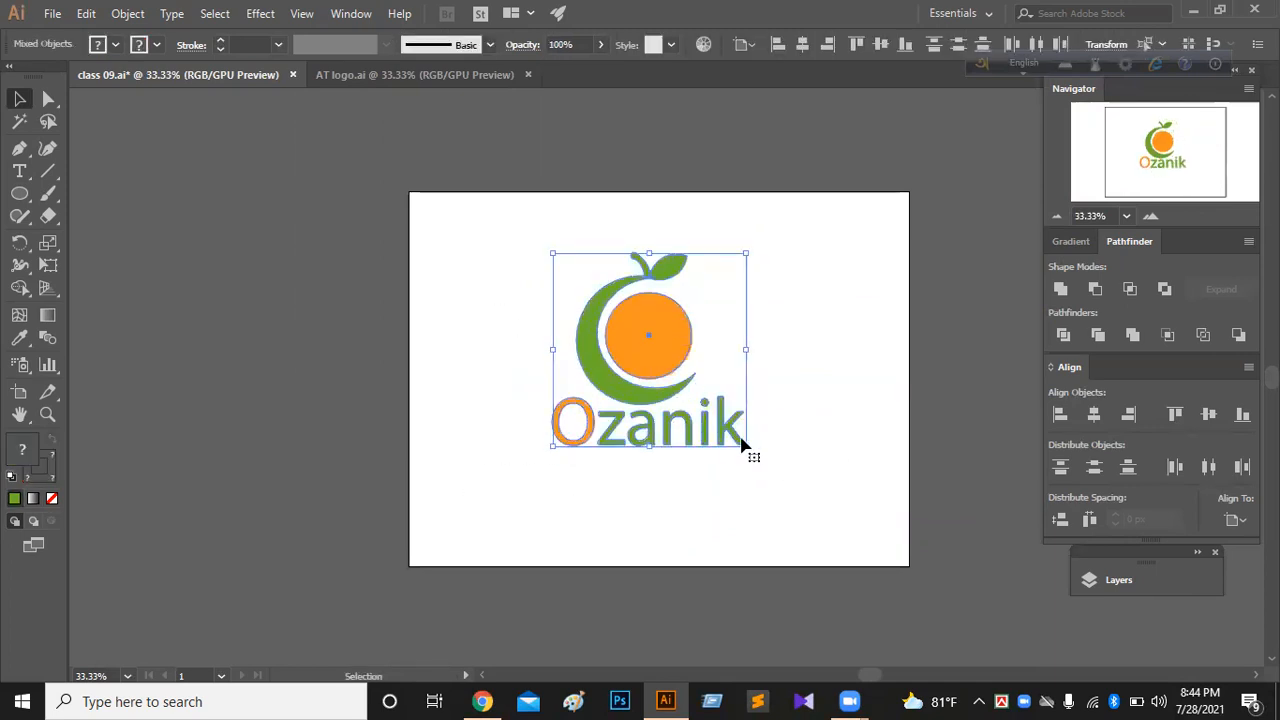
{"action": "left_click", "coordinate": [711, 430]}
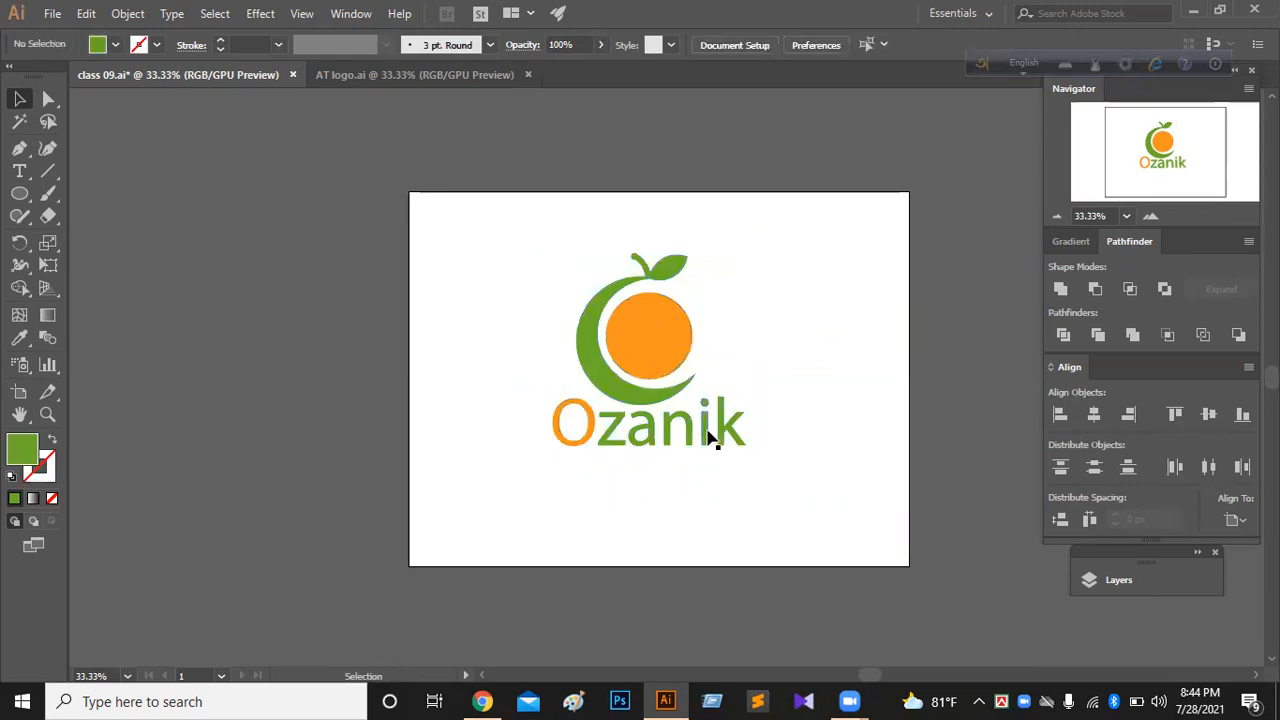
{"action": "left_click_drag", "start_coordinate": [535, 318], "coordinate": [535, 318]}
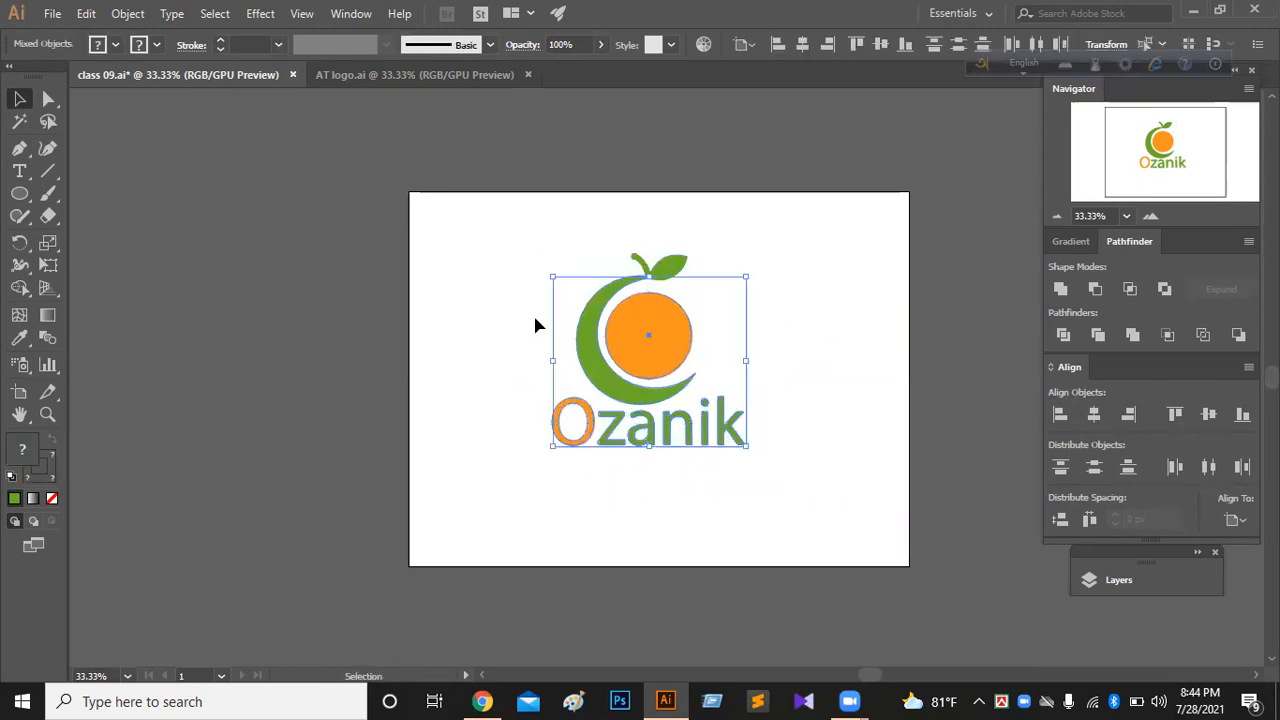
{"action": "left_click_drag", "start_coordinate": [512, 243], "coordinate": [700, 457]}
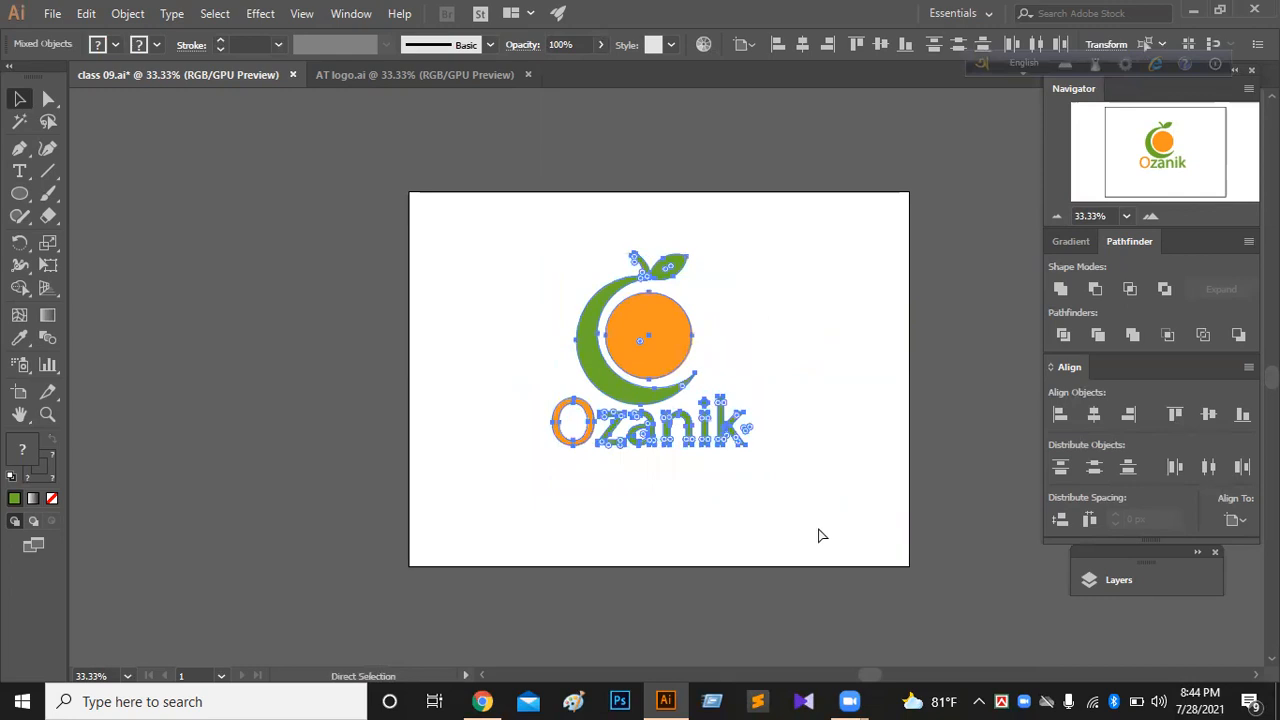
{"action": "left_click_drag", "start_coordinate": [658, 362], "coordinate": [614, 344]}
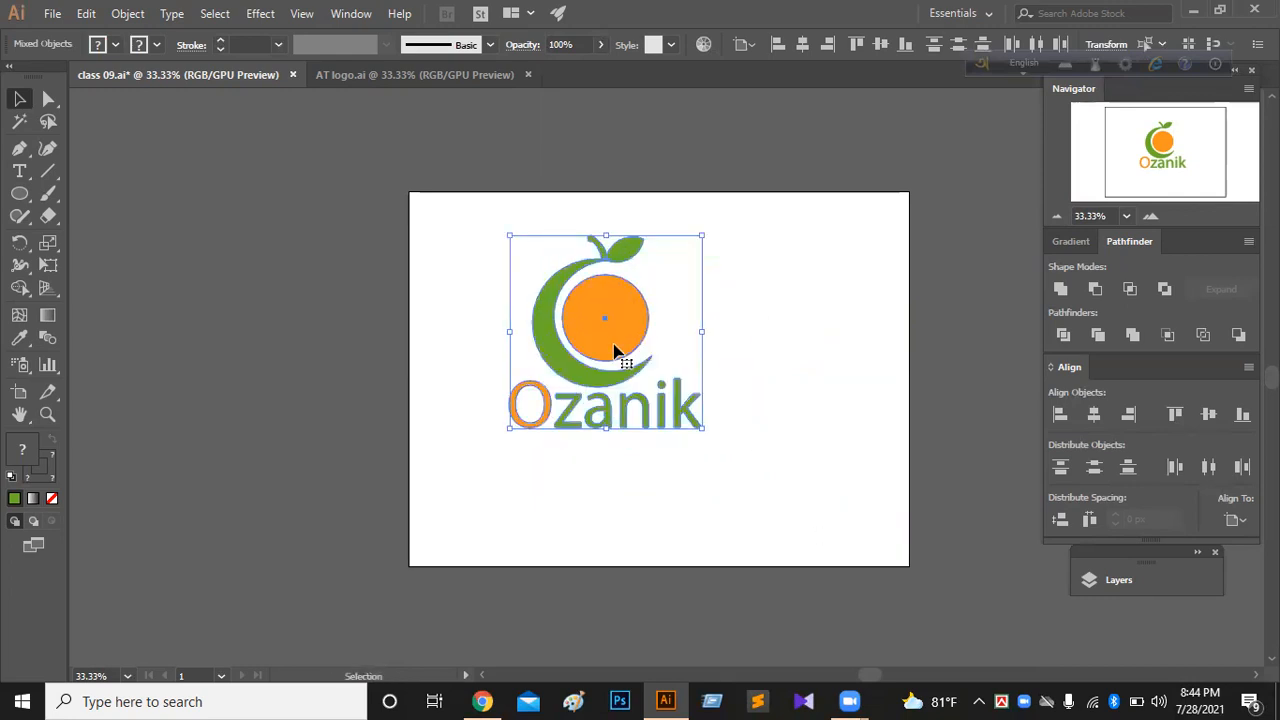
{"action": "key", "text": "comma"}
{"action": "key", "text": "a"}
{"action": "key", "text": "ctrl+z"}
Step: Draw a green rectangle covering the whole artboard and send it behind the logo as a background
{"action": "key", "text": "m"}
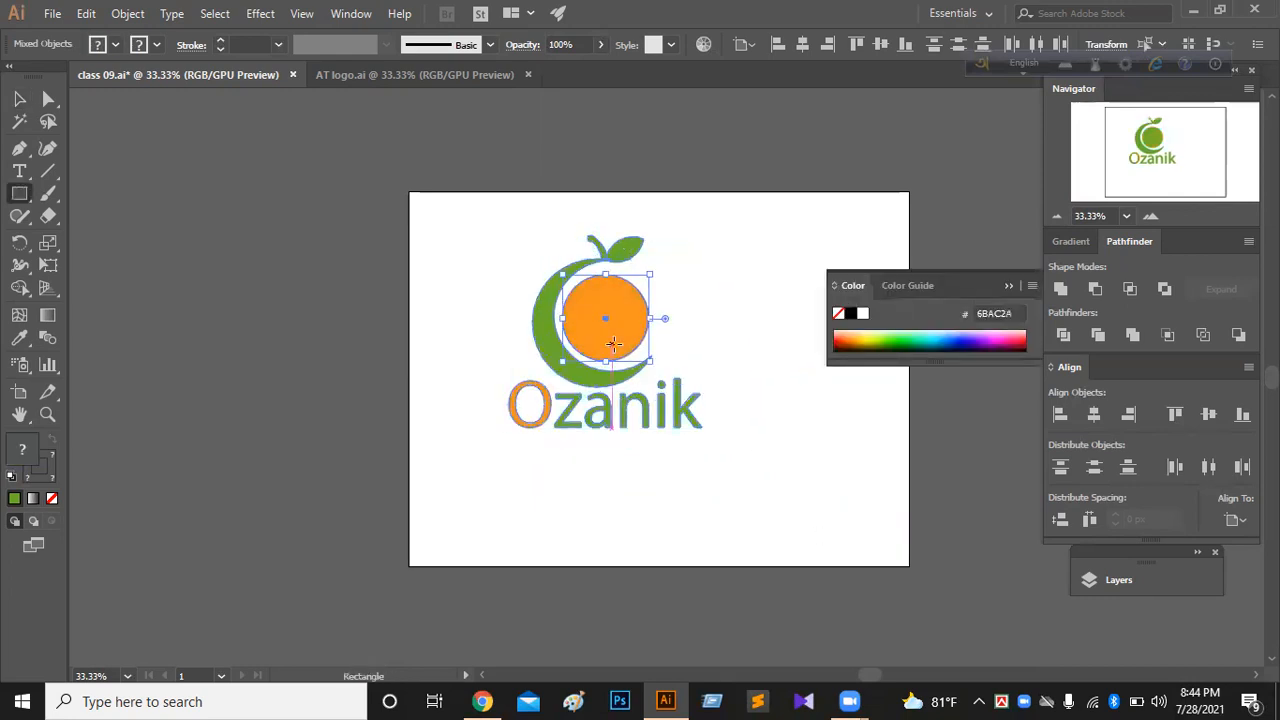
{"action": "left_click", "coordinate": [1028, 277]}
{"action": "left_click_drag", "start_coordinate": [419, 190], "coordinate": [907, 563]}
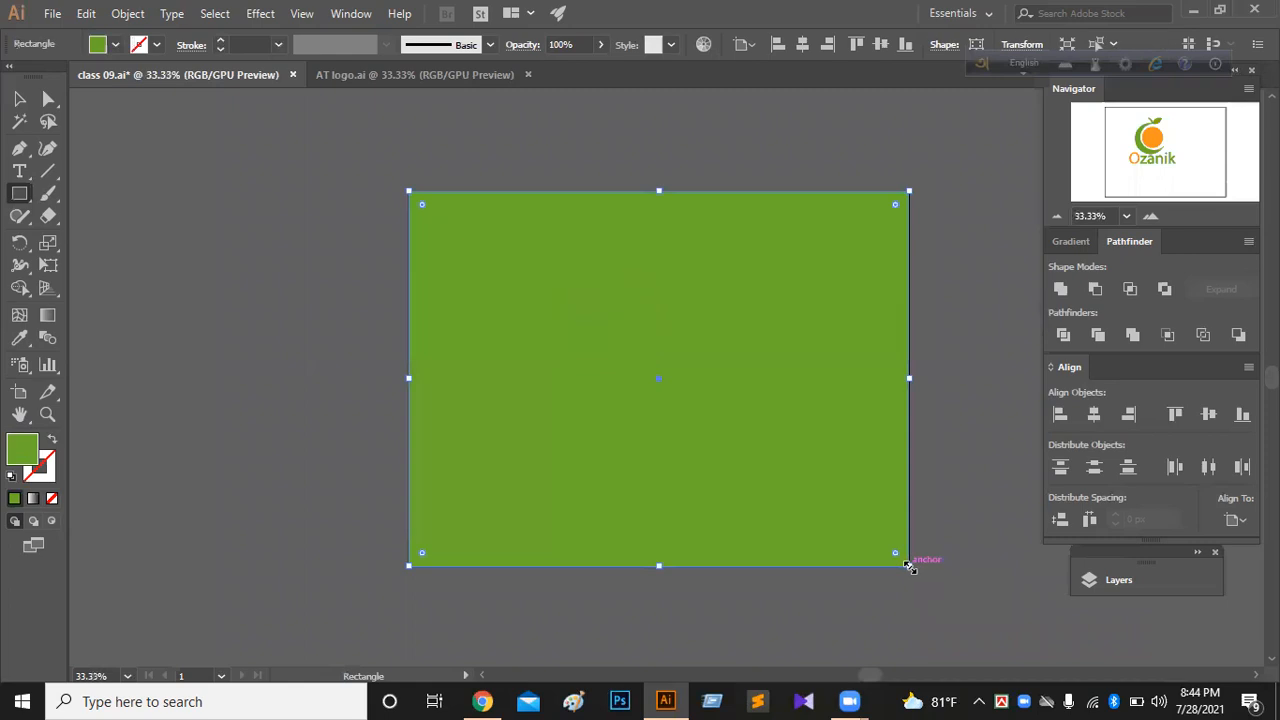
{"action": "key", "text": "v"}
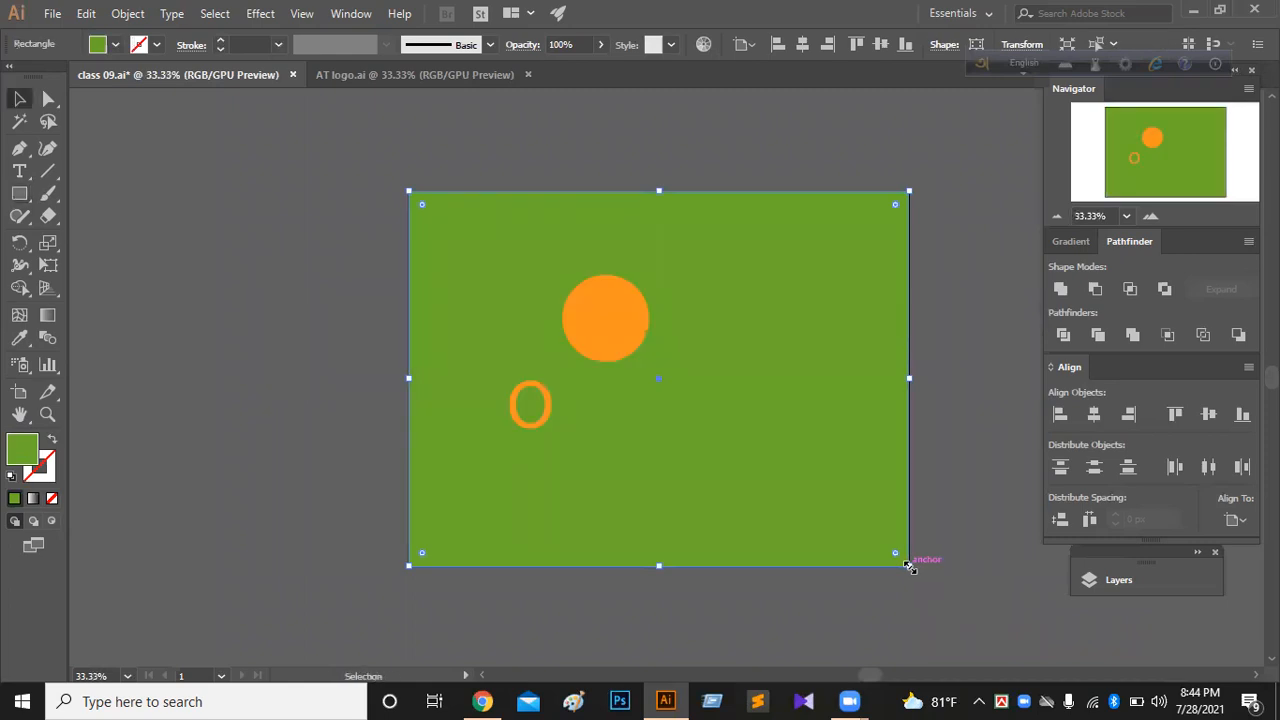
Step: Fill the background rectangle with a dark reddish brown at a hue of 12°
{"action": "double_click", "coordinate": [20, 458]}
{"action": "left_click_drag", "start_coordinate": [350, 313], "coordinate": [349, 355]}
{"action": "mouse_move", "coordinate": [308, 200]}
{"action": "left_mouse_down"}
{"action": "mouse_move", "coordinate": [303, 151]}
{"action": "mouse_move", "coordinate": [308, 236]}
{"action": "left_mouse_up"}
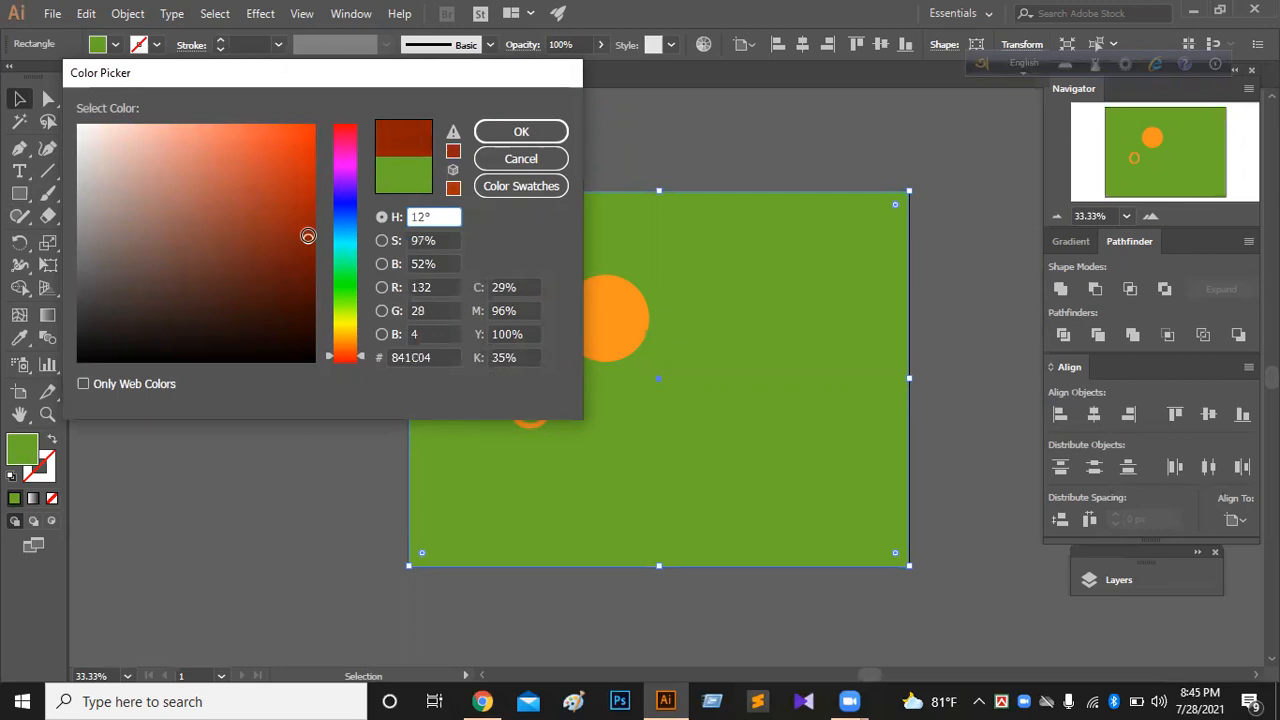
{"action": "key", "text": "Return"}
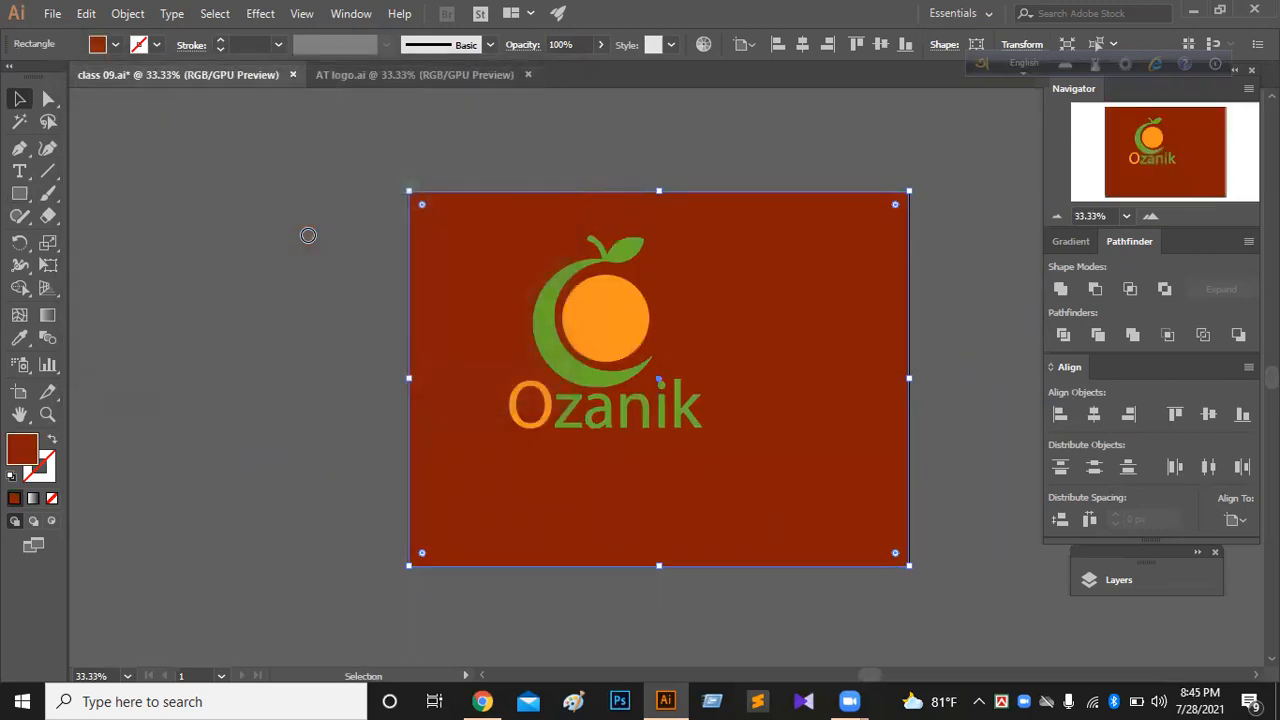
Step: Compare dark blue and dark brown (R=66 G=33 B=11) swatches on the background rectangle and settle on a black fill
{"action": "left_click", "coordinate": [115, 46]}
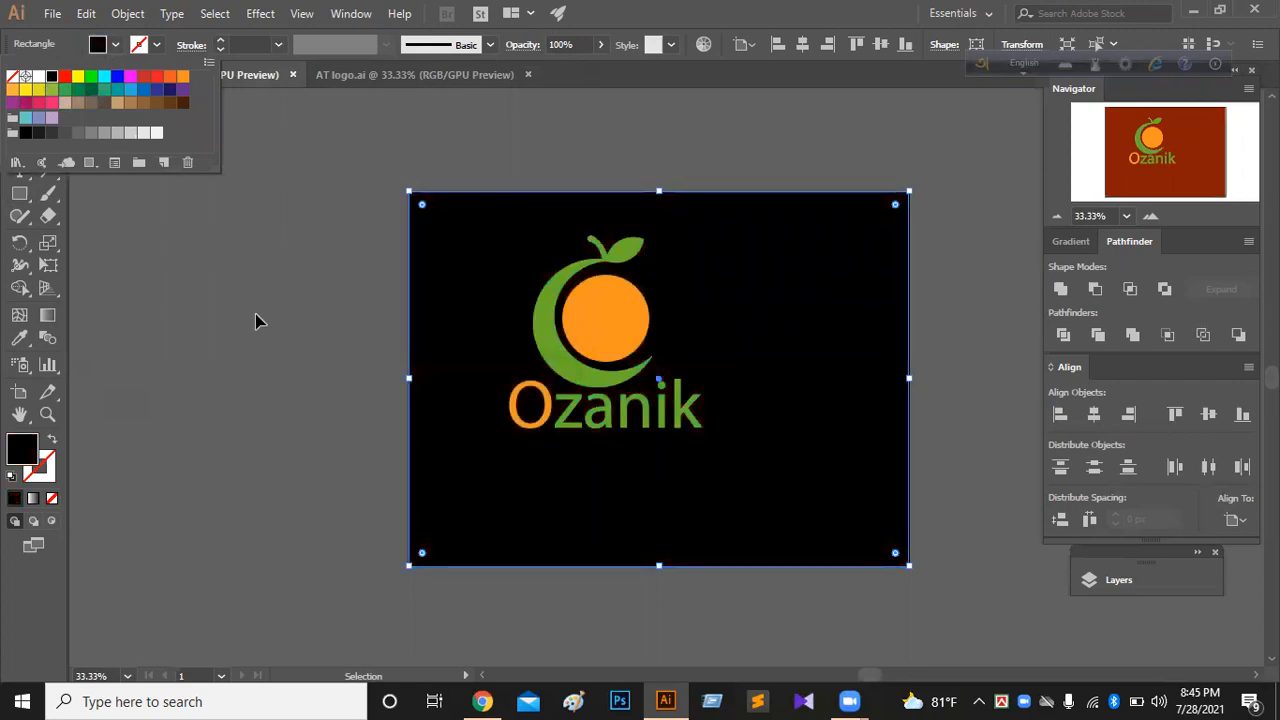
{"action": "key", "text": "Escape"}
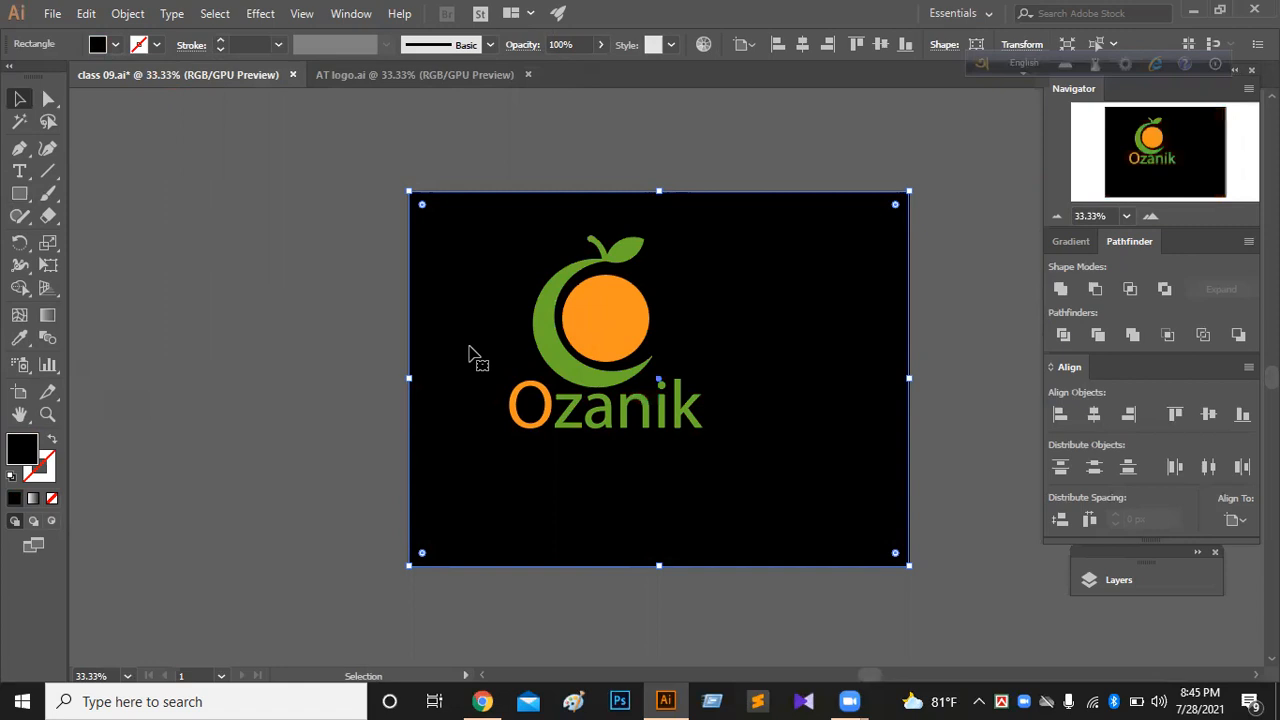
{"action": "left_click", "coordinate": [116, 45]}
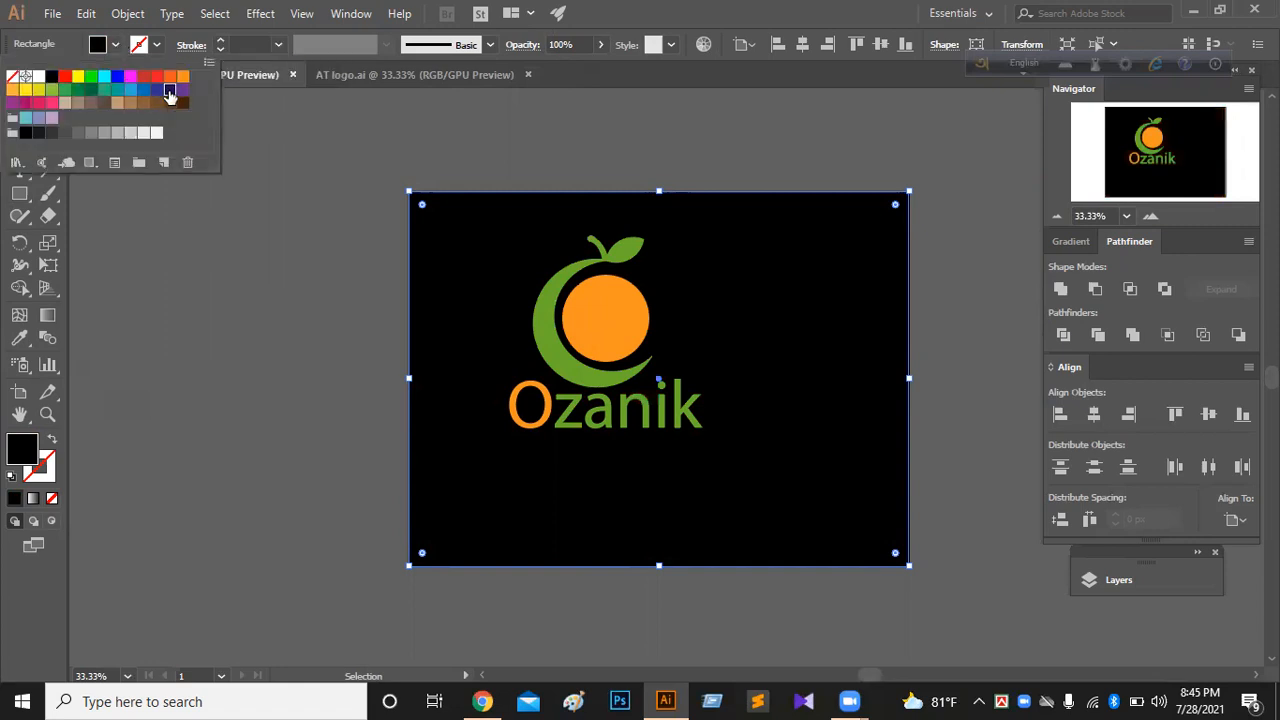
{"action": "left_click", "coordinate": [169, 91]}
{"action": "left_click", "coordinate": [183, 104]}
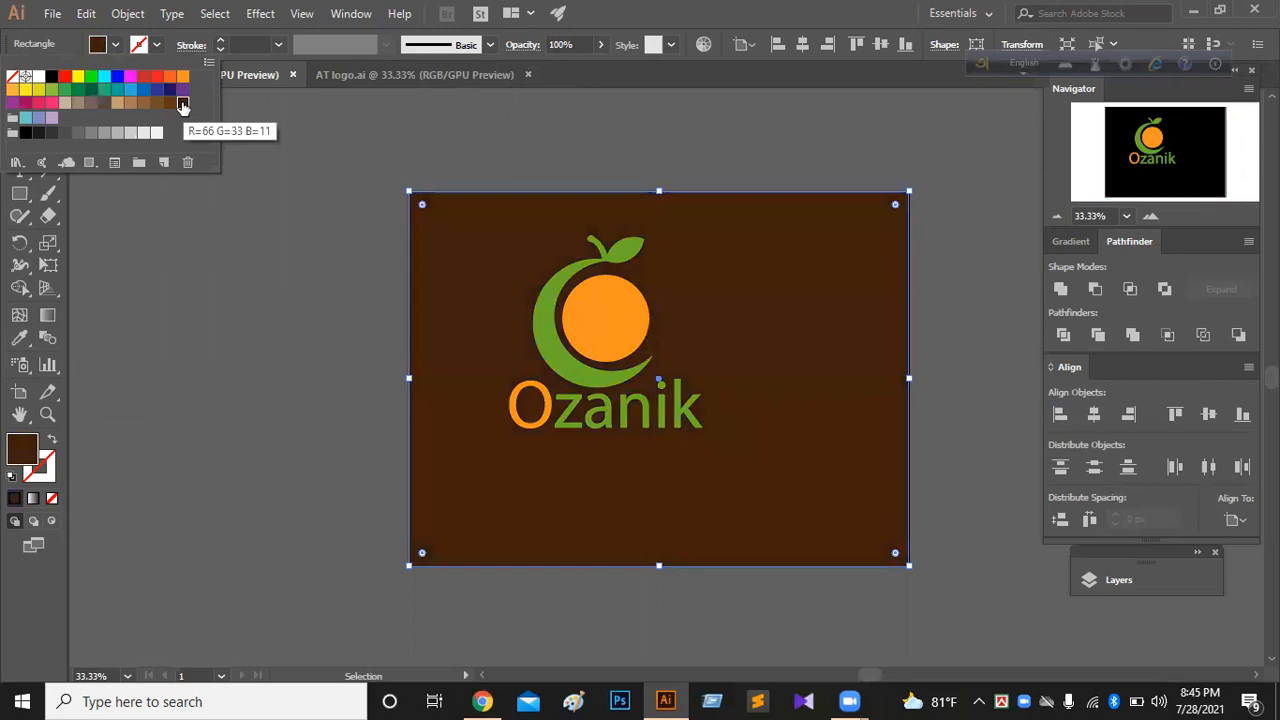
{"action": "left_click", "coordinate": [51, 76]}
{"action": "left_click", "coordinate": [277, 219]}
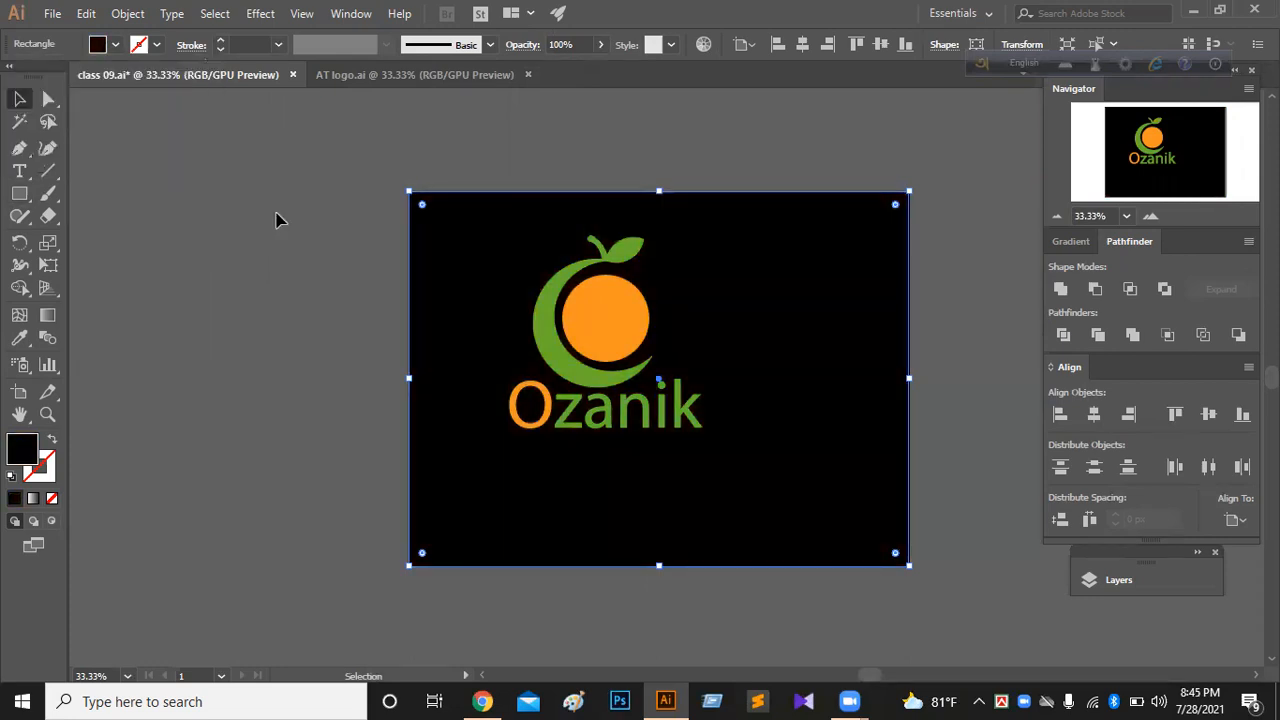
Step: Show the rulers and narrow the black rectangle so it covers only the right half of the artboard, from about 800 px
{"action": "key", "text": "ctrl+r"}
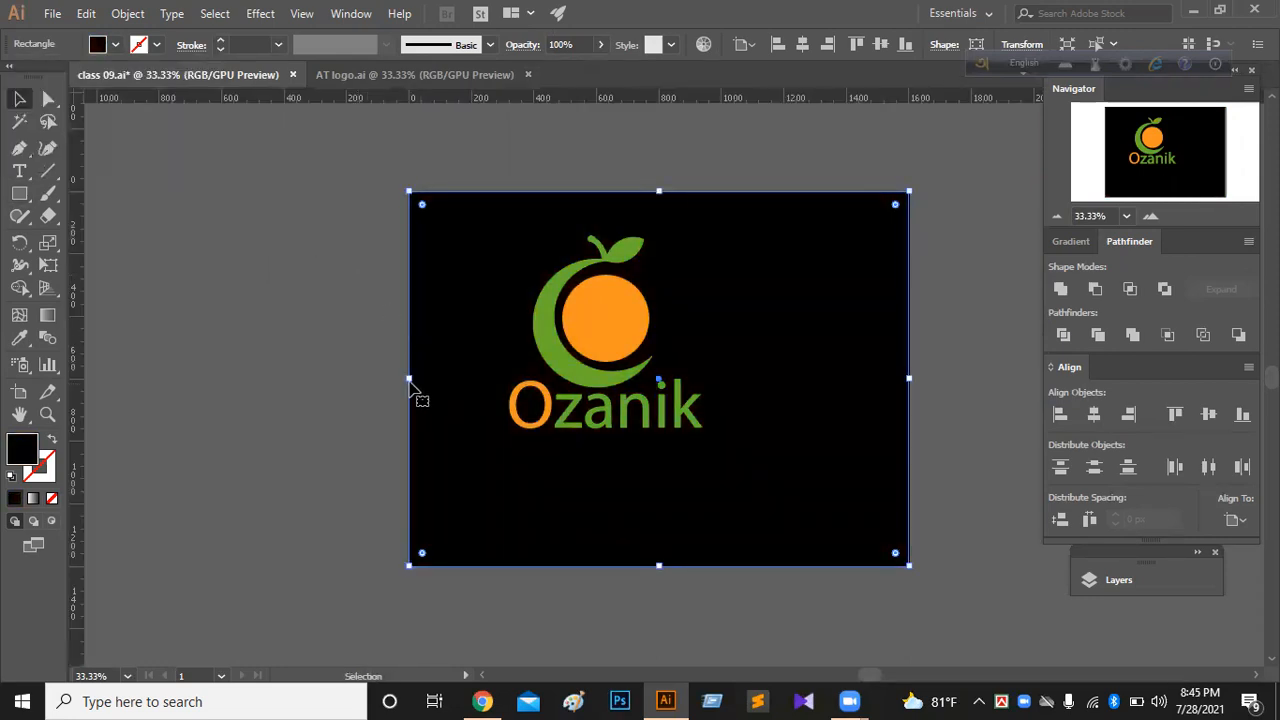
{"action": "left_click_drag", "start_coordinate": [410, 379], "coordinate": [645, 410]}
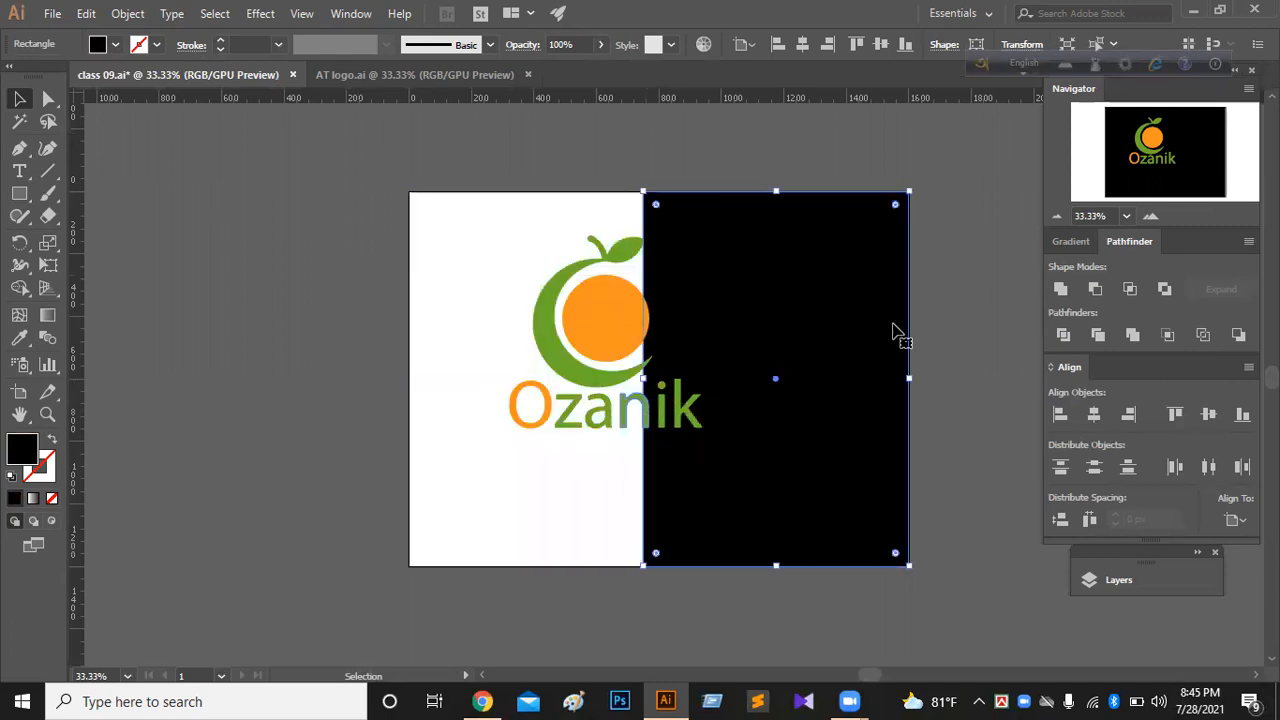
{"action": "left_click", "coordinate": [1152, 216]}
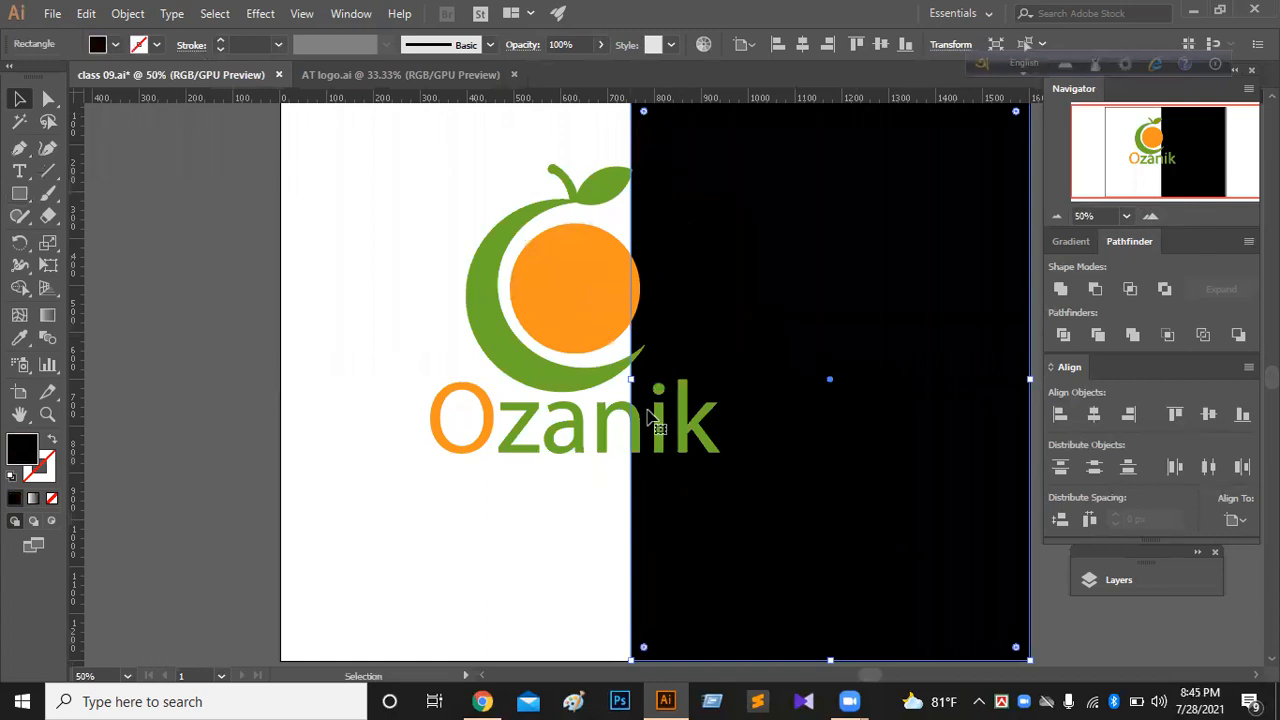
{"action": "left_click_drag", "start_coordinate": [633, 380], "coordinate": [655, 380]}
{"action": "key", "text": "ctrl+shift+a"}
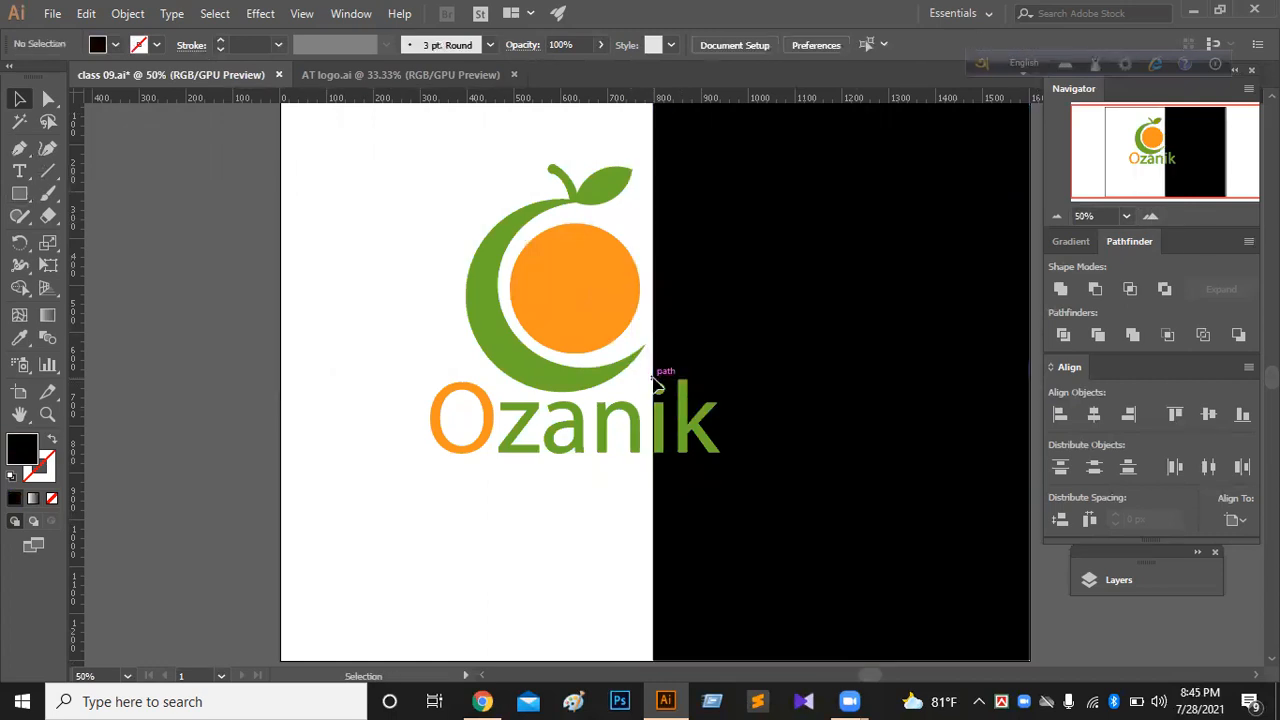
Step: Place the logo on the white half and a duplicate of it at the same height on the black half
{"action": "left_click_drag", "start_coordinate": [372, 201], "coordinate": [760, 512]}
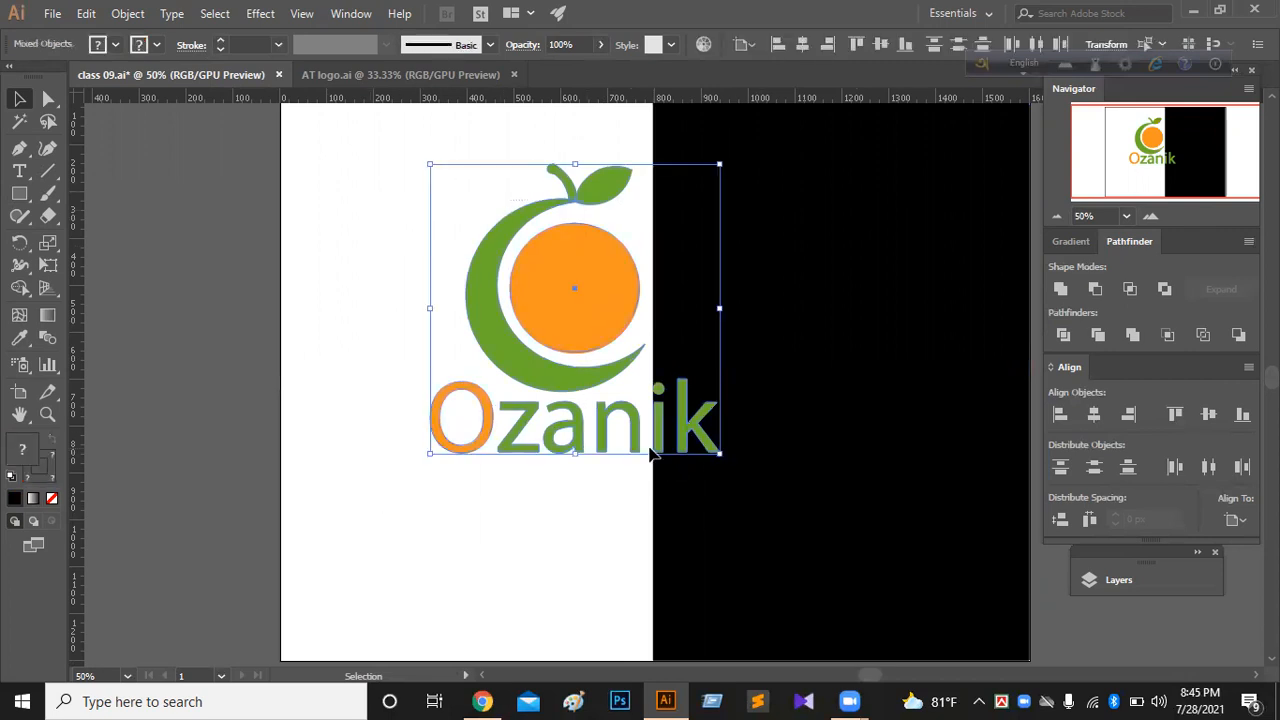
{"action": "left_click_drag", "start_coordinate": [632, 447], "coordinate": [927, 402]}
{"action": "left_click", "coordinate": [874, 483]}
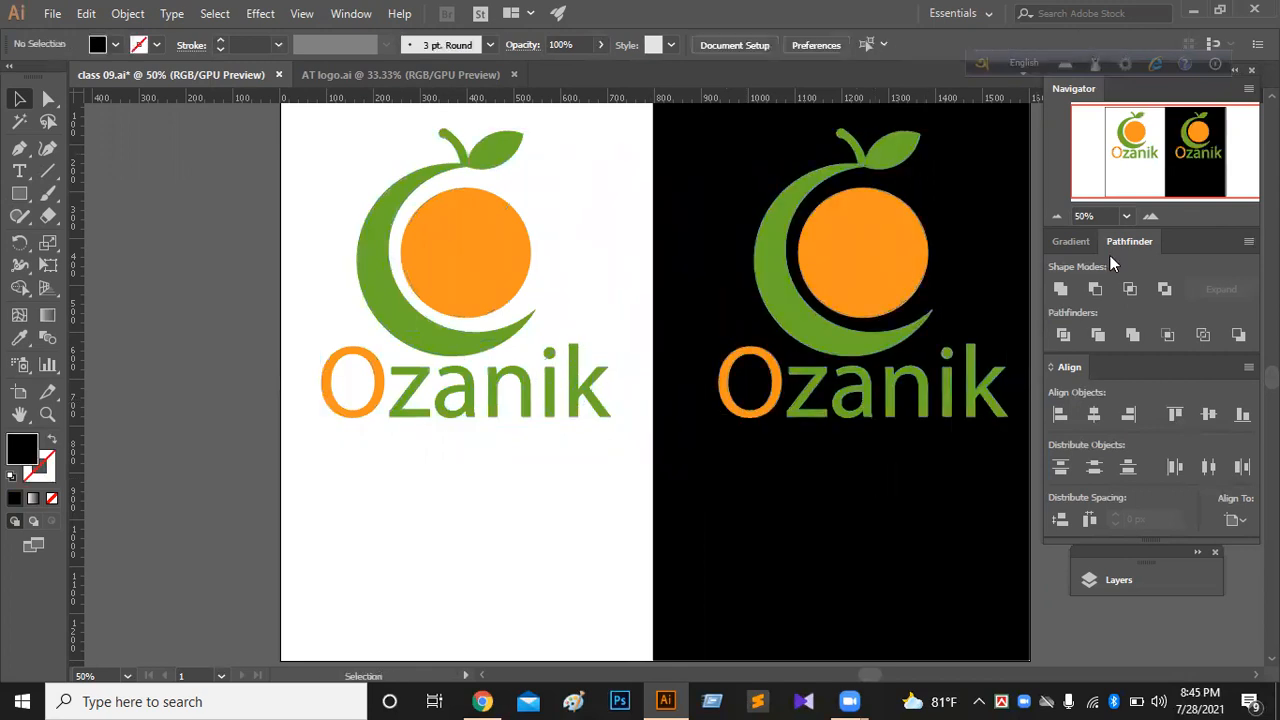
Step: Select both logos together and move them down toward the vertical middle of the artboard
{"action": "left_click", "coordinate": [1055, 216]}
{"action": "left_click", "coordinate": [1051, 217]}
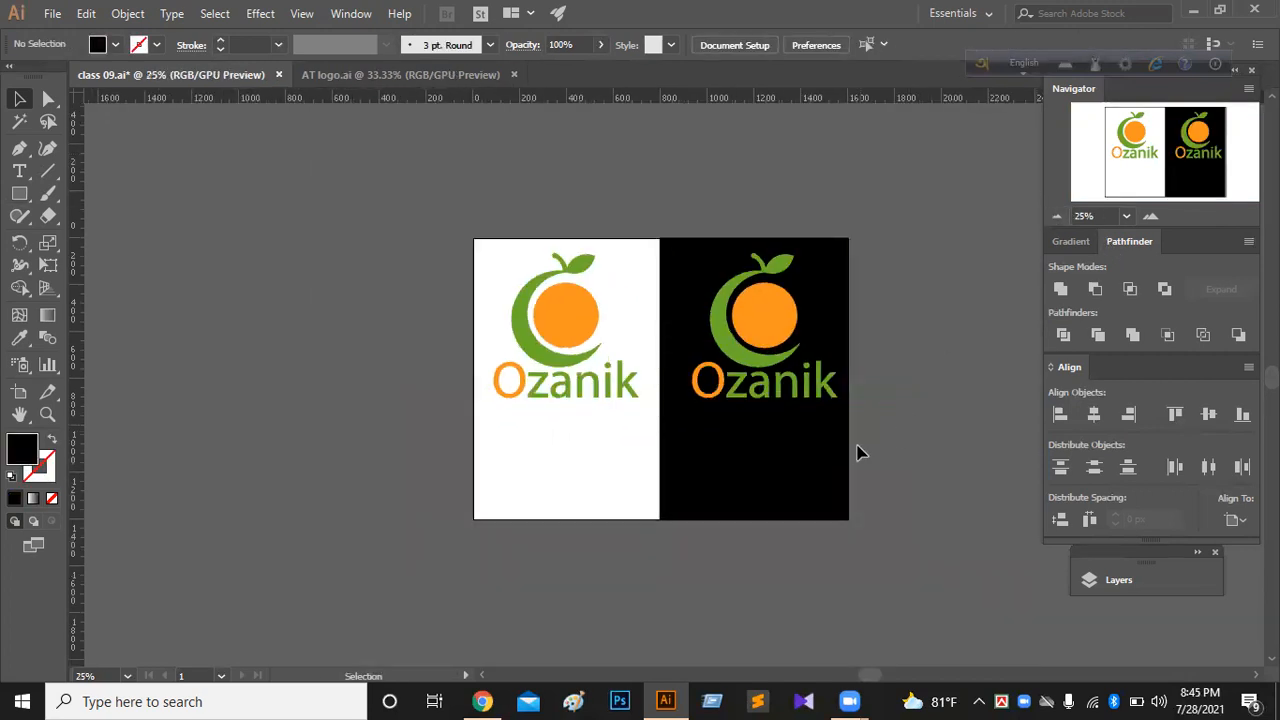
{"action": "left_click_drag", "start_coordinate": [850, 450], "coordinate": [696, 268]}
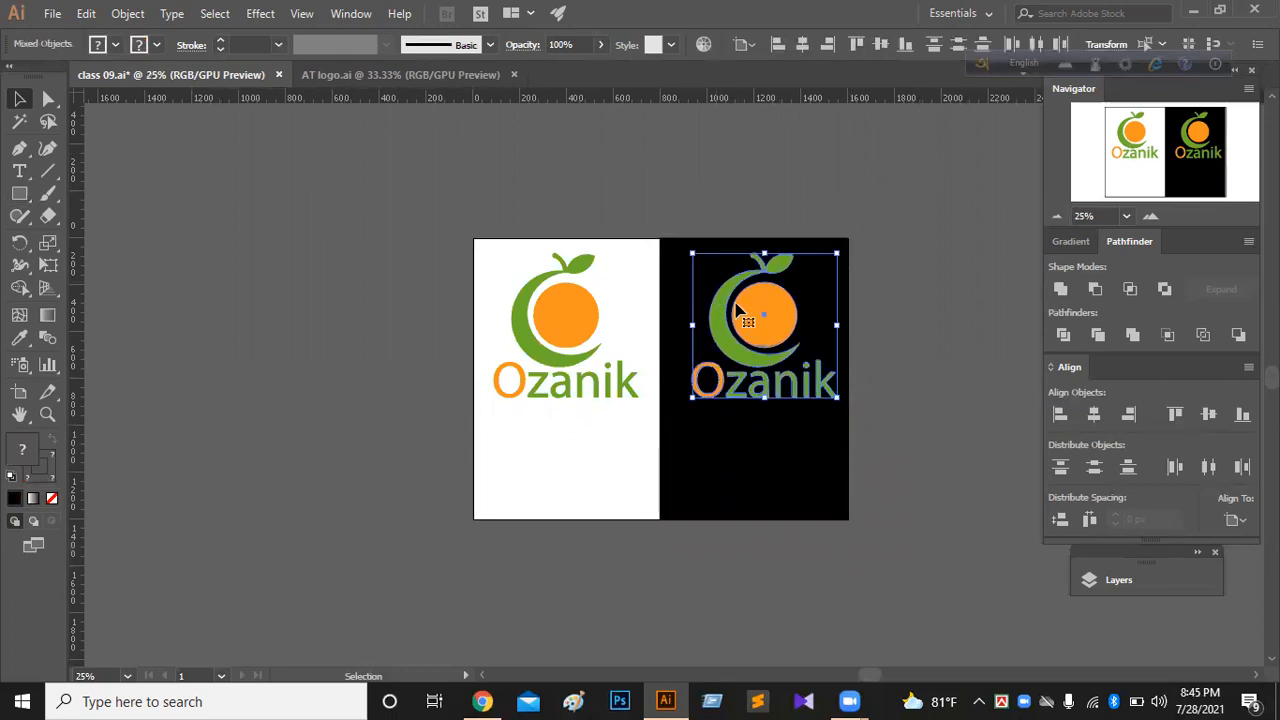
{"action": "left_click_drag", "start_coordinate": [893, 456], "coordinate": [443, 254]}
{"action": "left_click_drag", "start_coordinate": [577, 324], "coordinate": [586, 351]}
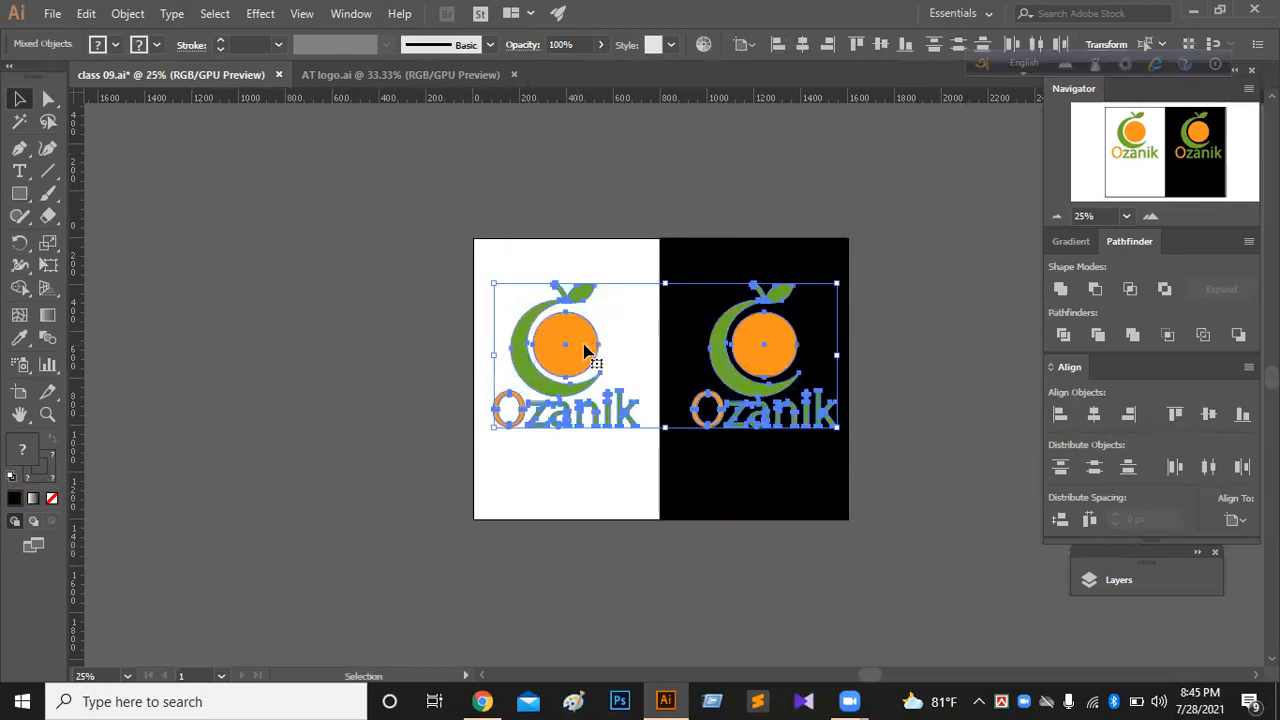
{"action": "left_click", "coordinate": [940, 386]}
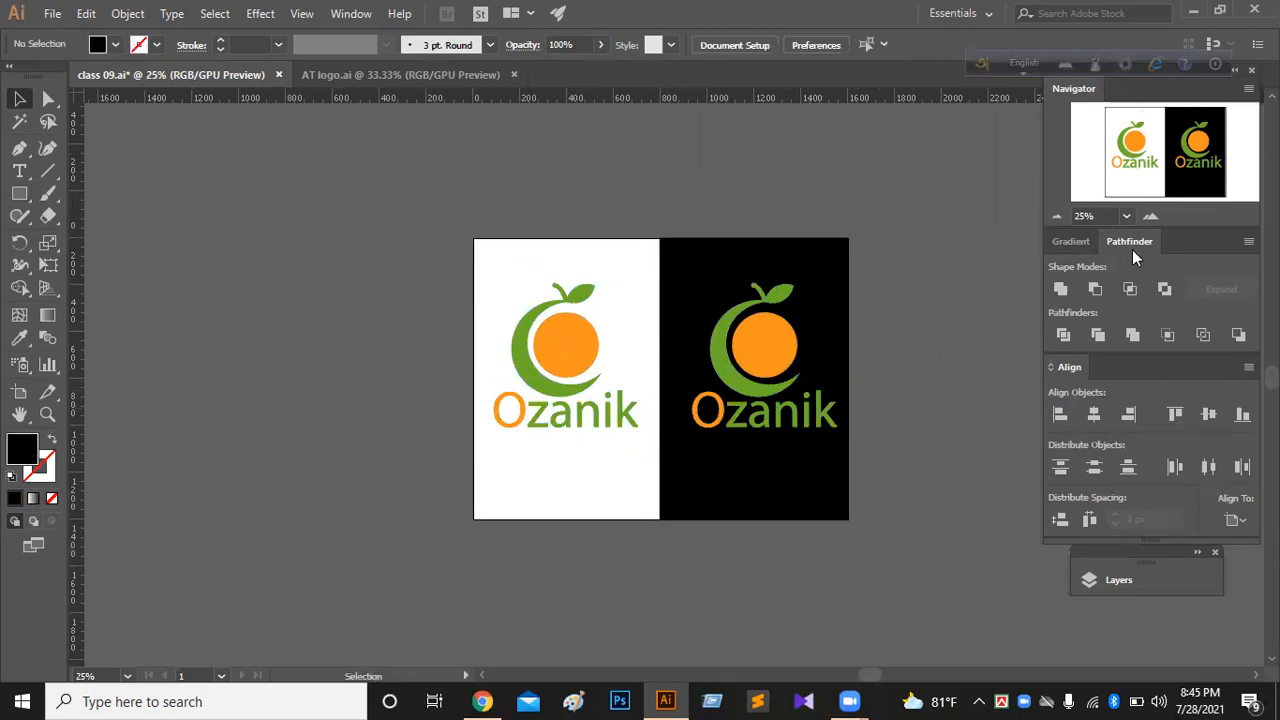
Step: Examine the logo versions on the white and black halves at 33.33% and 50% magnification
{"action": "left_click", "coordinate": [1150, 216]}
{"action": "left_click", "coordinate": [1150, 216]}
{"action": "mouse_move", "coordinate": [1160, 165]}
{"action": "left_mouse_down"}
{"action": "mouse_move", "coordinate": [1188, 172]}
{"action": "mouse_move", "coordinate": [1192, 152]}
{"action": "mouse_move", "coordinate": [1174, 148]}
{"action": "left_mouse_up"}
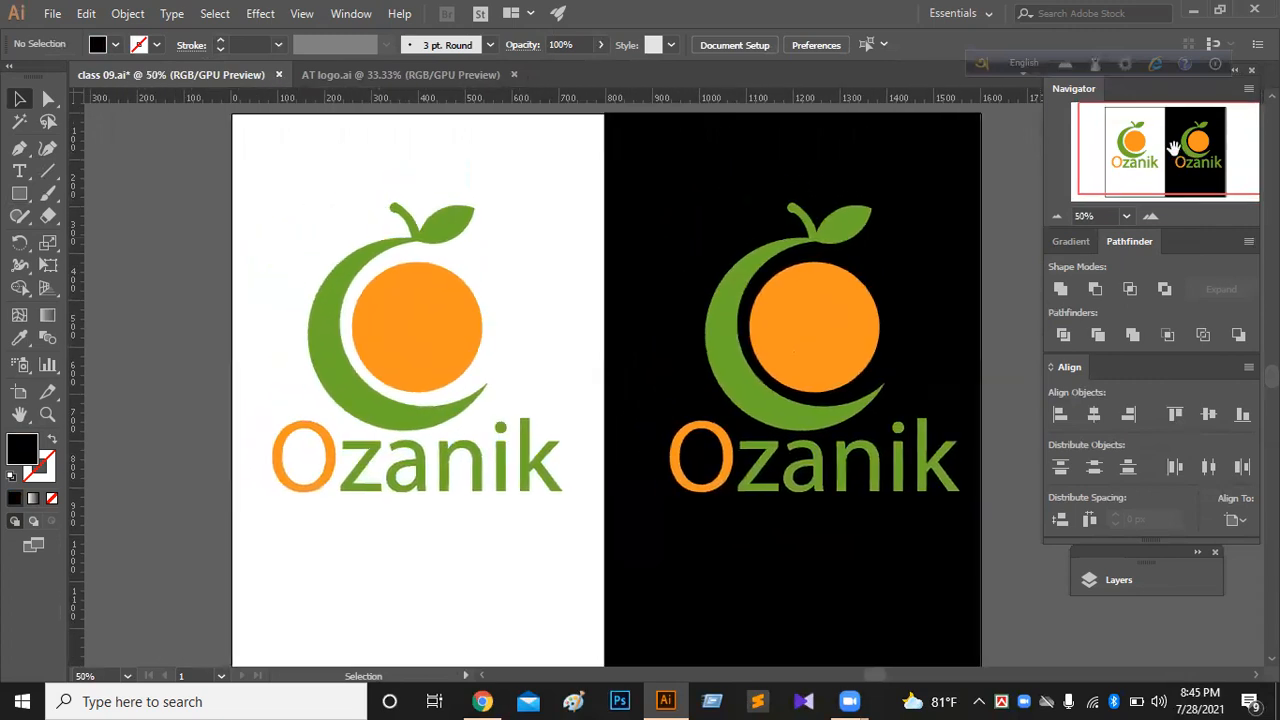
{"action": "left_click", "coordinate": [1056, 216]}
{"action": "left_click", "coordinate": [1157, 178]}
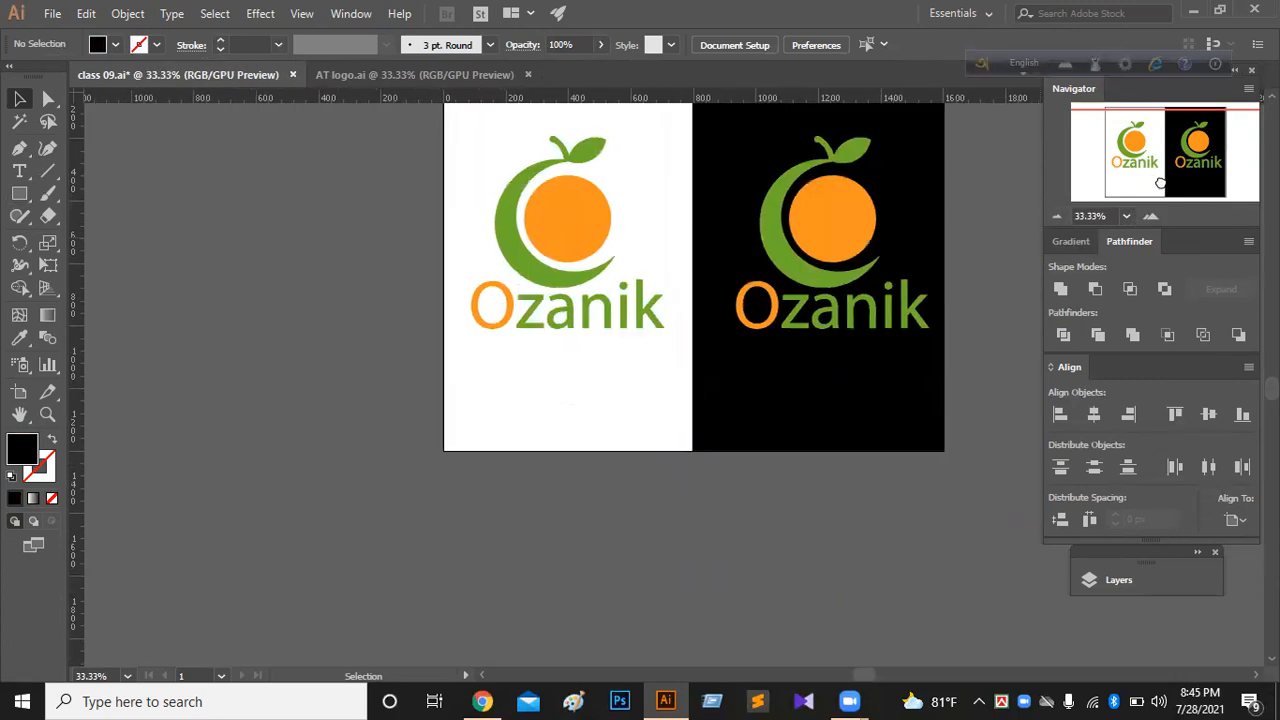
{"action": "left_click_drag", "start_coordinate": [1160, 180], "coordinate": [1179, 164]}
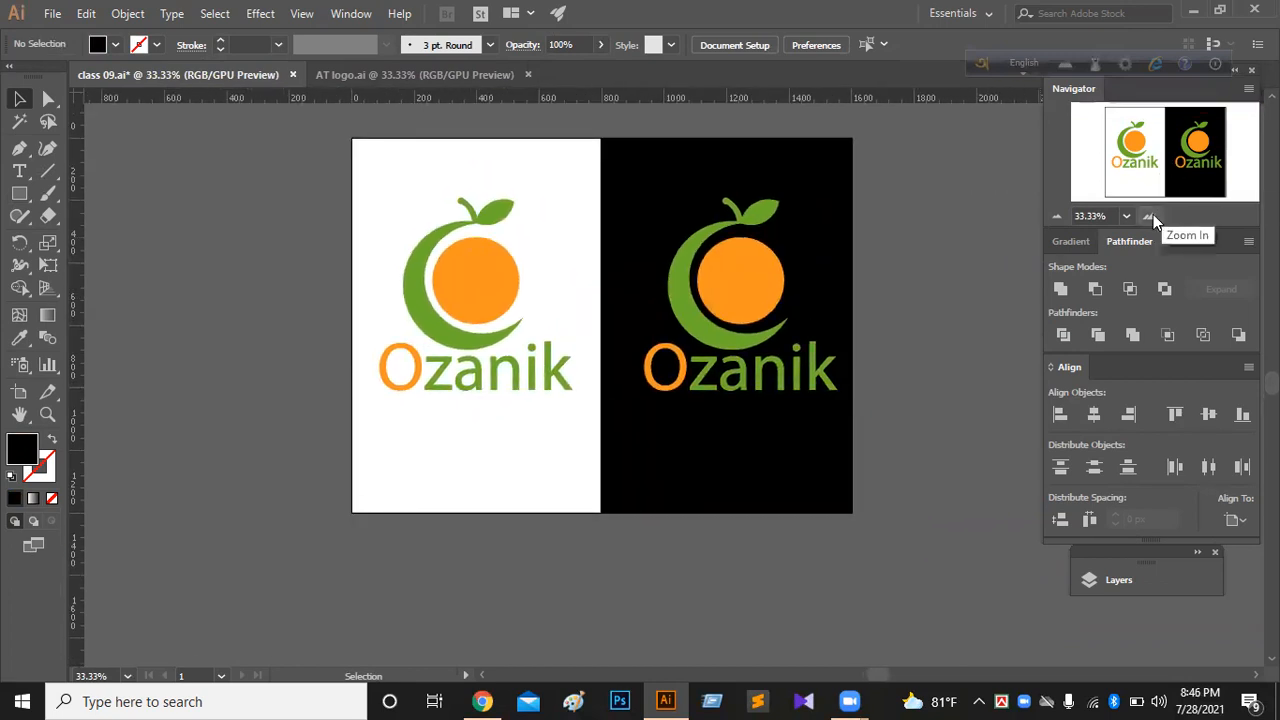
{"action": "left_click", "coordinate": [1150, 216]}
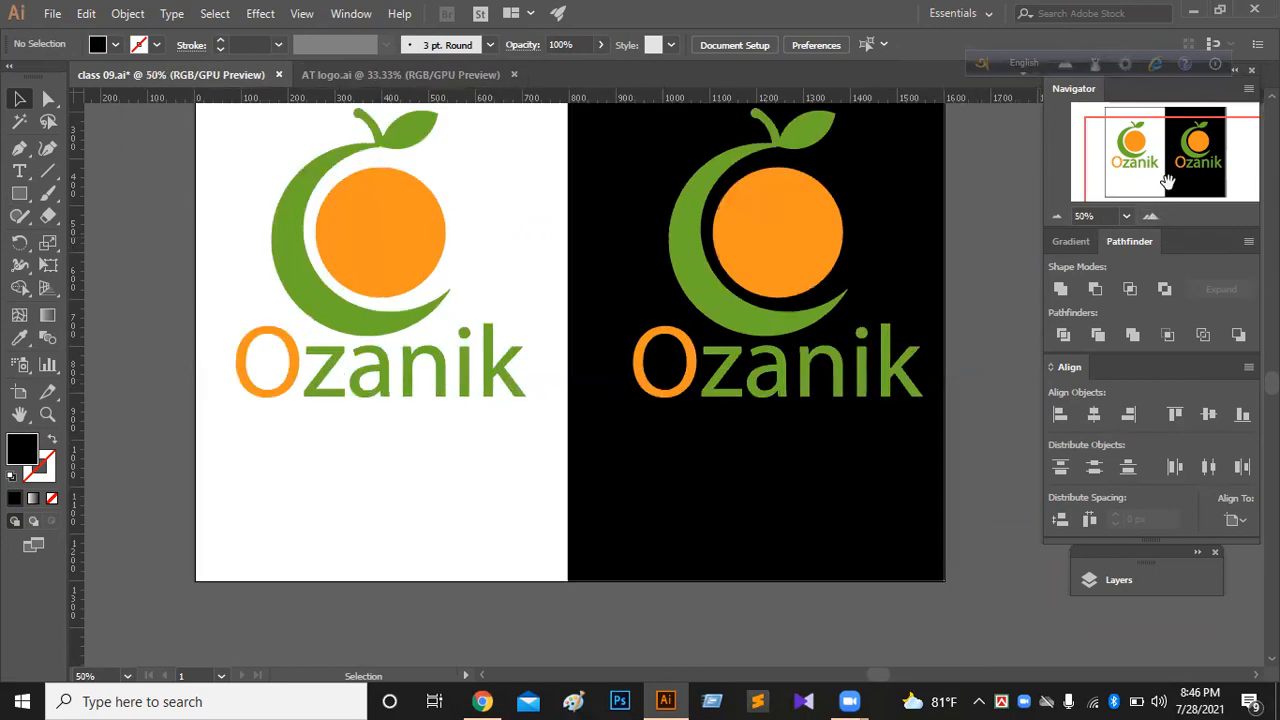
{"action": "mouse_move", "coordinate": [1177, 168]}
{"action": "left_mouse_down"}
{"action": "mouse_move", "coordinate": [1194, 153]}
{"action": "mouse_move", "coordinate": [1183, 146]}
{"action": "left_mouse_up"}
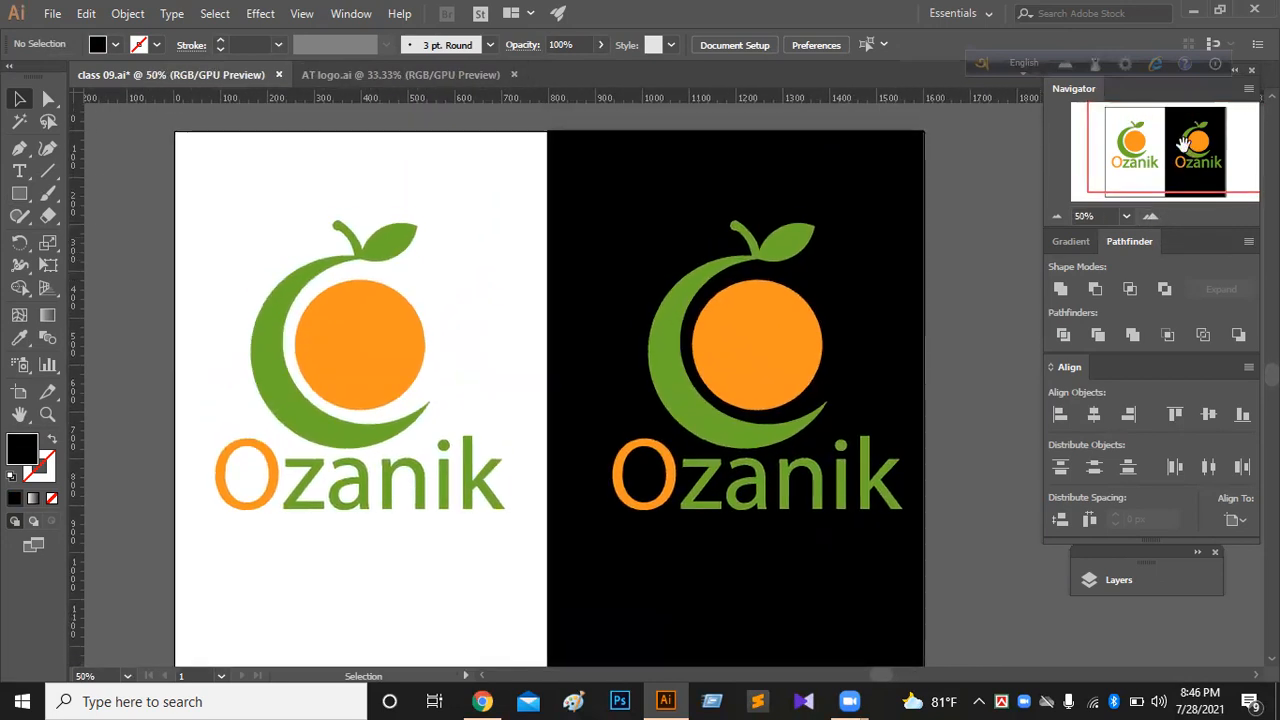